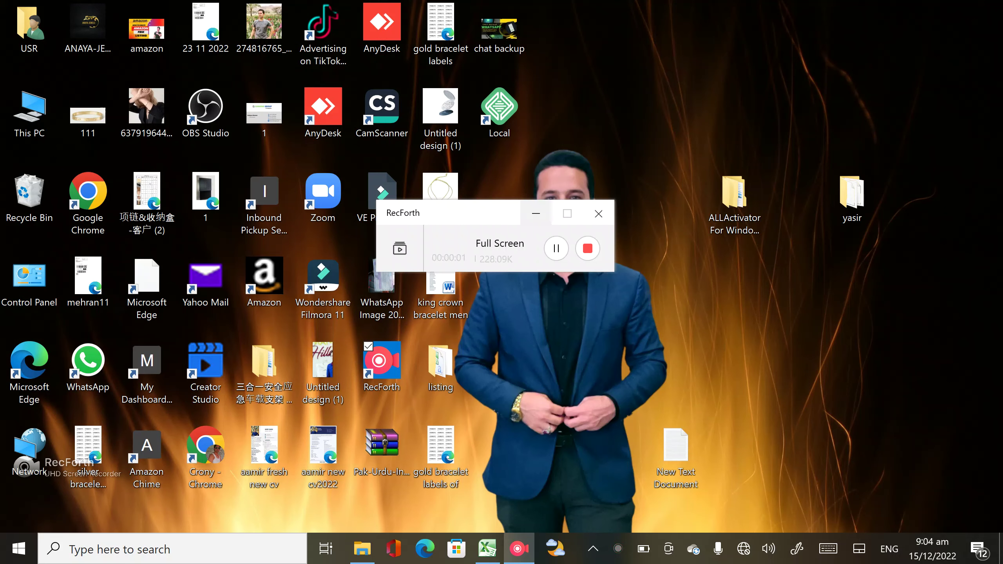
- Bring the account kata of mukhtiar workbook forward and scroll through the Sheet4 transfer ledger
click(536, 214)
click(487, 549)
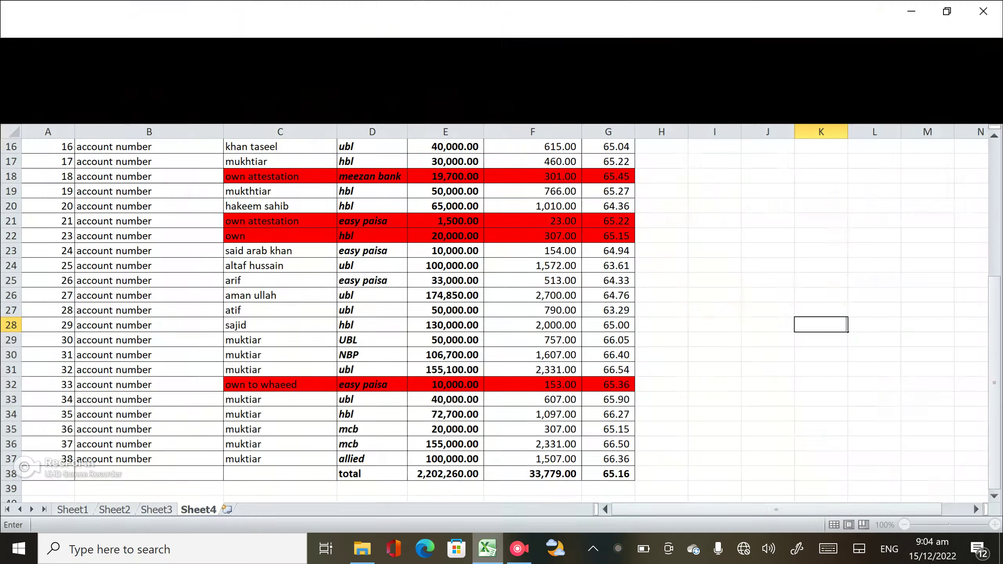
scroll(316, 316, down, 4)
scroll(316, 316, up, 8)
scroll(316, 316, down, 1)
scroll(316, 316, down, 2)
scroll(316, 316, up, 3)
scroll(316, 316, down, 4)
scroll(315, 317, down, 2)
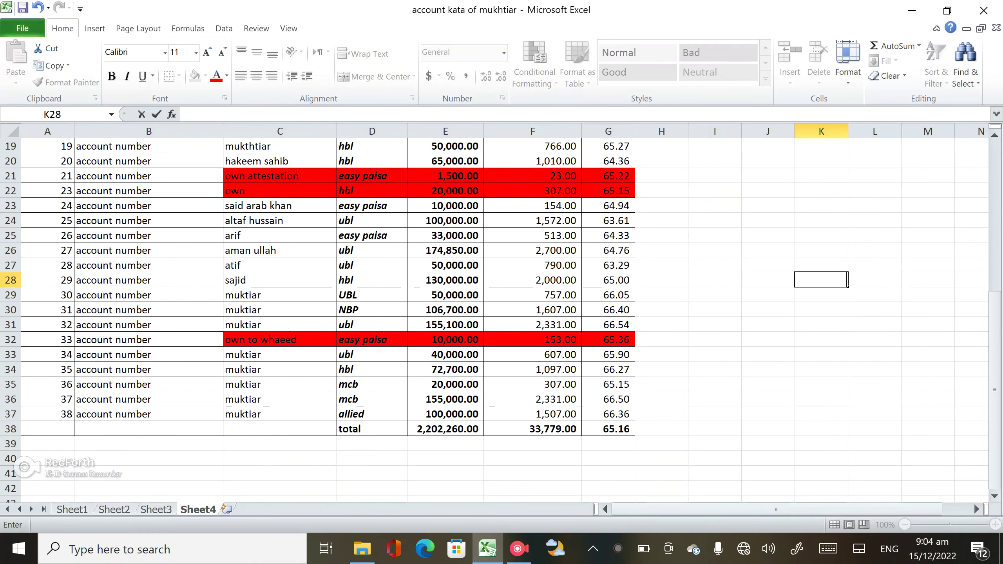
scroll(316, 316, down, 1)
scroll(316, 316, up, 4)
scroll(316, 317, up, 3)
scroll(316, 317, down, 2)
scroll(316, 316, down, 2)
scroll(316, 316, down, 3)
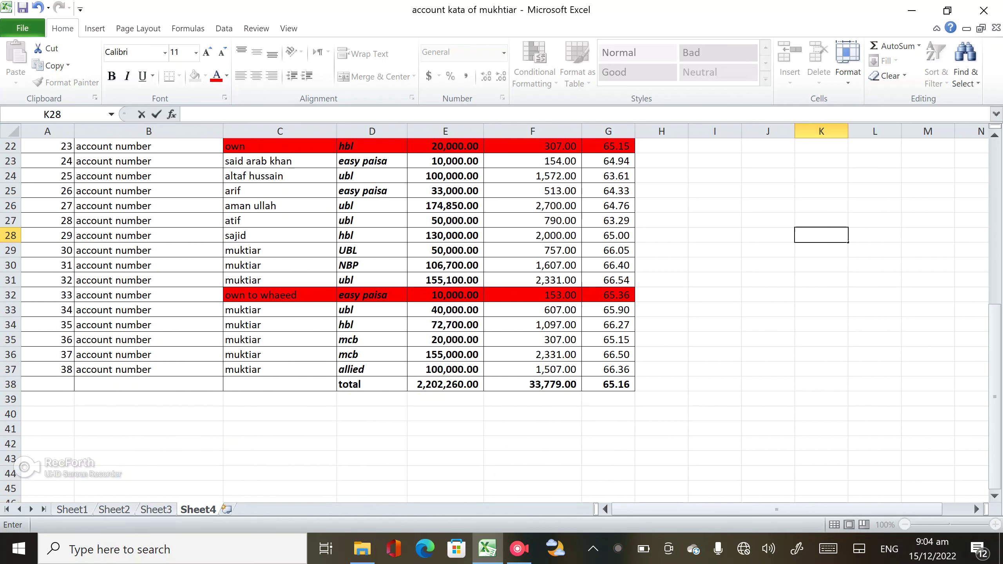
scroll(316, 316, up, 2)
scroll(316, 316, up, 1)
scroll(316, 316, down, 3)
scroll(316, 317, up, 3)
scroll(316, 316, up, 4)
scroll(316, 317, down, 1)
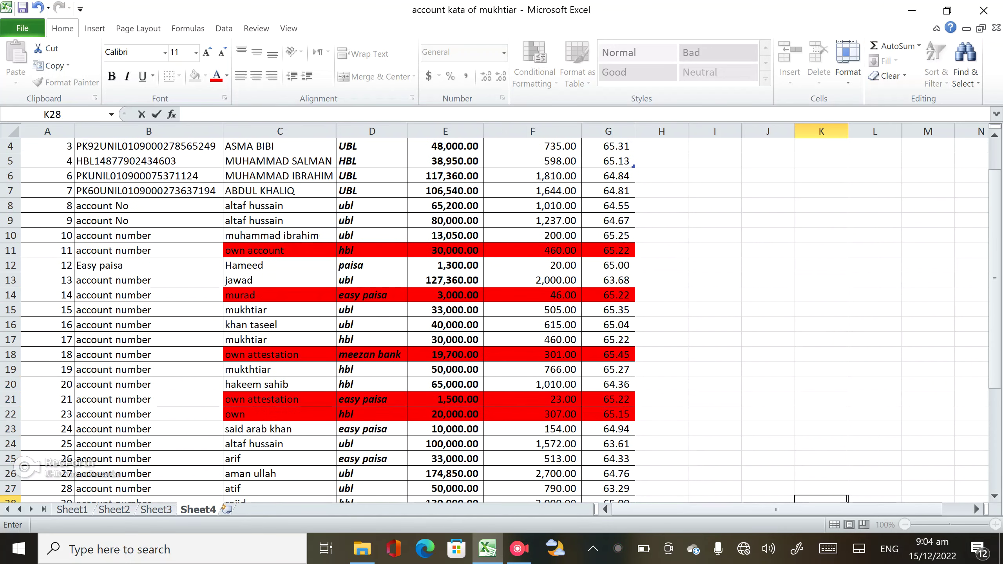
scroll(315, 317, down, 4)
scroll(316, 316, down, 3)
scroll(316, 316, down, 2)
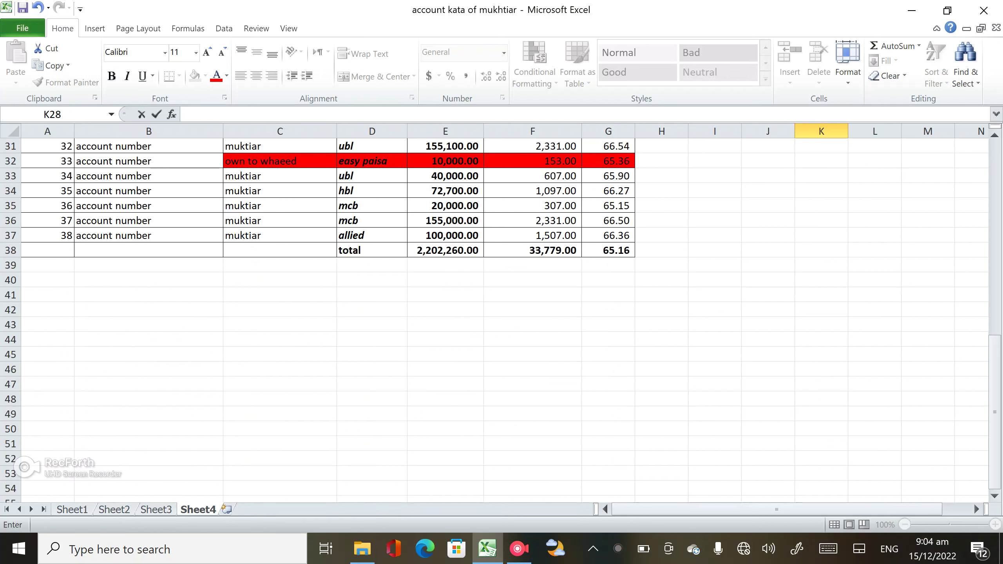
scroll(315, 316, up, 1)
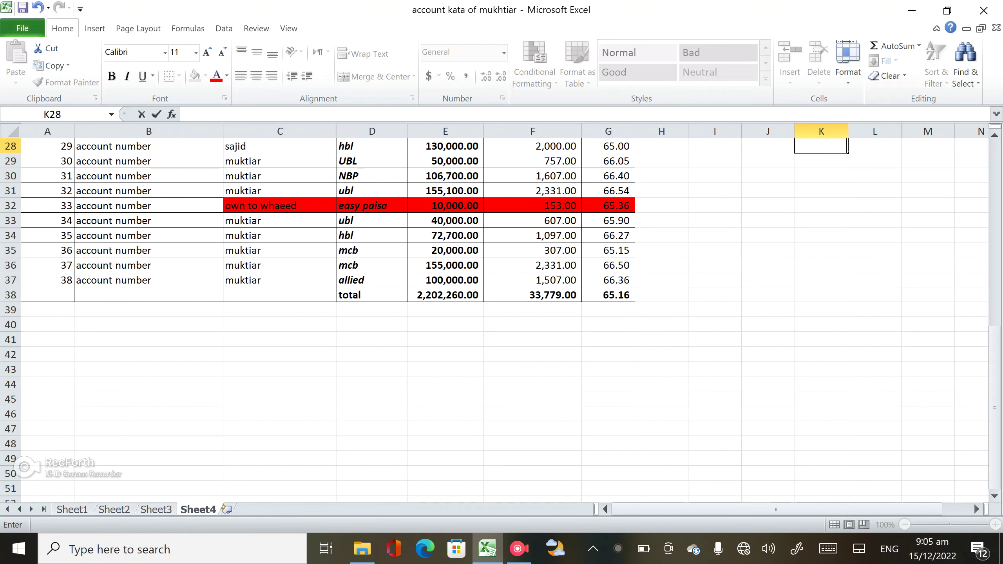
scroll(501, 317, up, 4)
scroll(501, 316, up, 5)
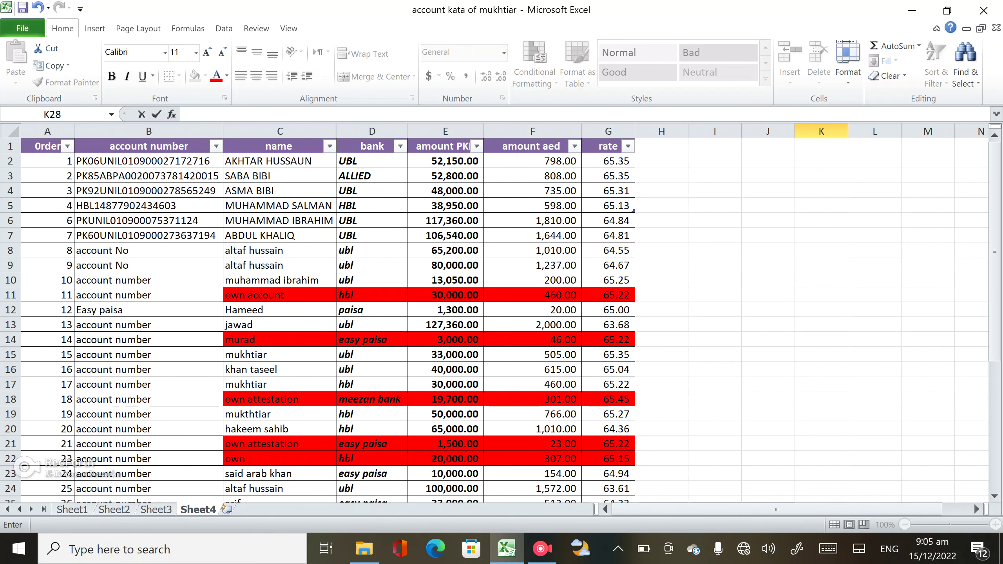
scroll(513, 316, down, 1)
scroll(513, 316, down, 2)
scroll(514, 316, up, 1)
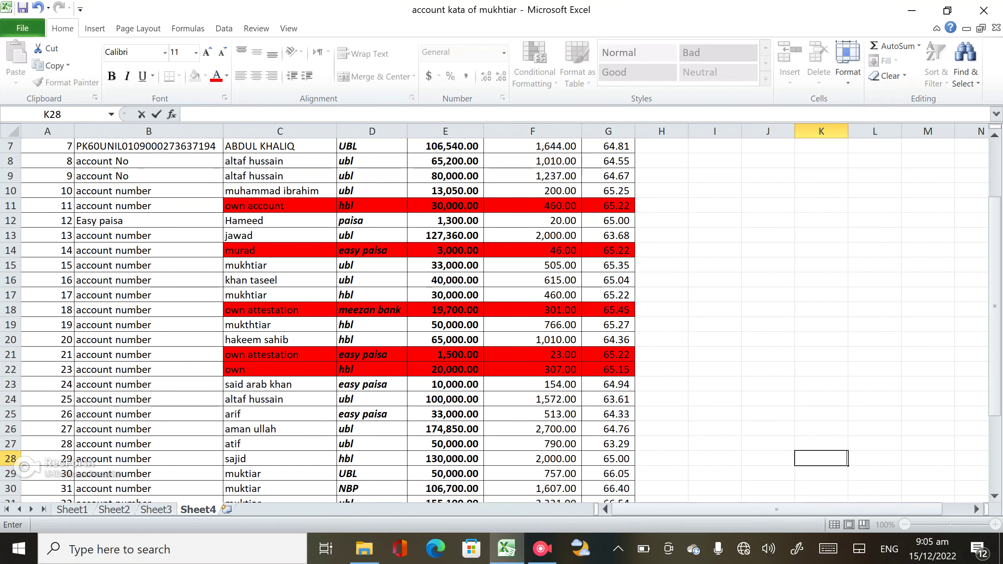
scroll(513, 316, down, 5)
scroll(514, 316, down, 1)
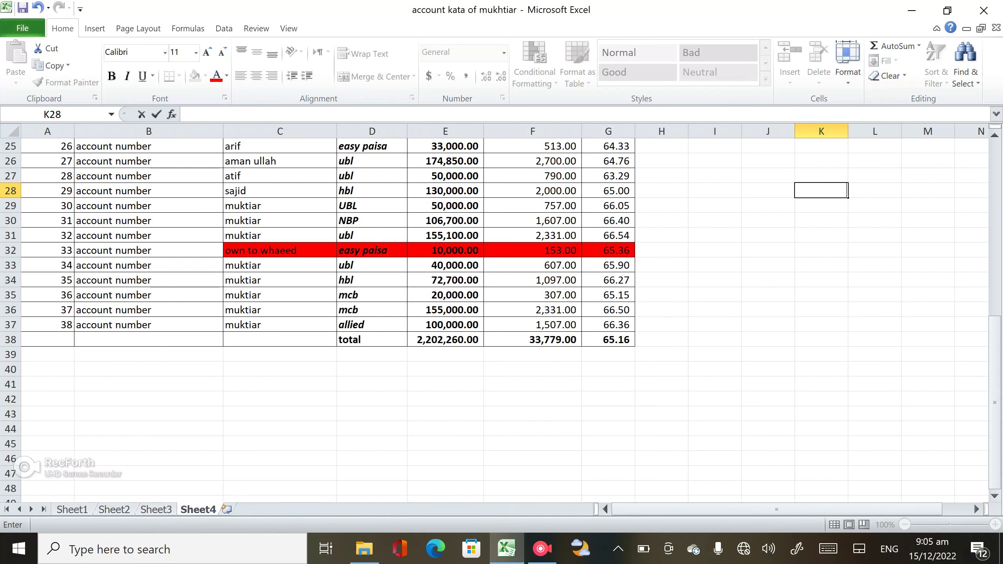
scroll(501, 316, up, 3)
scroll(502, 316, up, 3)
scroll(501, 316, up, 2)
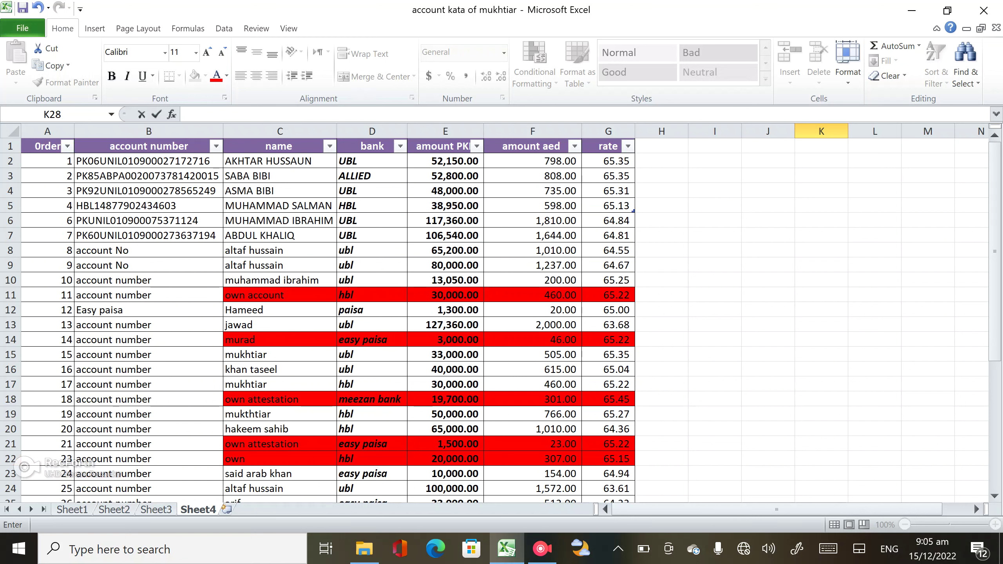
- Copy the rate header from G1 into H1 to add a rate2 column
click(608, 147)
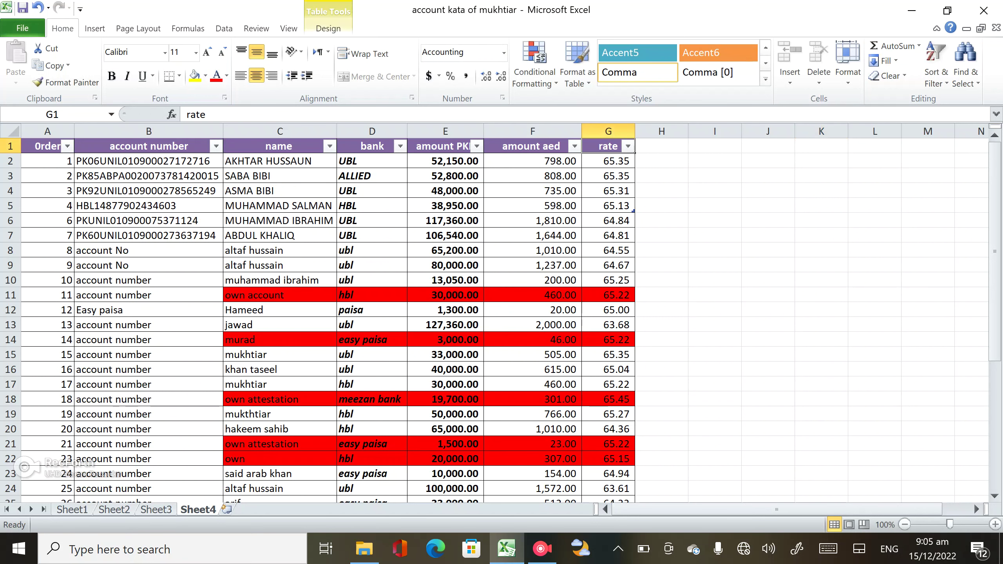
key(ctrl+c)
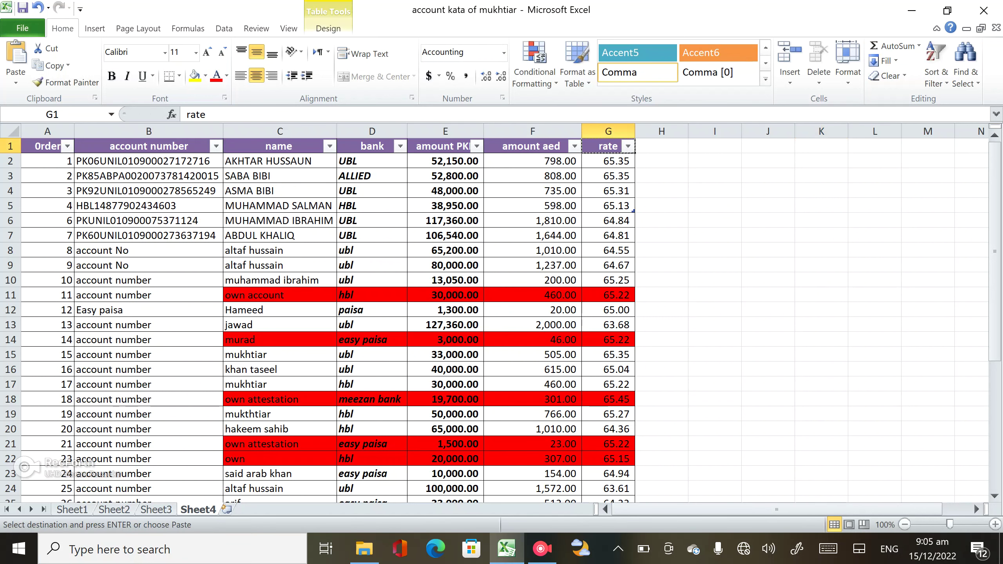
click(661, 147)
key(ctrl+v)
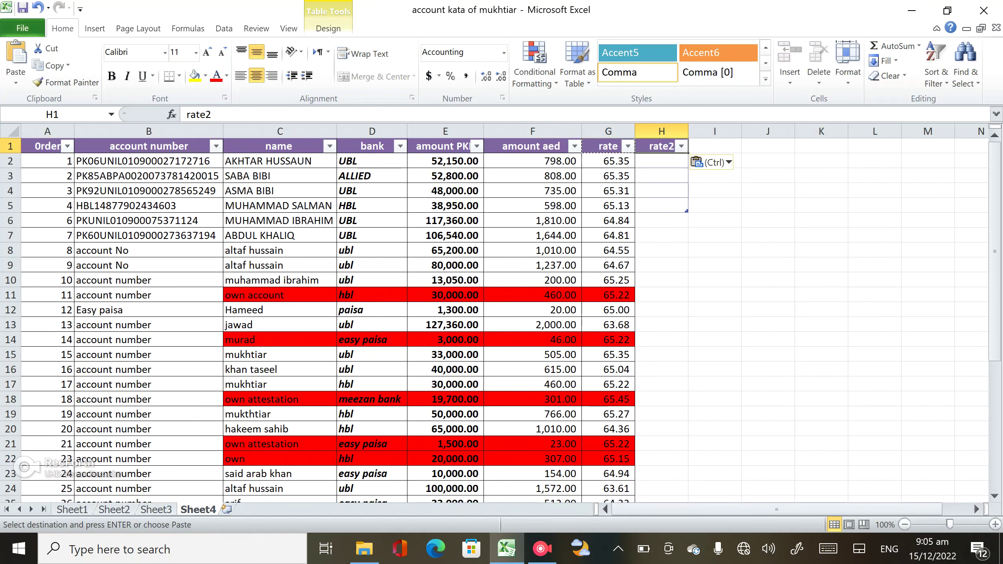
- Check the new rate2 header in H1 and begin editing it
click(715, 146)
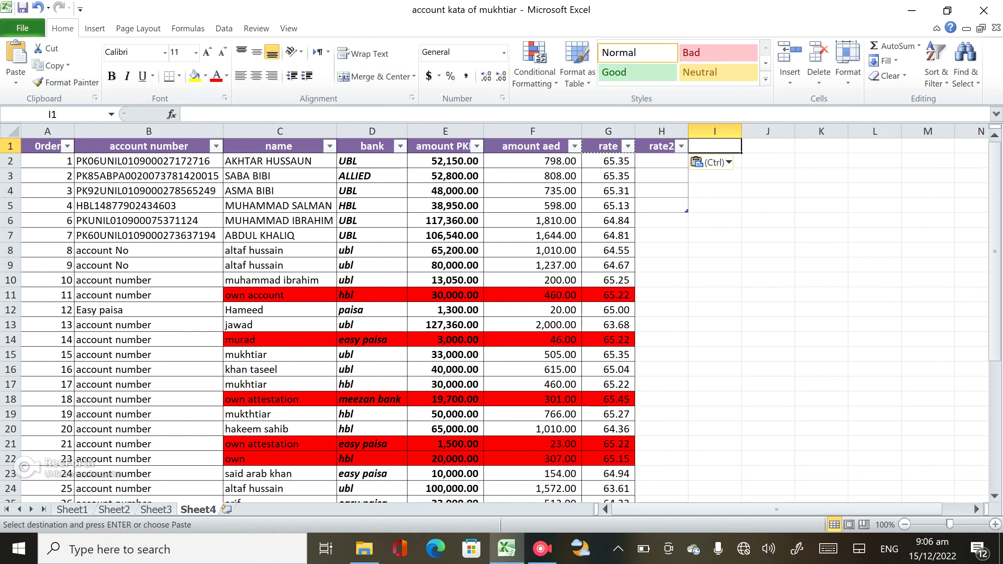
click(657, 146)
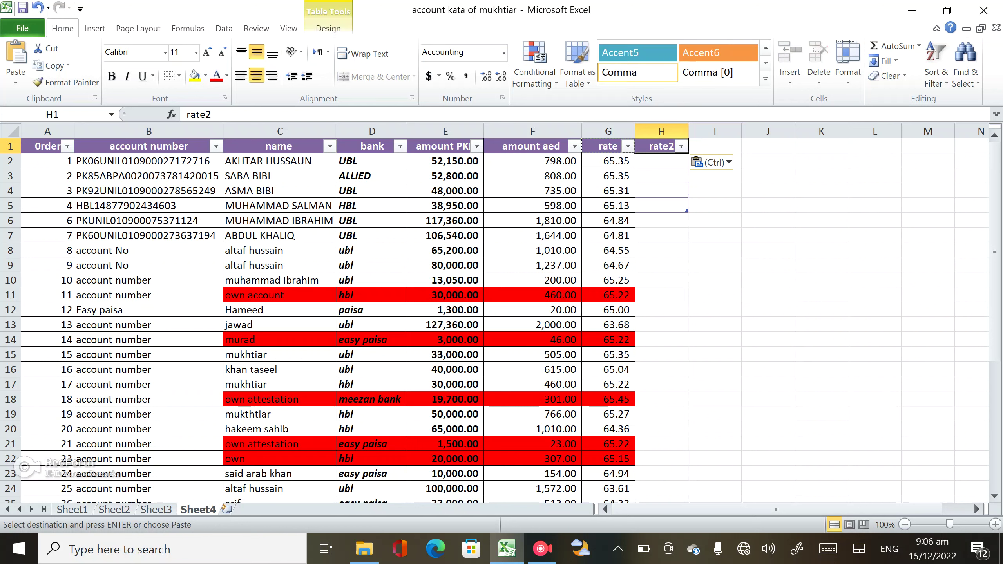
click(768, 146)
click(661, 146)
key(Return)
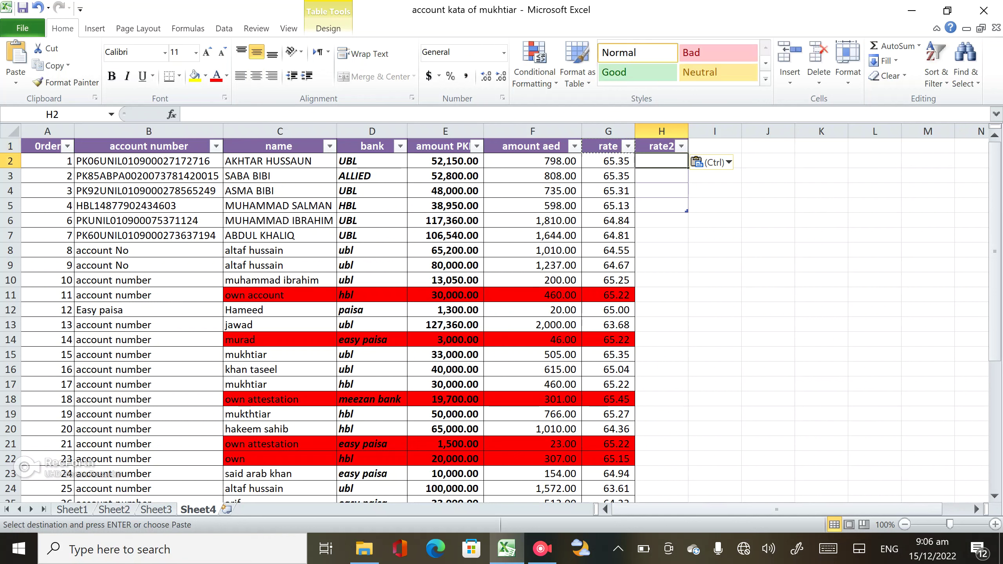
key(shift+Return)
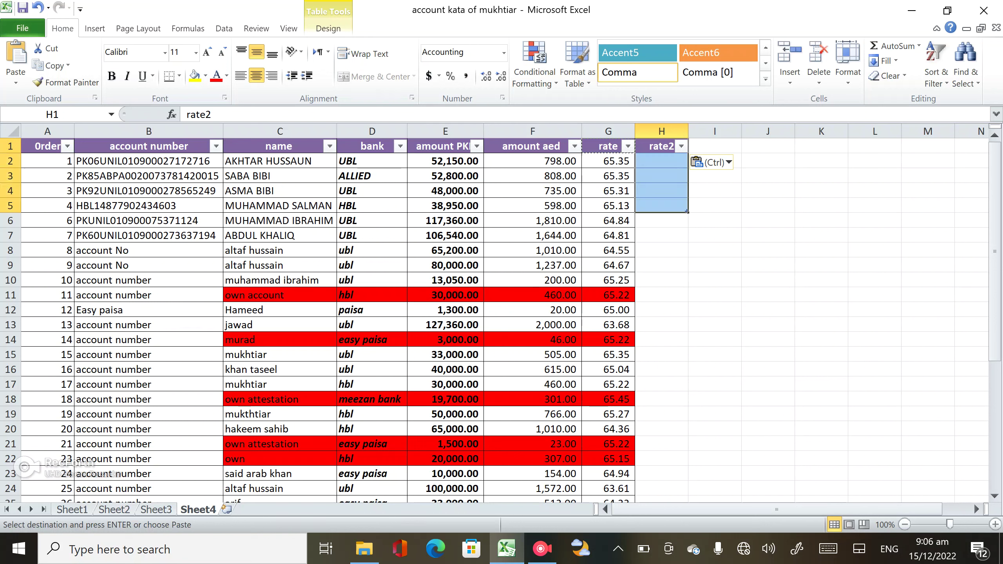
click(767, 205)
click(661, 146)
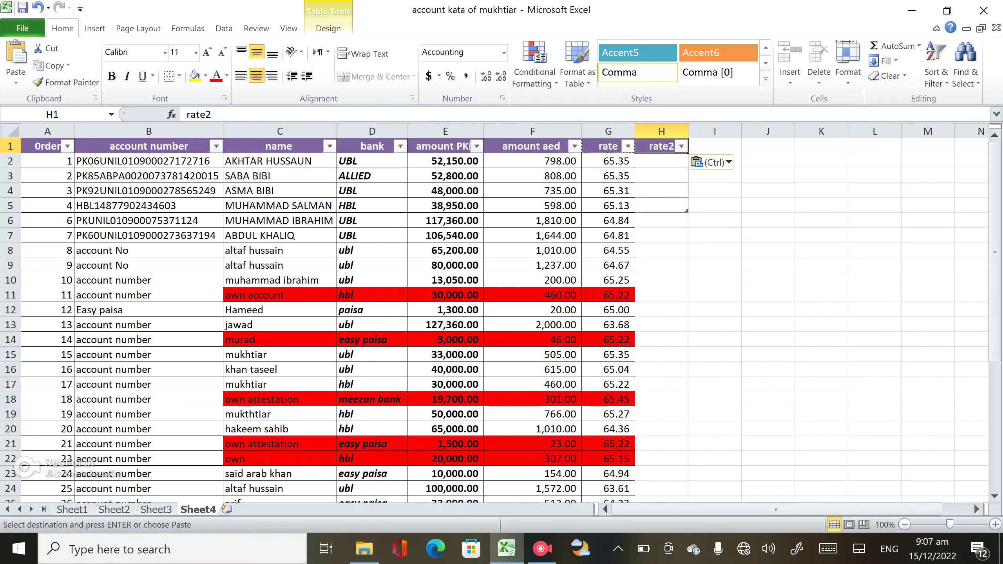
key(F2)
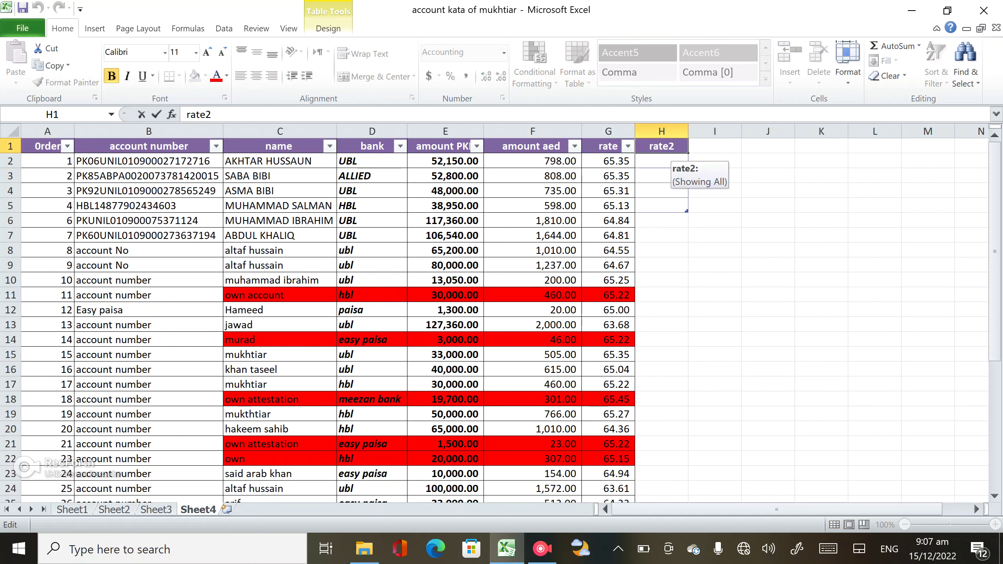
- Rename the H1 header from 'rate2' to 'actual rate' and widen column H slightly
key(BackSpace)
key(BackSpace)
key(BackSpace)
key(BackSpace)
text(ctual)
text( rate)
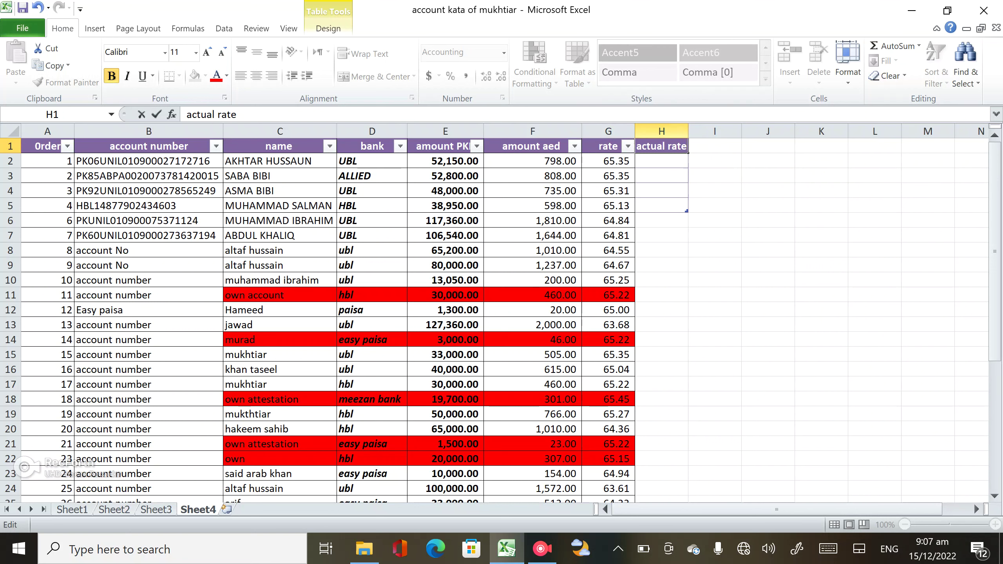
drag(661, 131, 715, 131)
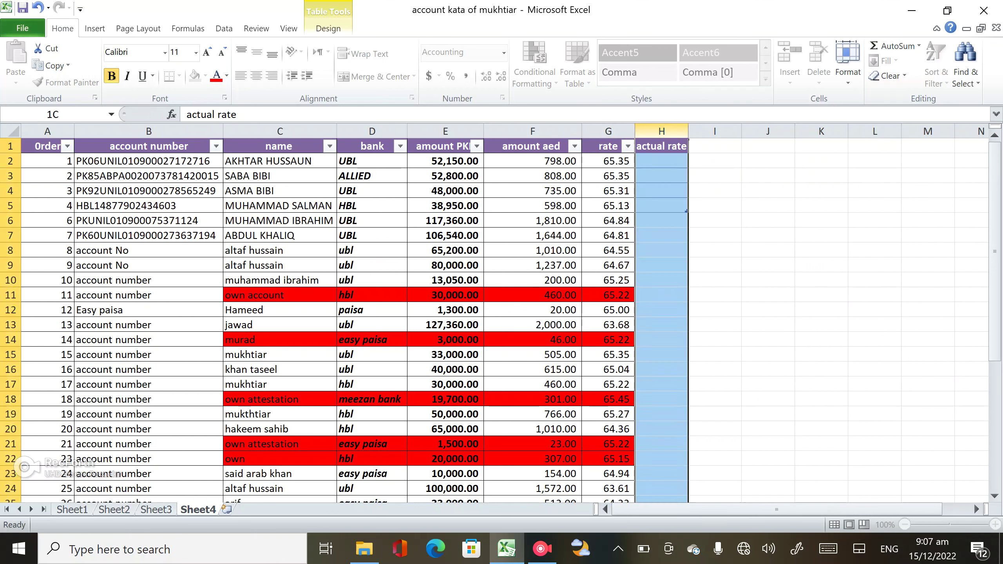
click(662, 131)
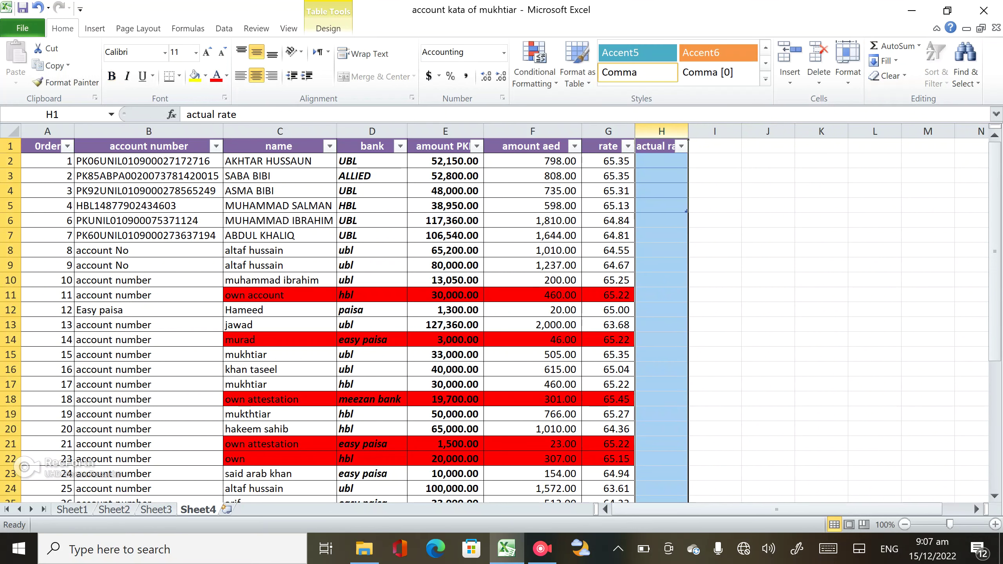
drag(688, 131, 692, 131)
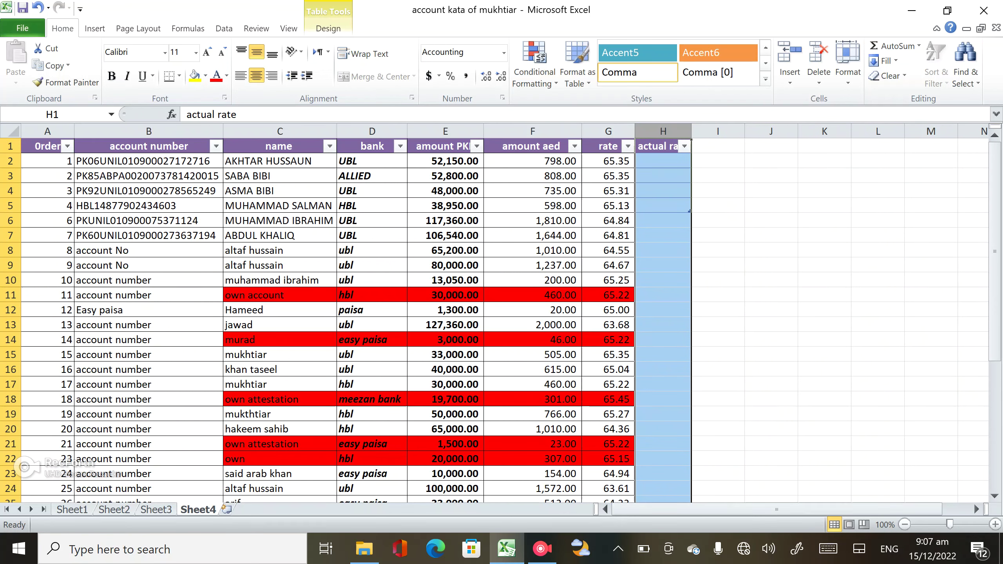
click(663, 160)
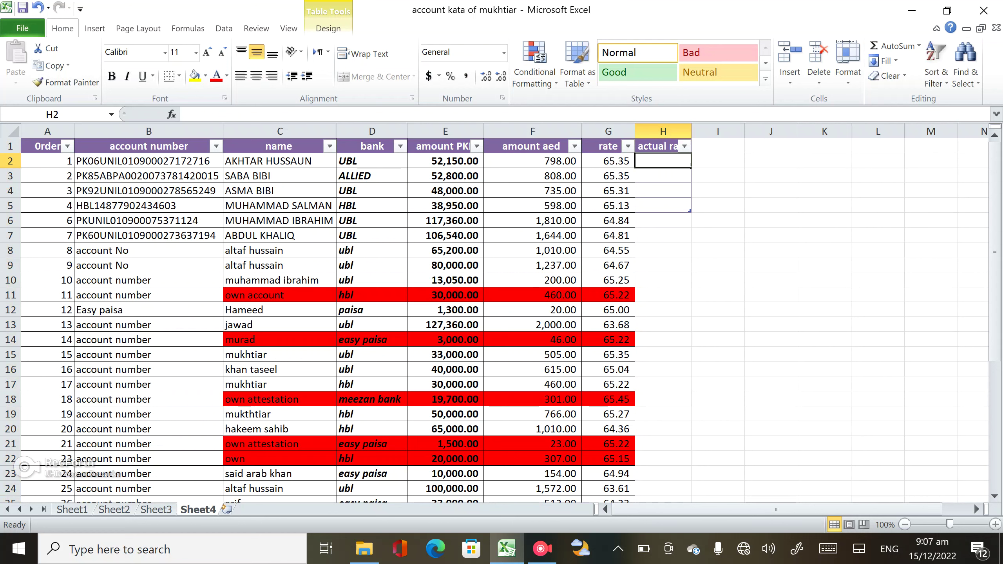
- Enter 65.25 in H2 and fill it down column H to row 24
text(65)
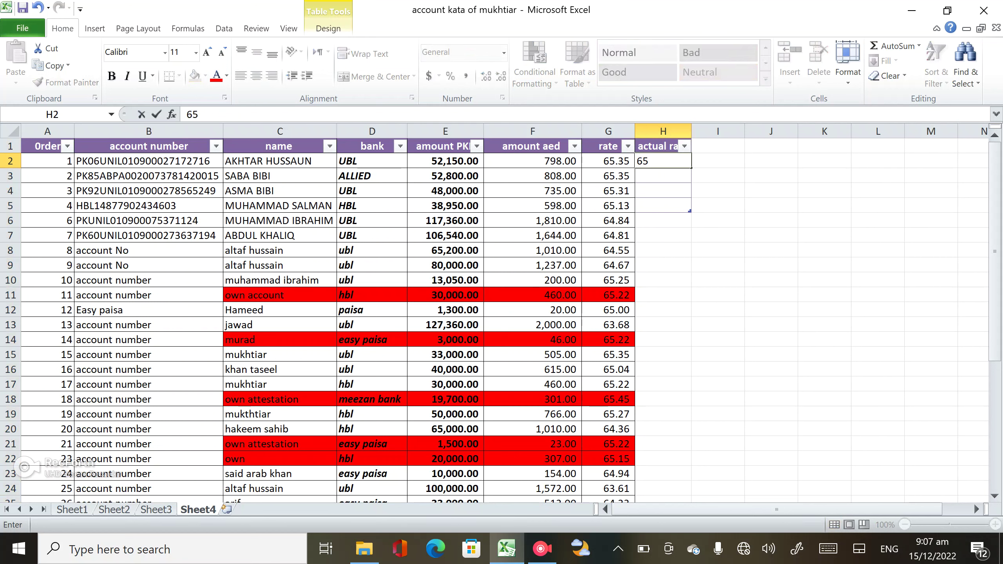
text(.25)
key(Return)
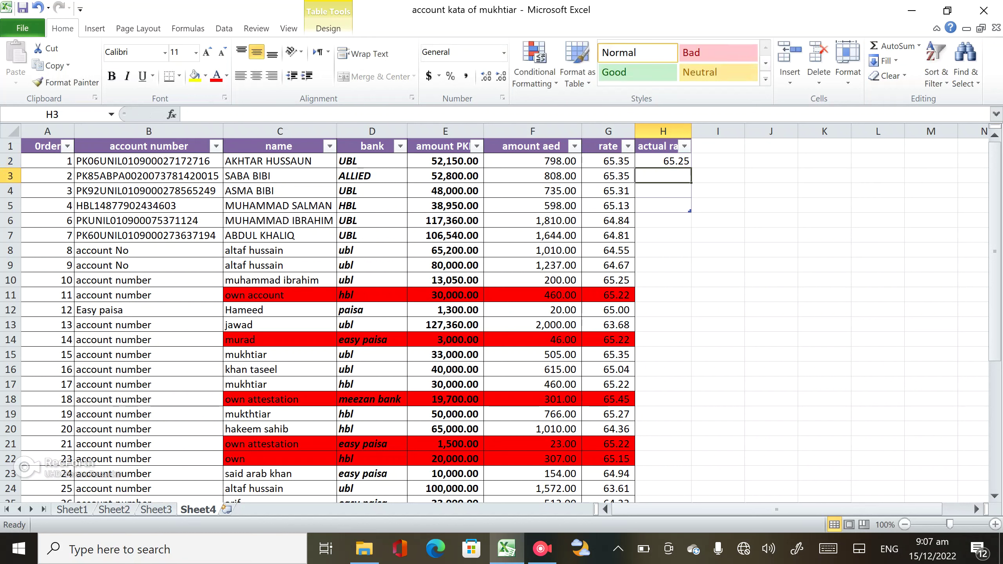
click(663, 161)
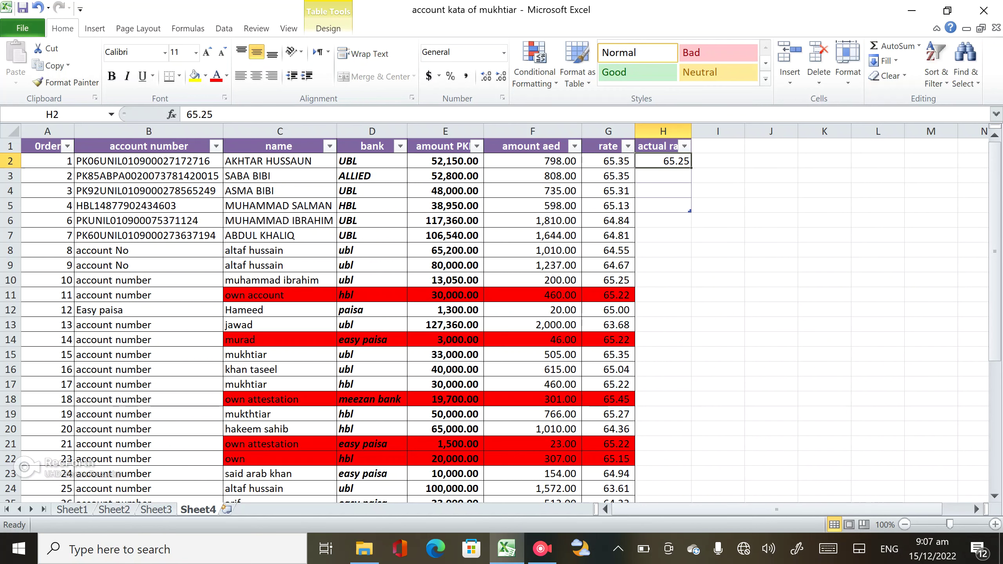
mouse_move(691, 168)
mouse_down()
mouse_move(691, 489)
mouse_move(692, 454)
mouse_move(691, 465)
mouse_up()
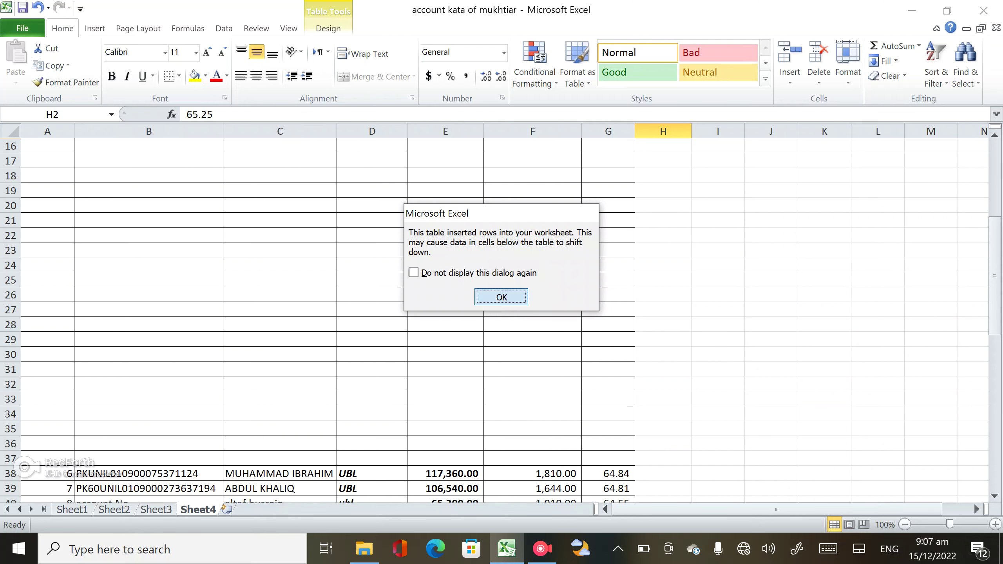
- Dismiss the inserted-rows warning, review the rows, and undo the fill down column H
key(Return)
scroll(356, 320, up, 4)
scroll(355, 320, up, 1)
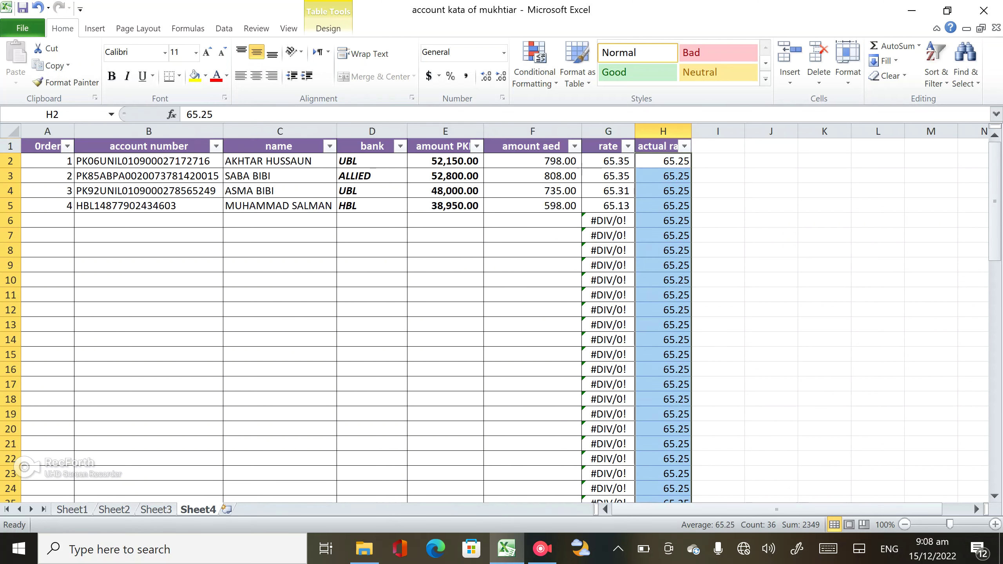
scroll(355, 320, down, 8)
scroll(355, 320, down, 4)
scroll(356, 320, down, 4)
scroll(355, 320, down, 1)
scroll(355, 320, up, 9)
scroll(355, 321, up, 4)
scroll(355, 321, up, 4)
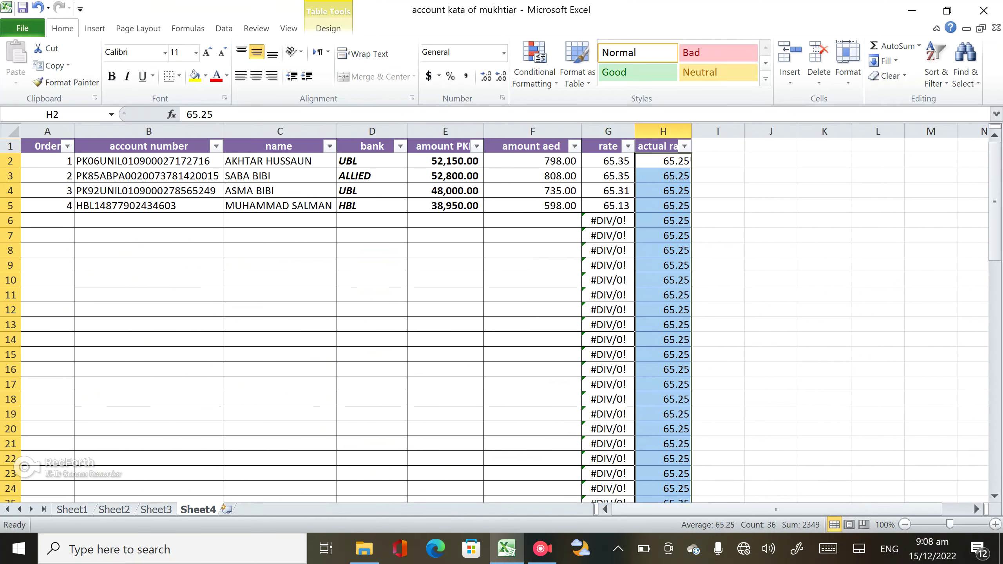
key(ctrl+z)
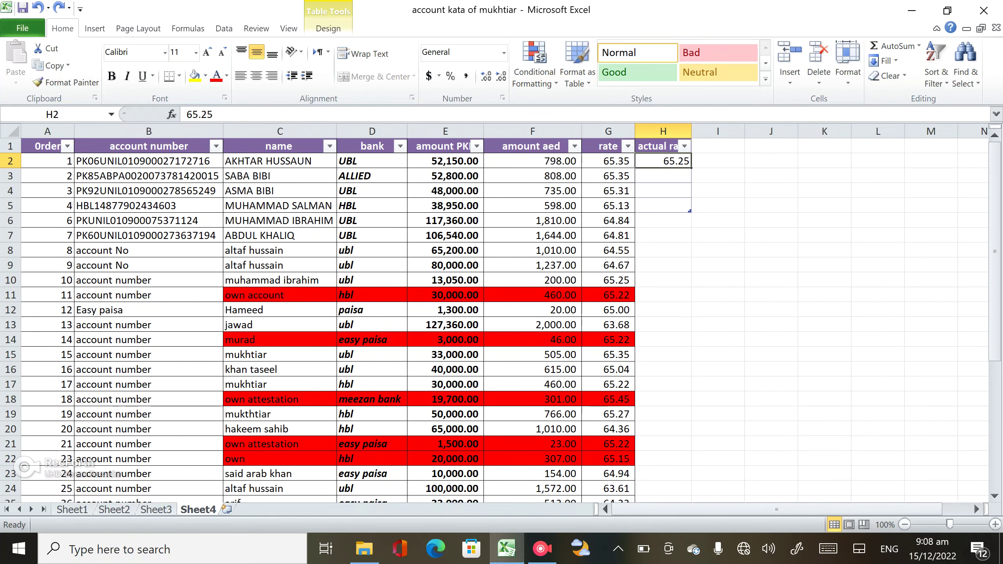
- Undo the actual rate column entry after rechecking the table
scroll(328, 316, down, 4)
scroll(328, 316, down, 3)
scroll(328, 316, up, 4)
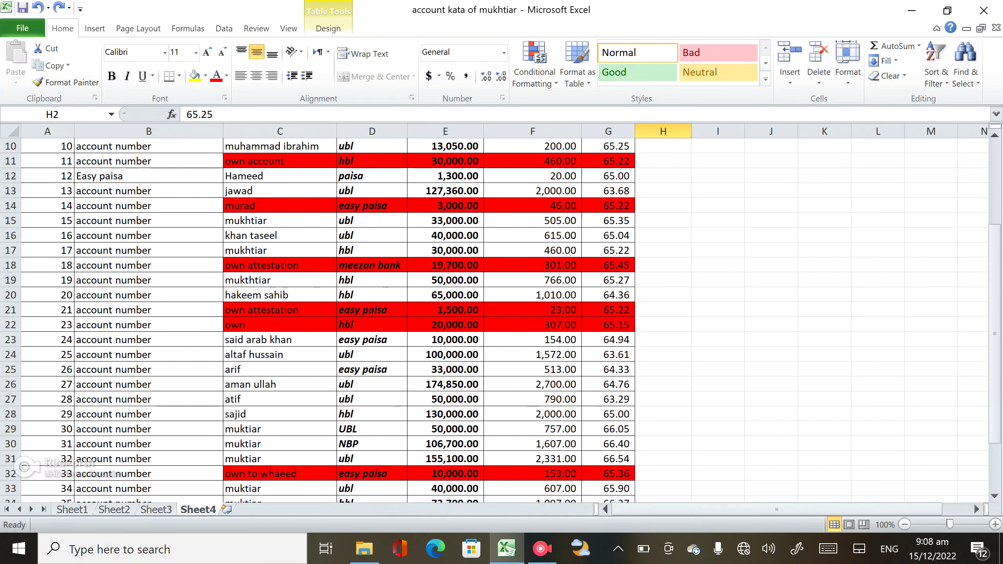
scroll(328, 316, up, 3)
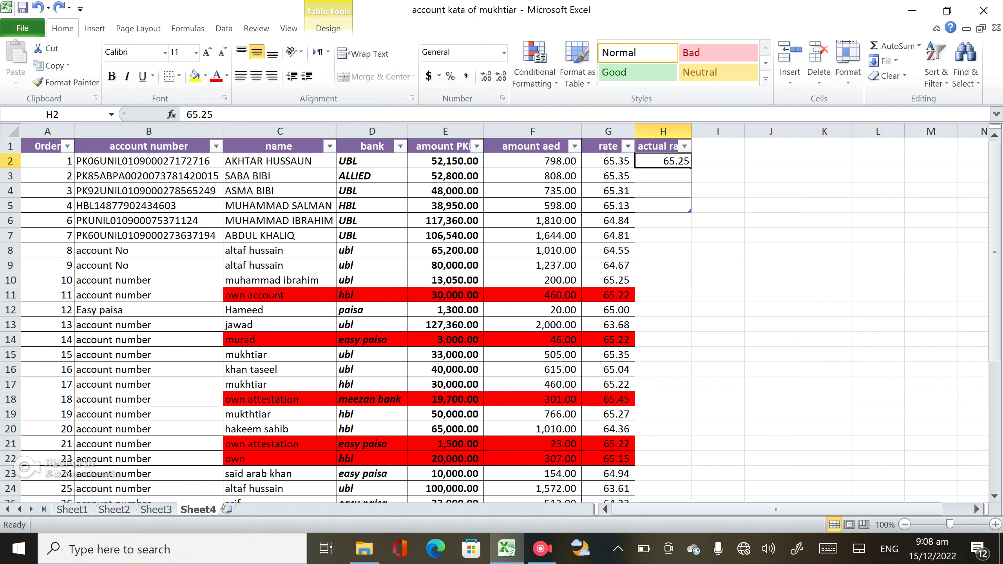
key(ctrl+z)
key(ctrl+z)
key(ctrl+z)
key(ctrl+z)
key(ctrl+z)
key(ctrl+z)
key(ctrl+z)
- Undo the remaining Sheet4 changes, copy the Sheet1 ledger, and select A1 on the blank Sheet4
key(ctrl+z)
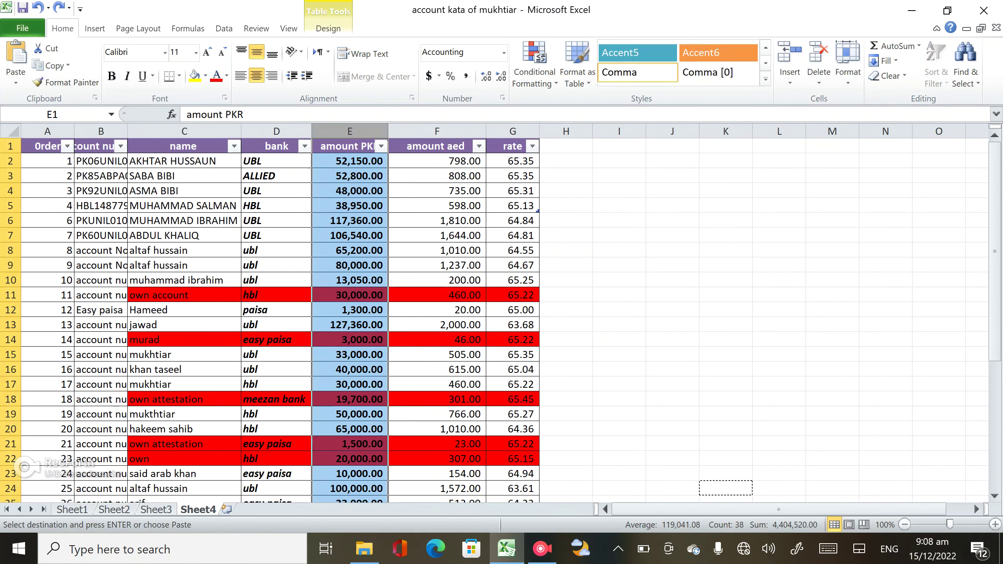
key(ctrl+z)
key(ctrl+z)
key(ctrl+z)
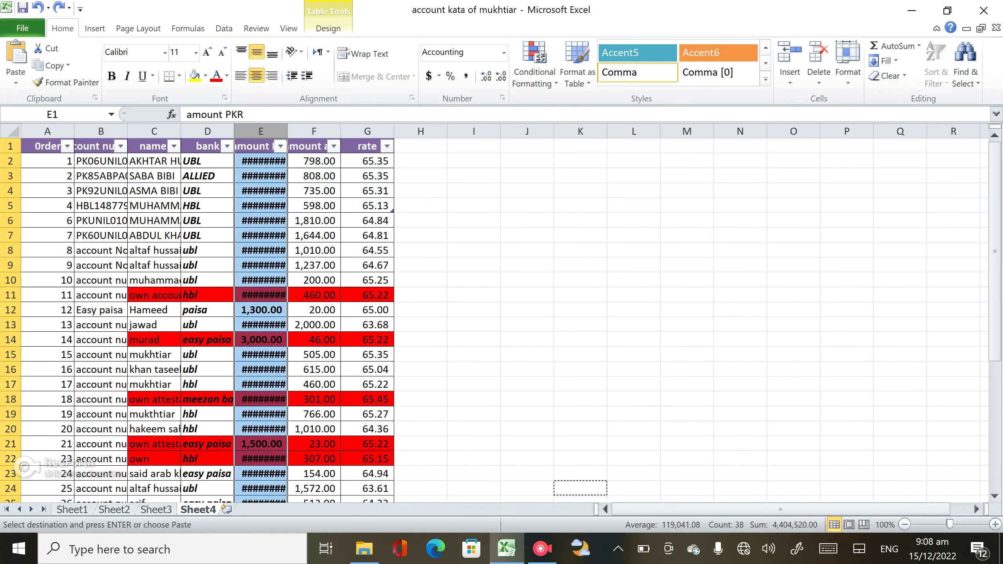
key(ctrl+z)
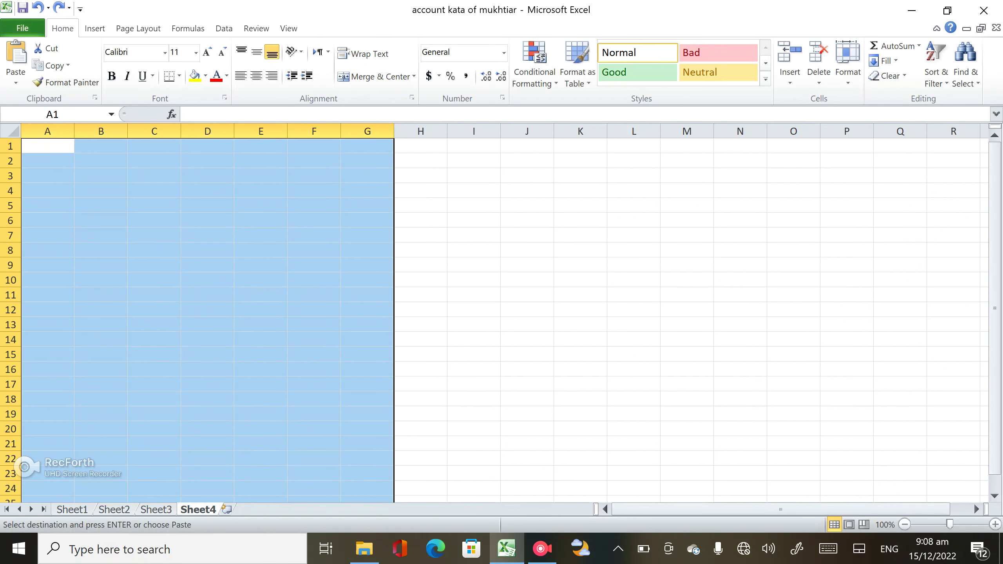
key(ctrl+z)
key(ctrl+z)
key(ctrl+z)
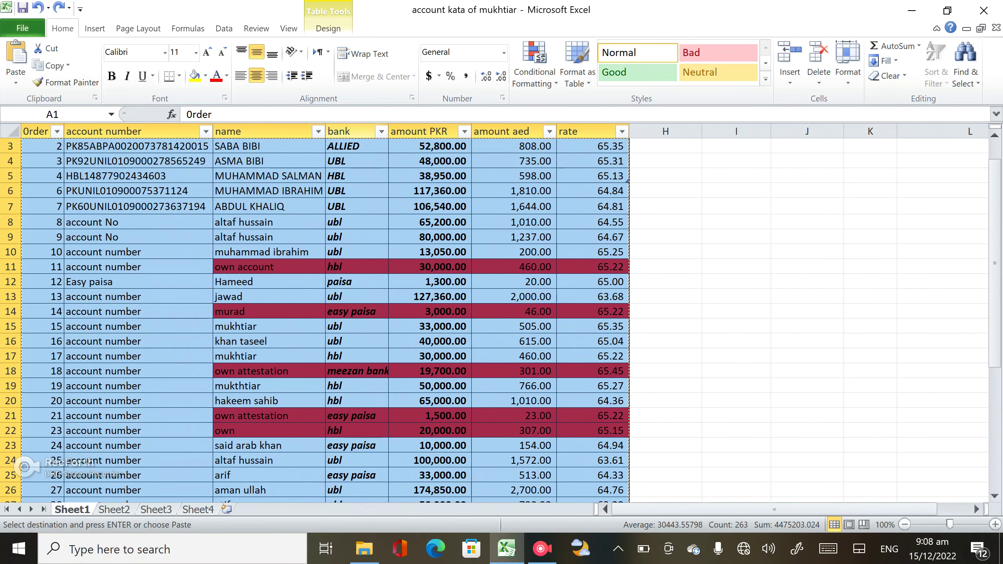
key(ctrl+y)
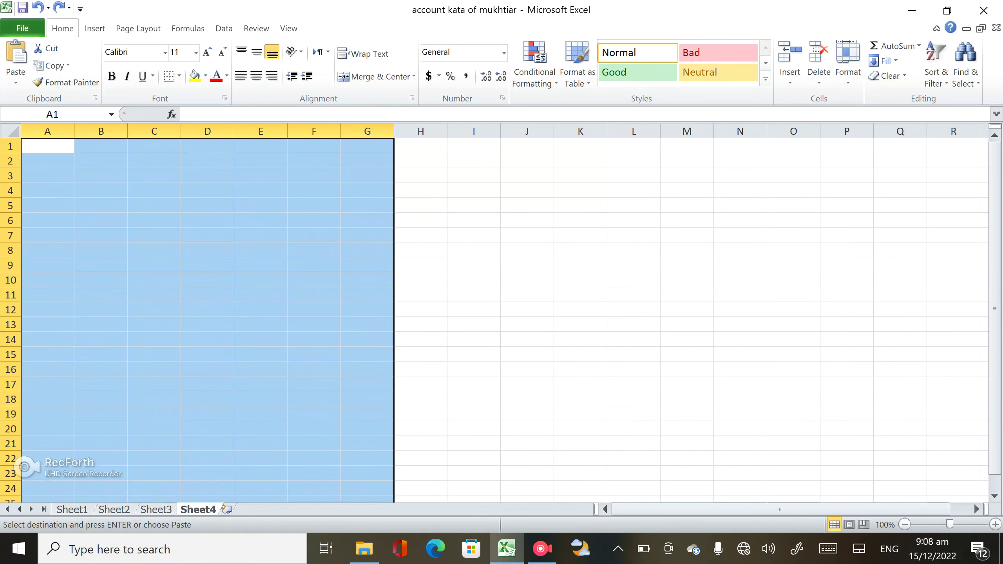
click(47, 145)
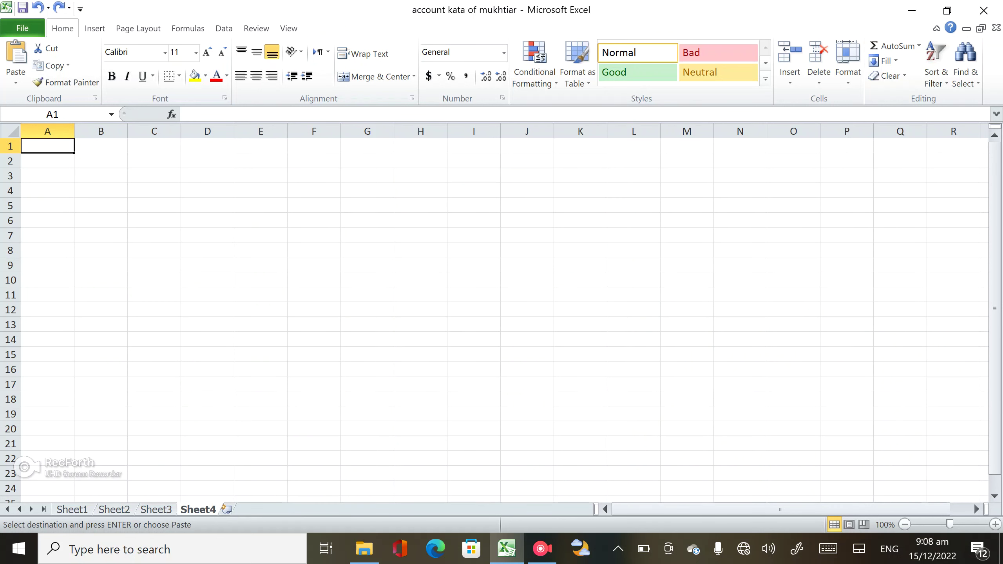
key(alt)
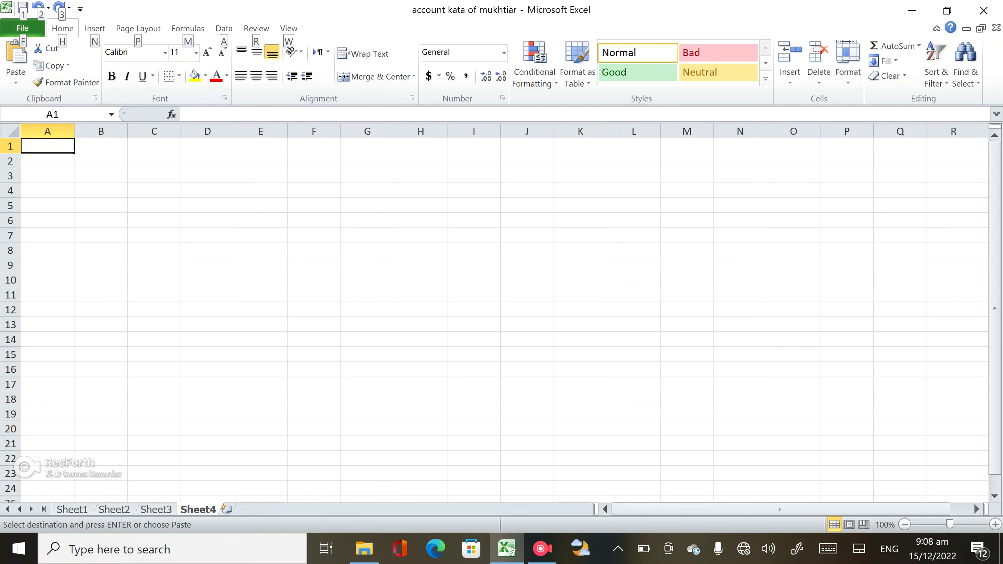
- Paste the copied ledger into Sheet4 as values only using Paste Special
key(e)
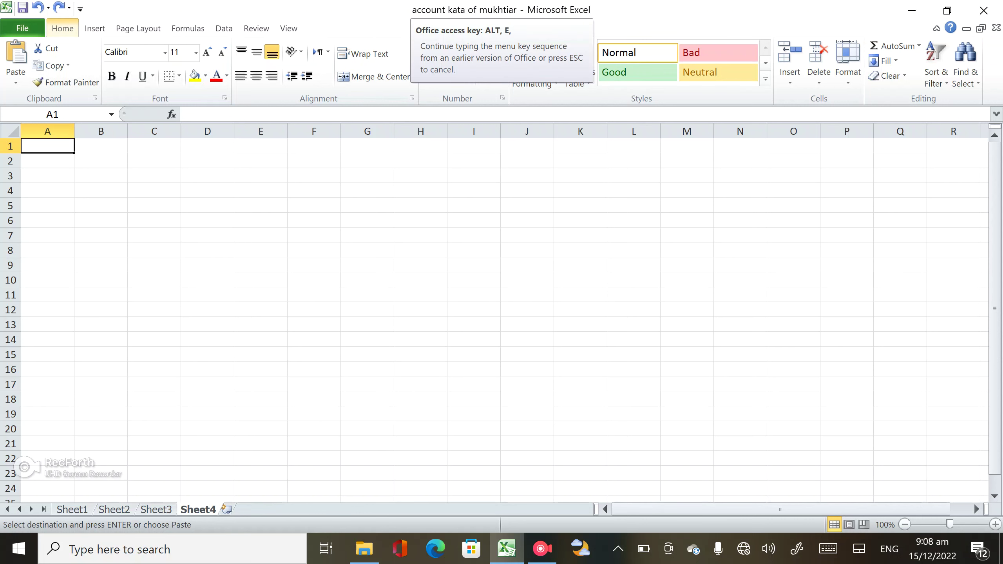
key(s)
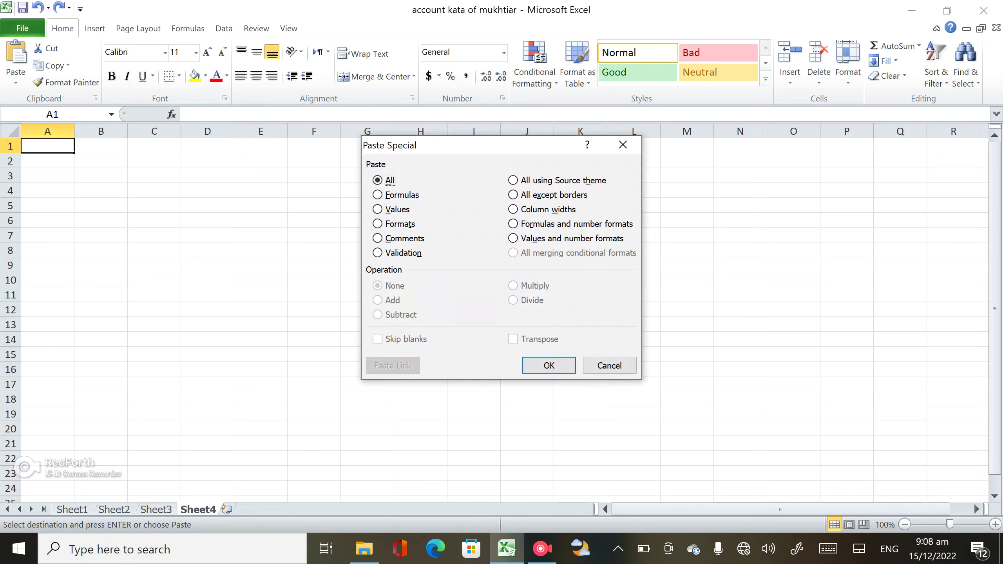
key(v)
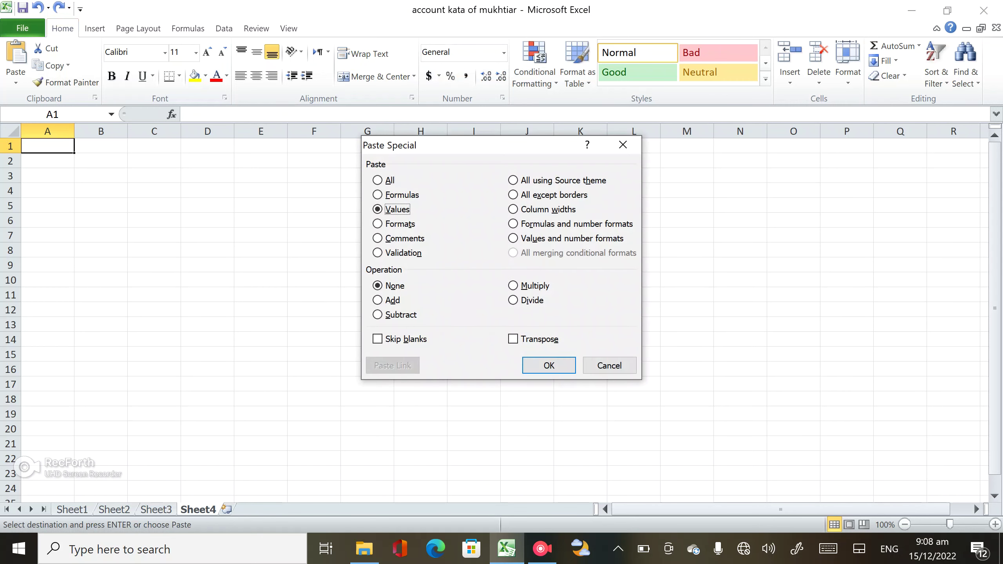
key(Return)
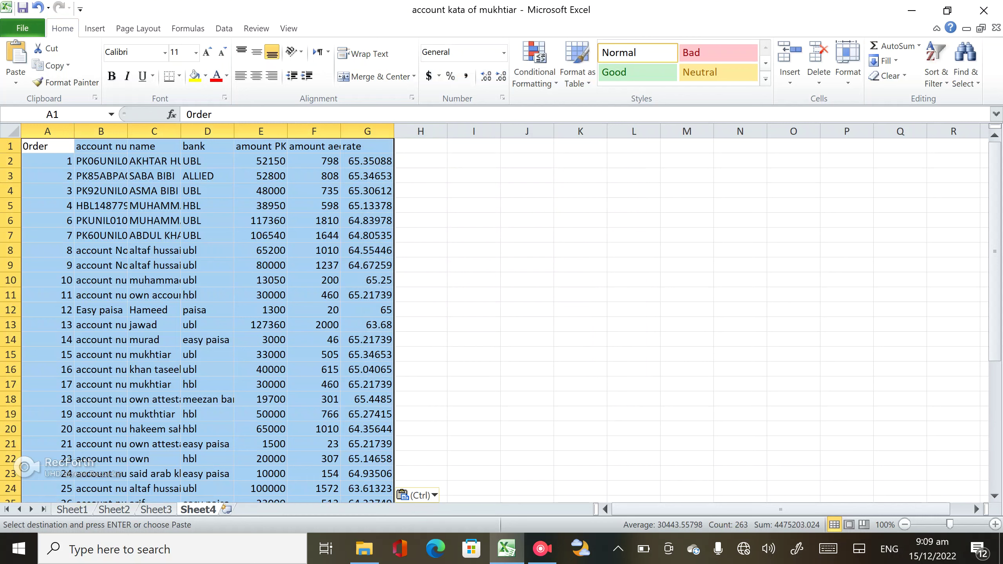
click(474, 265)
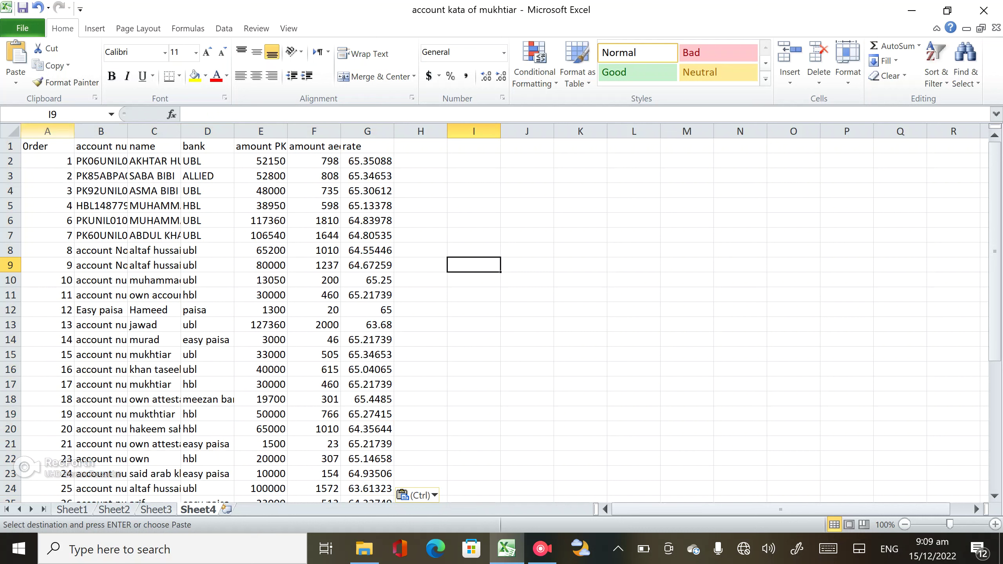
- Select columns A to G of the pasted ledger
click(47, 146)
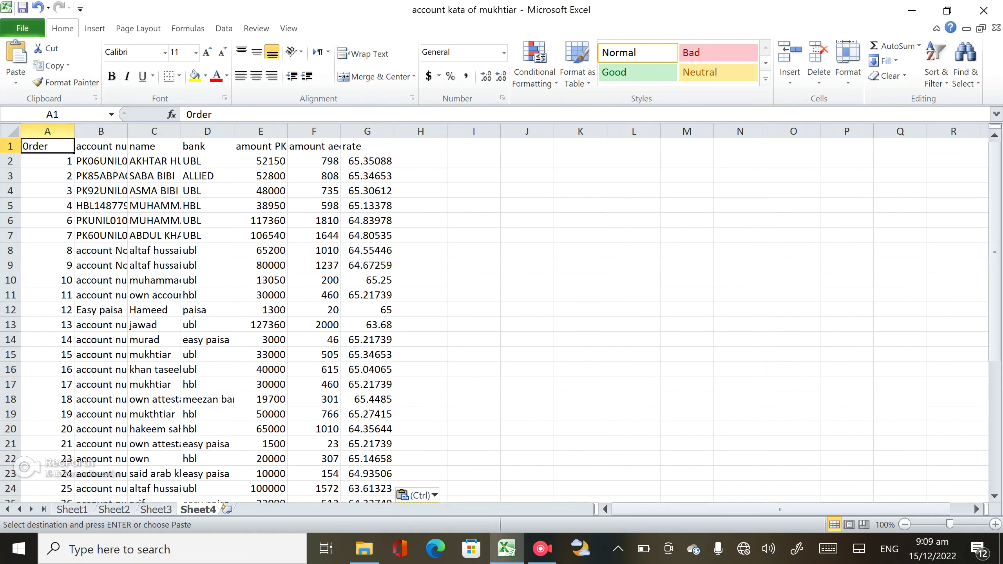
mouse_move(48, 146)
mouse_down()
mouse_move(101, 160)
mouse_move(420, 146)
mouse_up()
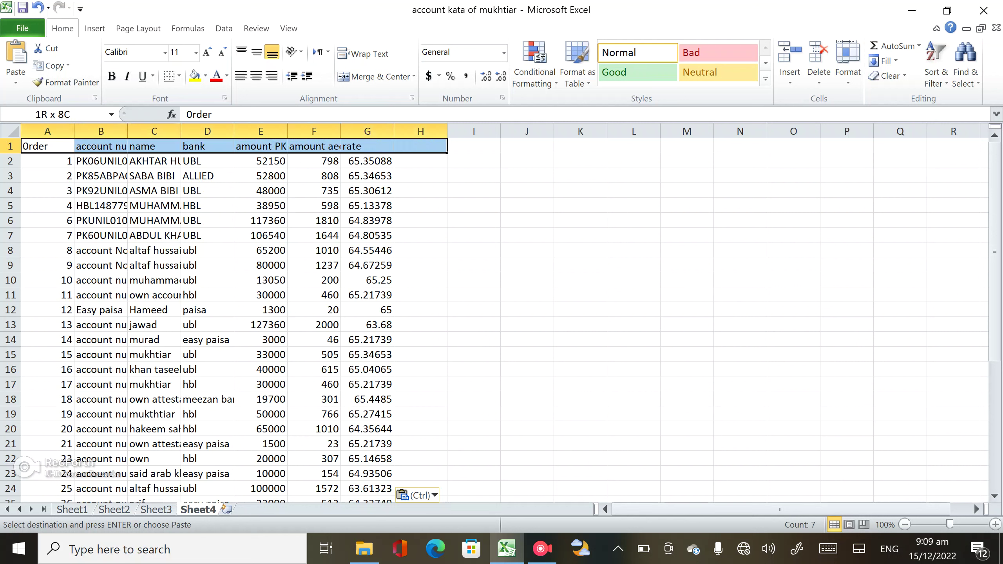
click(474, 191)
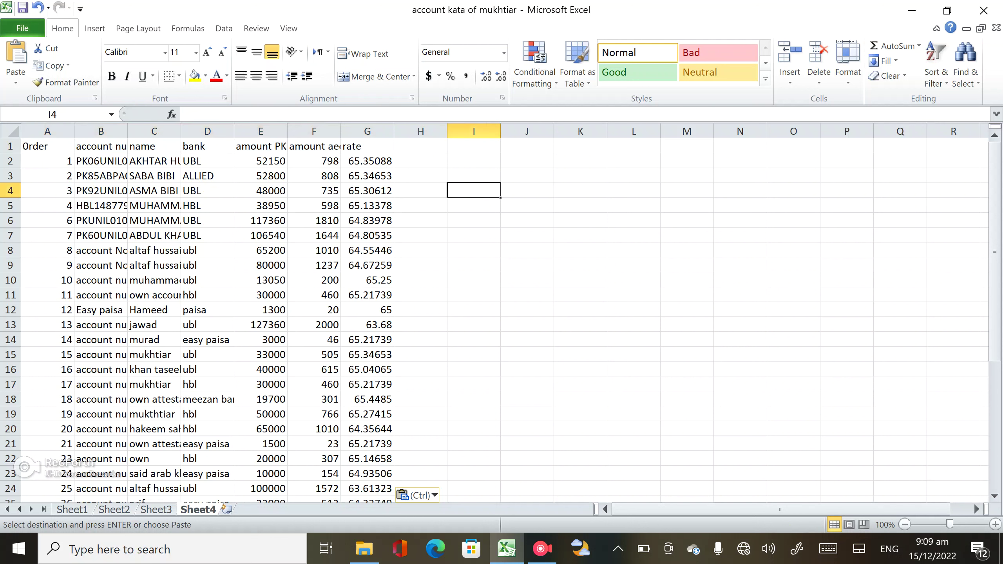
click(47, 131)
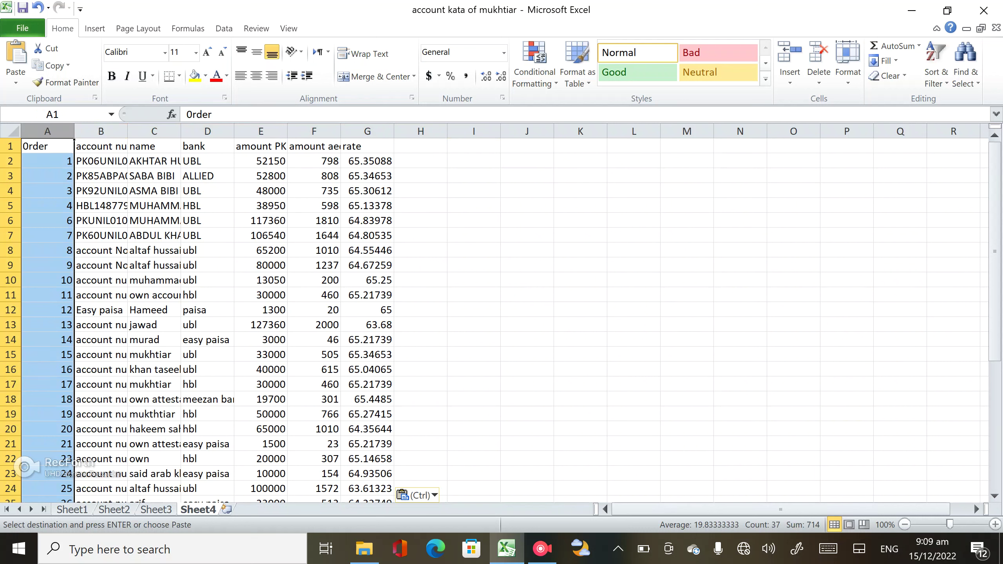
drag(48, 130, 393, 131)
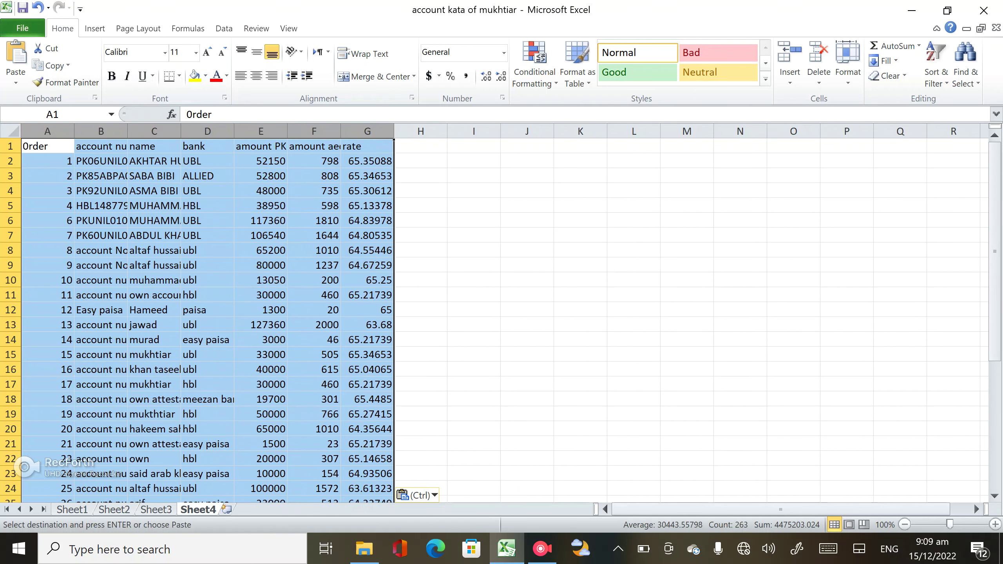
scroll(207, 316, down, 3)
scroll(208, 316, down, 4)
scroll(207, 316, up, 4)
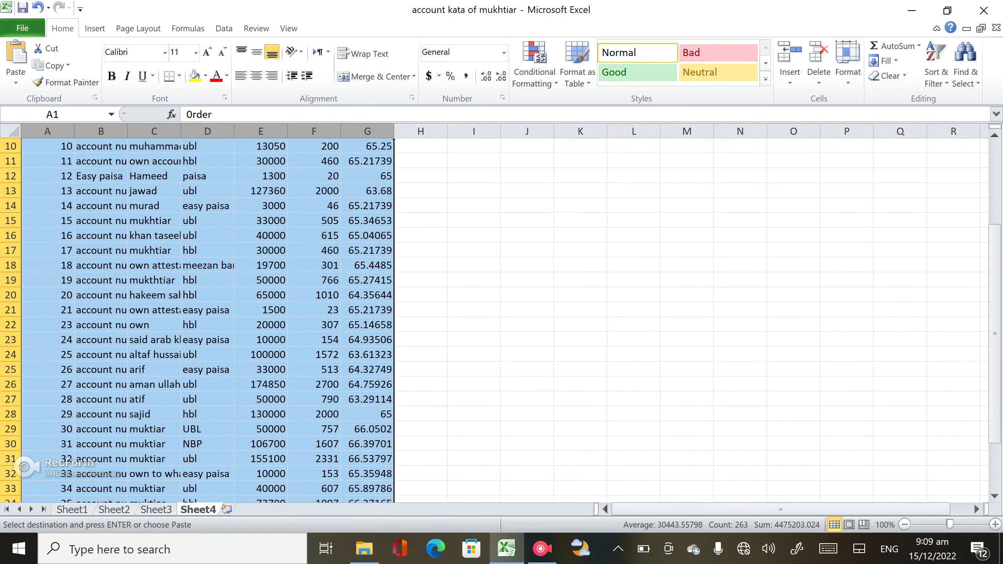
scroll(207, 316, up, 3)
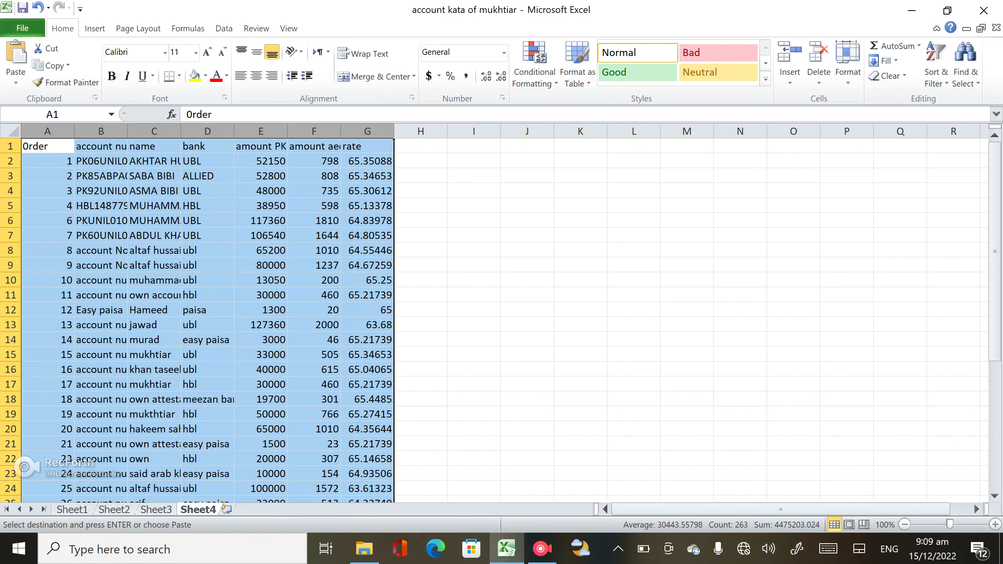
- AutoFit the widths of columns A through G to the ledger contents
double_click(394, 131)
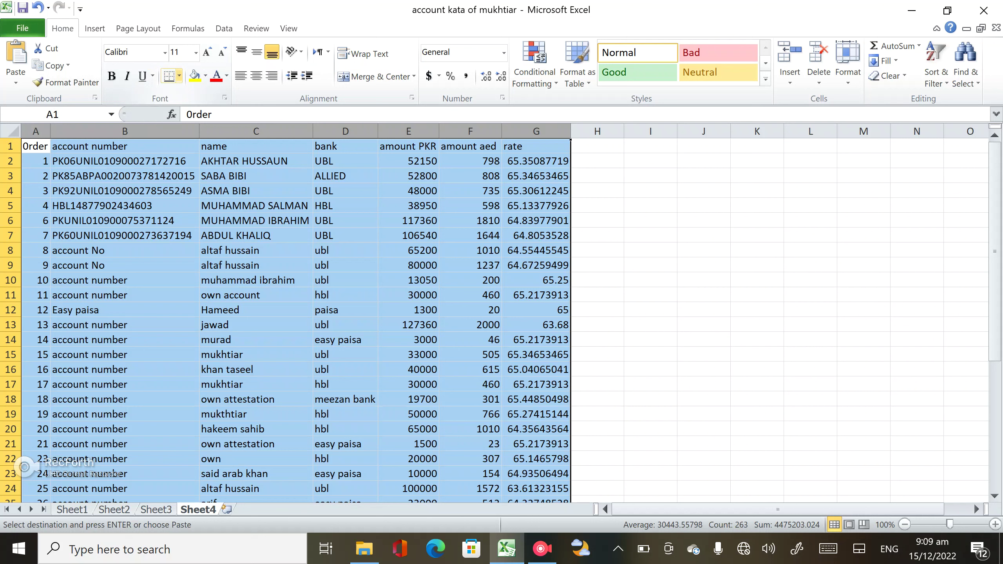
click(180, 75)
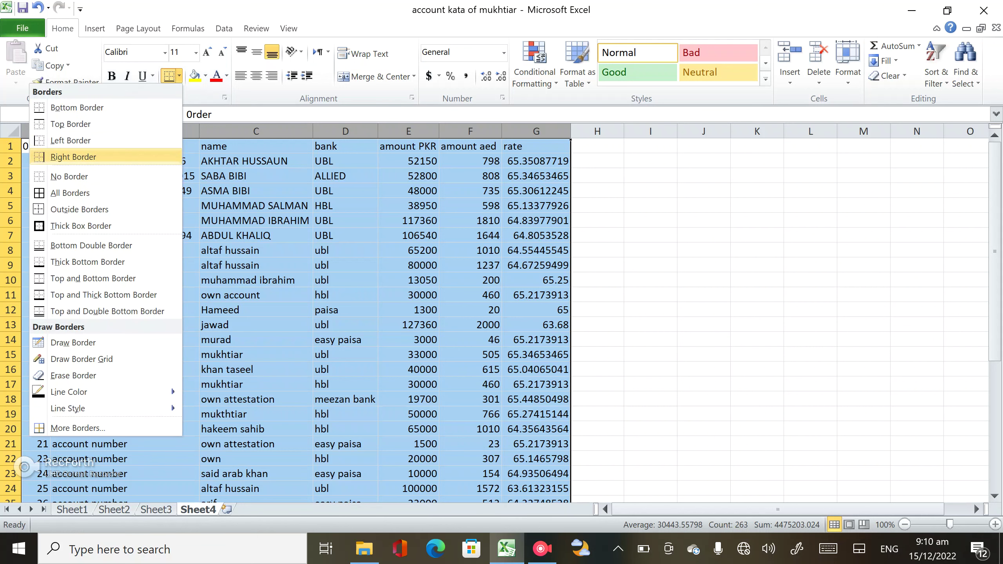
- Apply All Borders to the ledger cells in columns A to G
click(70, 193)
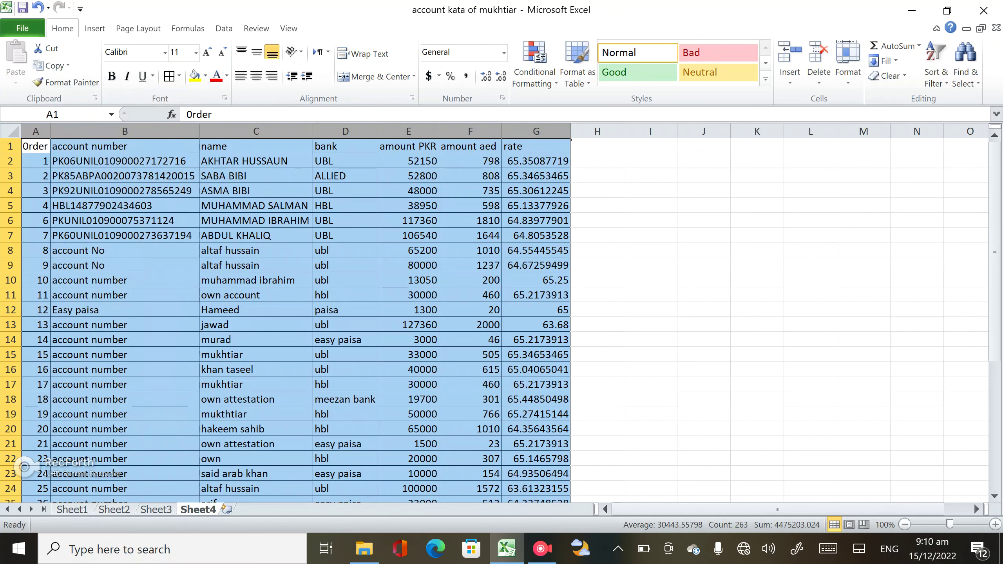
mouse_move(36, 146)
mouse_down()
mouse_move(433, 163)
mouse_move(553, 147)
mouse_up()
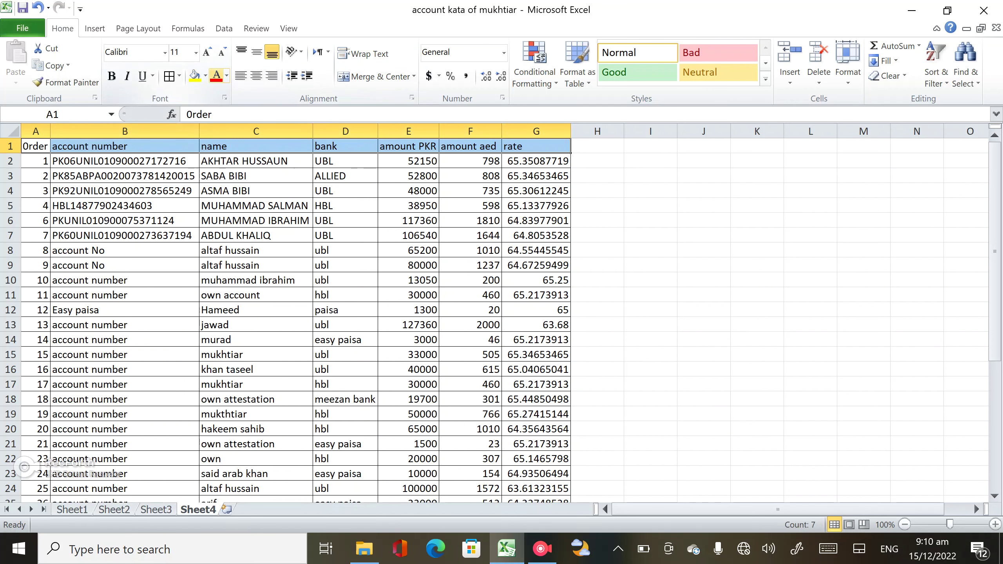
- Make the header row centred, bold and size 12, and autofit columns E and F
click(226, 75)
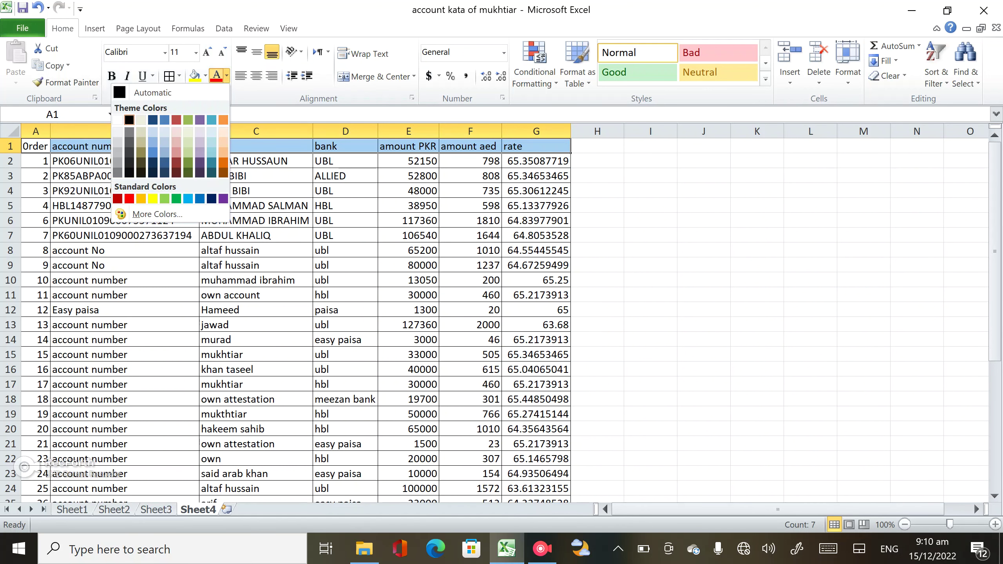
click(257, 76)
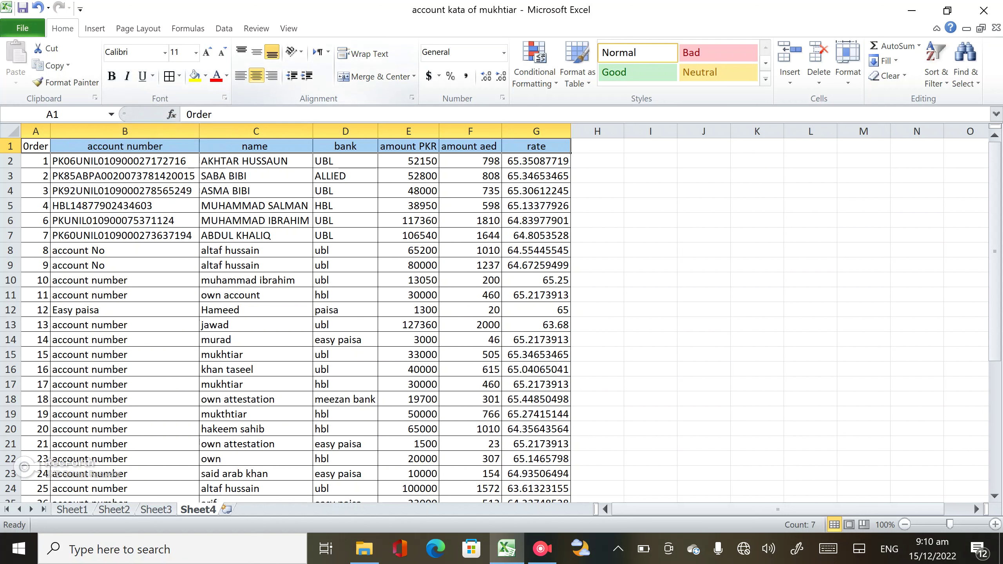
key(ctrl+b)
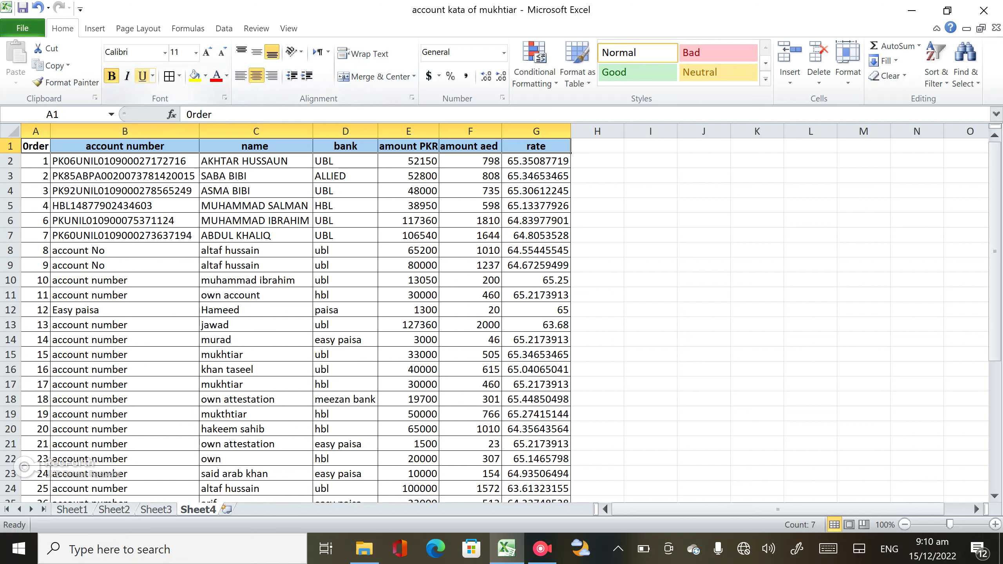
click(206, 51)
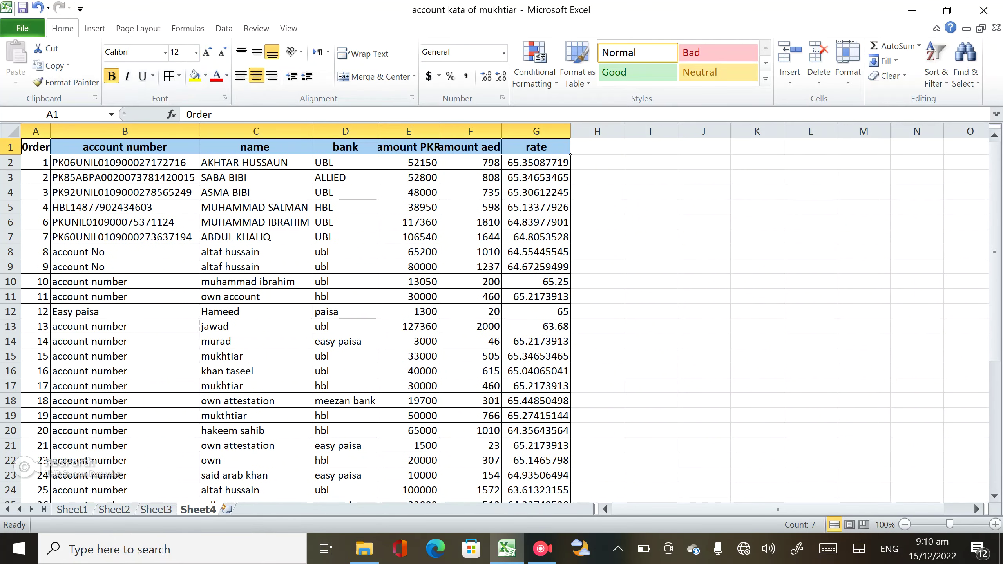
double_click(438, 131)
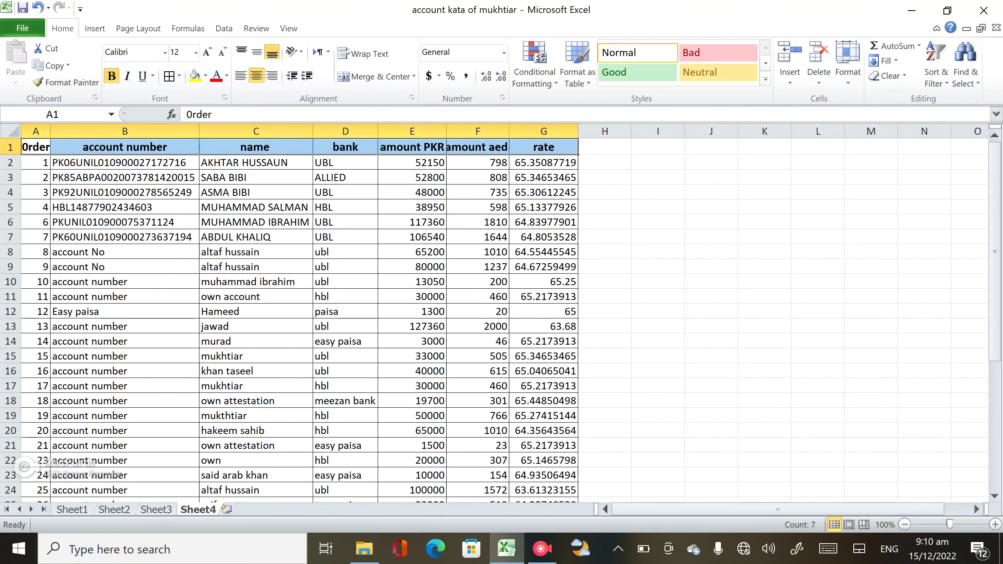
double_click(509, 131)
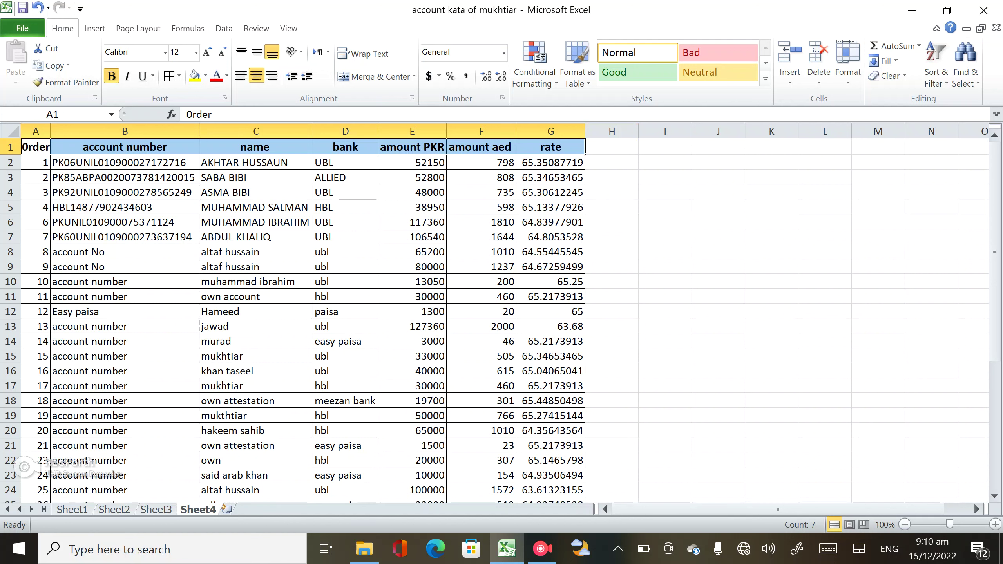
- Fill the header row A1:G1 with yellow
click(664, 236)
click(255, 146)
click(35, 147)
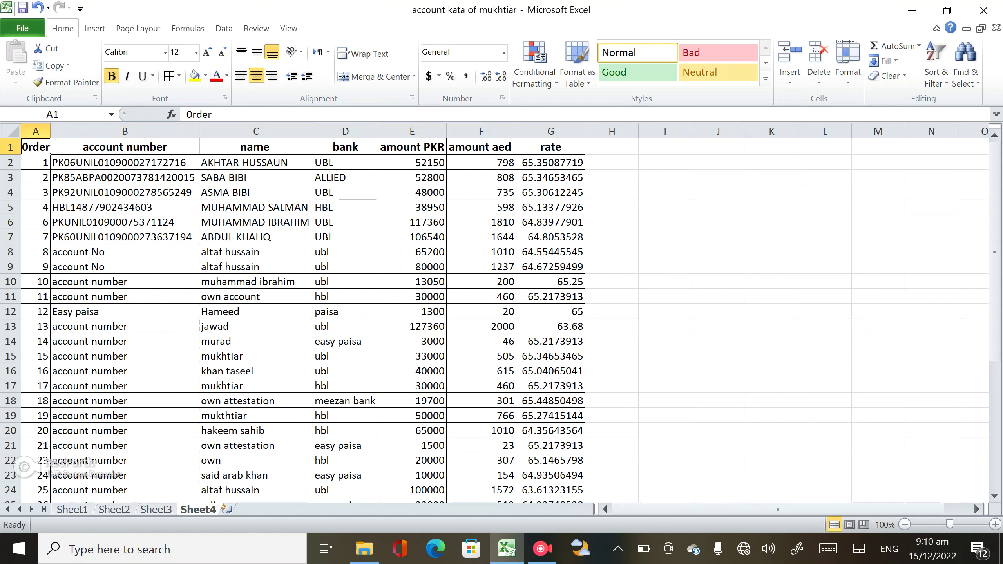
drag(50, 154, 585, 154)
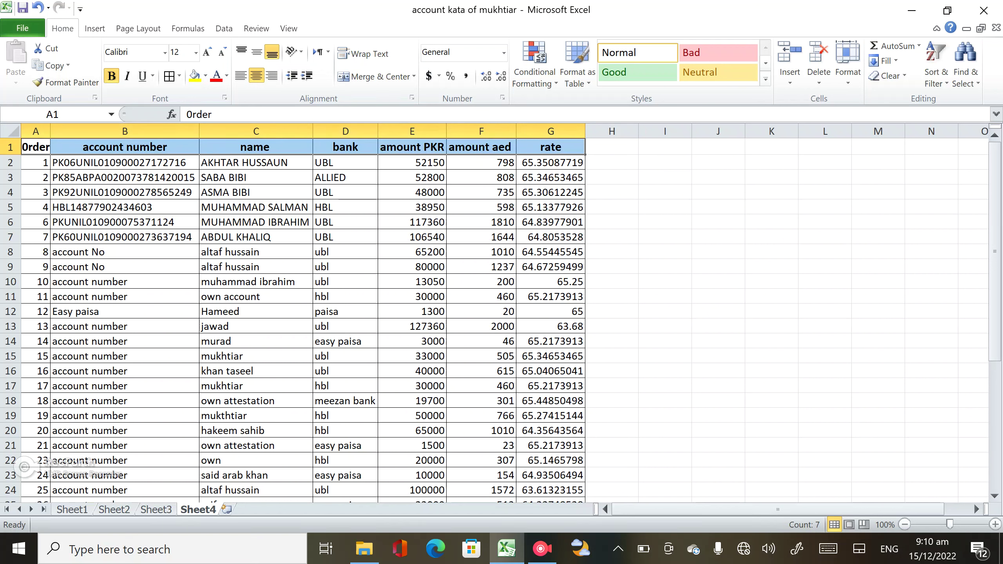
click(205, 76)
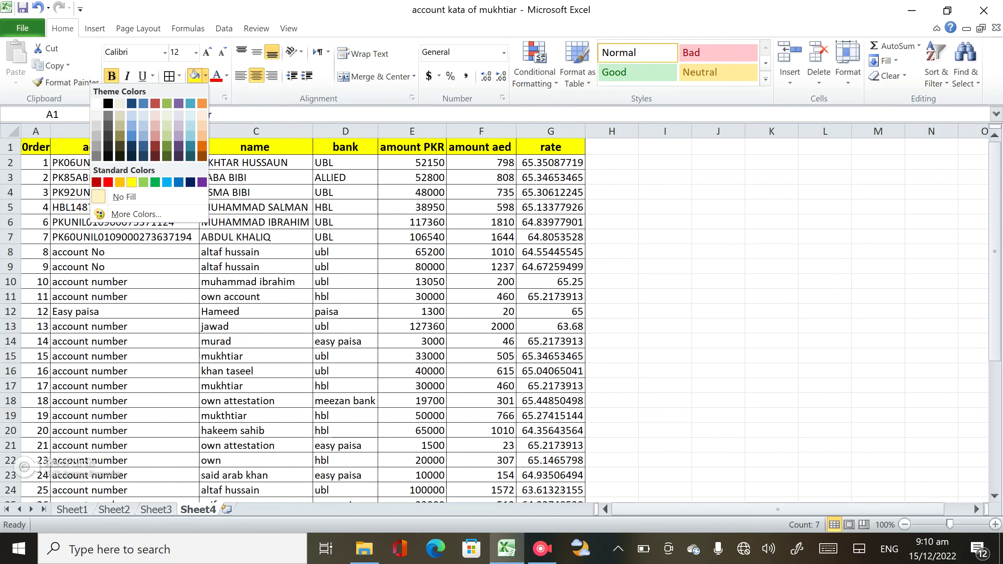
click(131, 182)
click(611, 177)
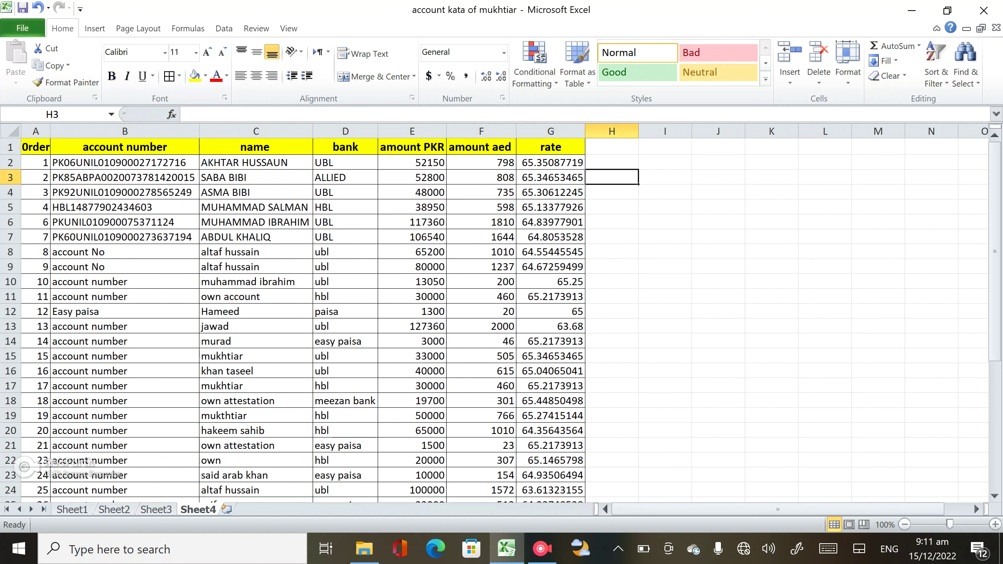
- Copy the formatted G1 rate header into H1 and retitle it 'actual rate'
click(550, 147)
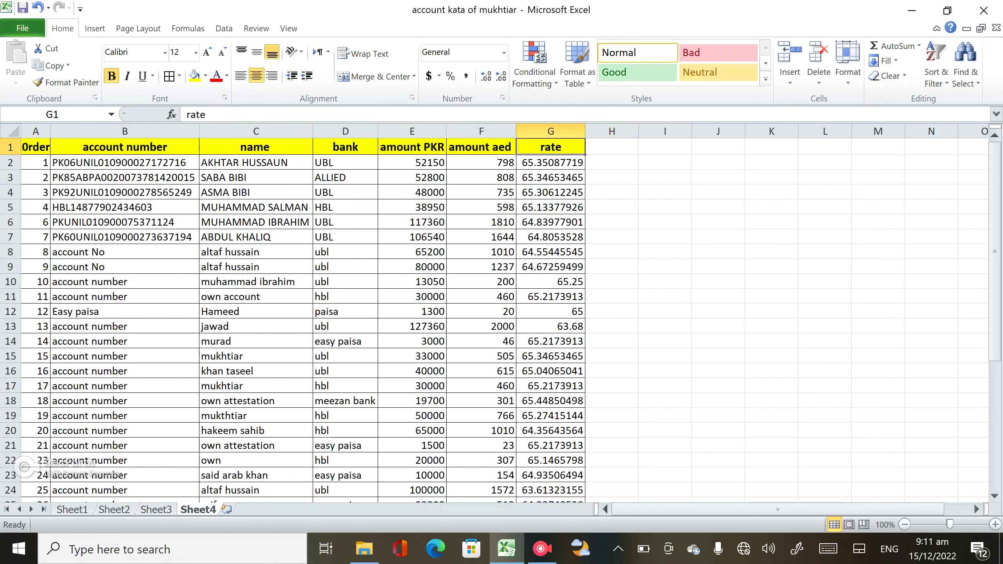
key(ctrl+c)
click(612, 147)
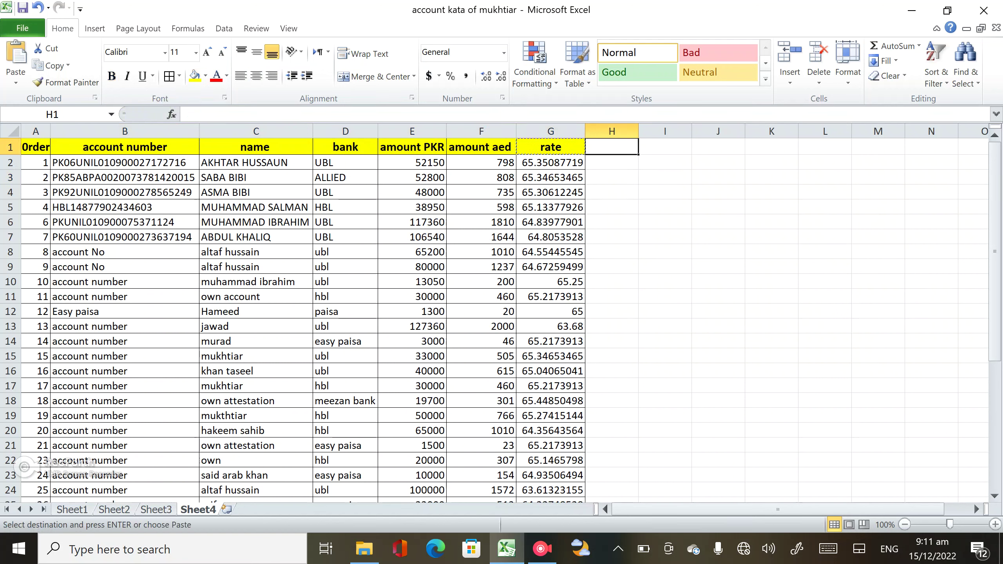
key(ctrl+v)
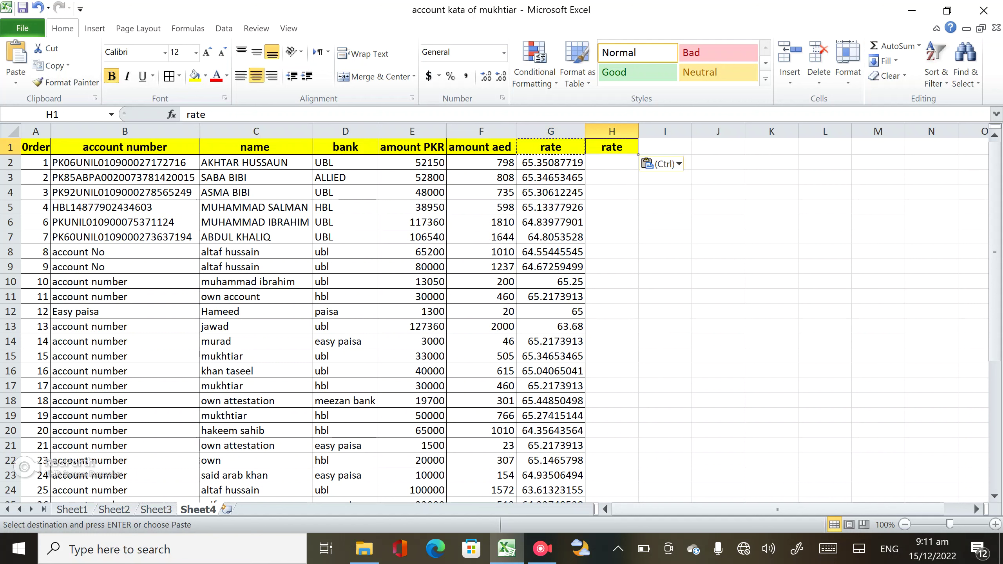
key(F2)
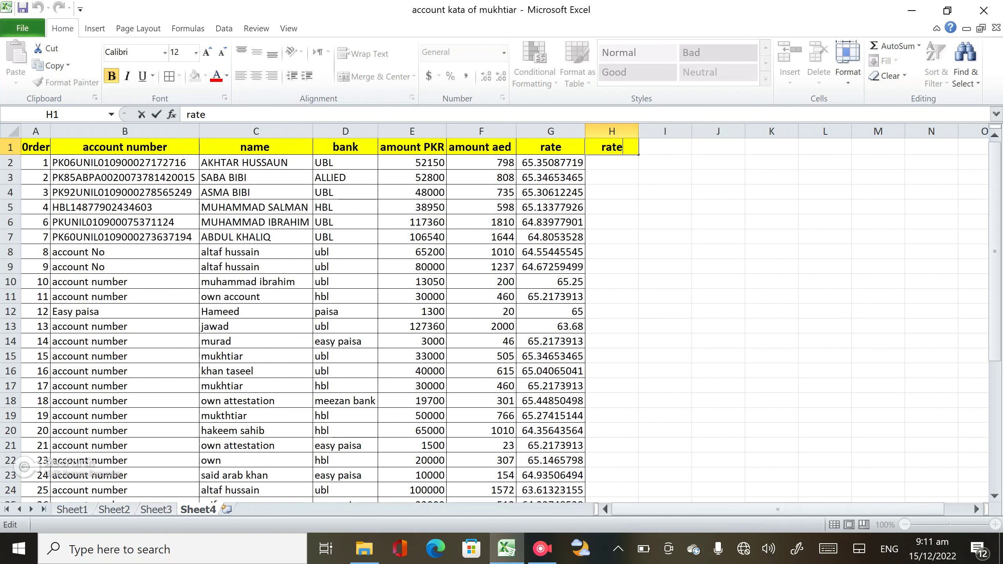
key(BackSpace)
key(BackSpace)
key(BackSpace)
key(BackSpace)
text(actual rat)
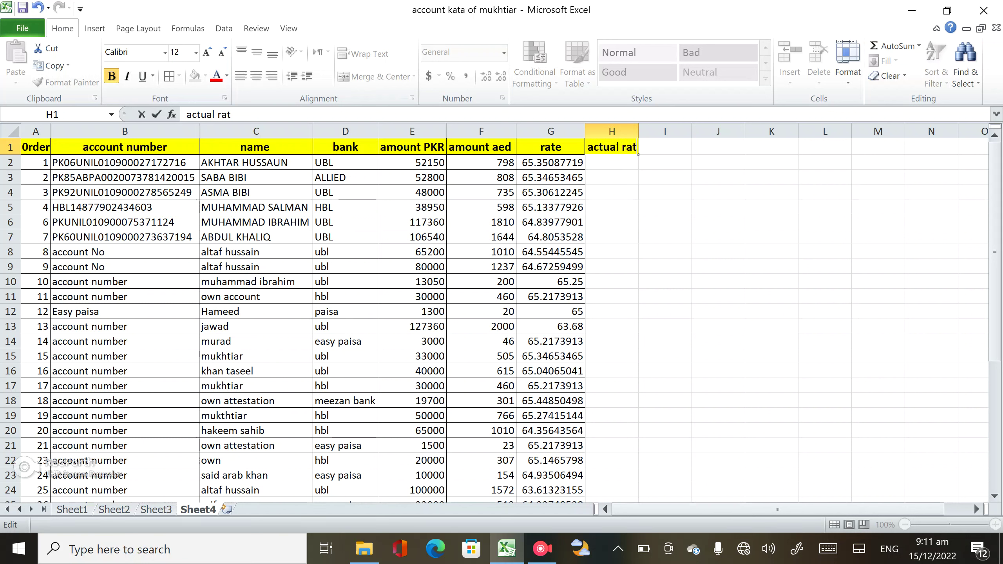
text(e)
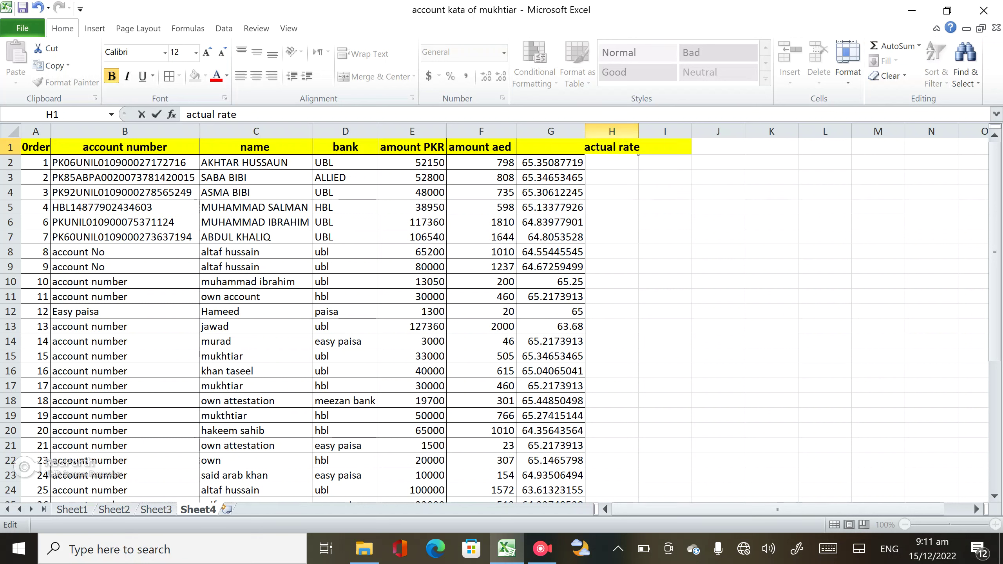
key(ctrl+Return)
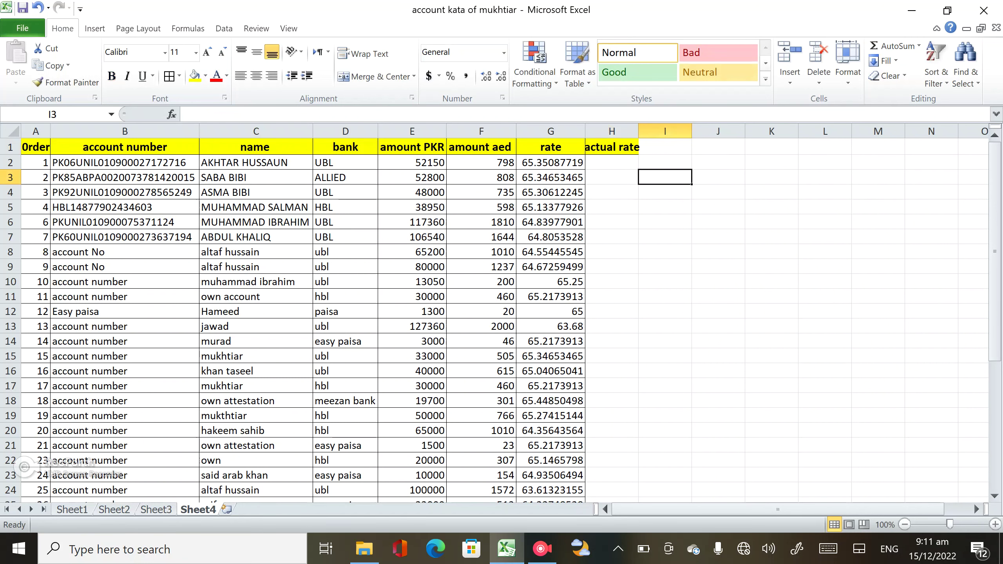
- AutoFit column H to the 'actual rate' header and select H2
key(Return)
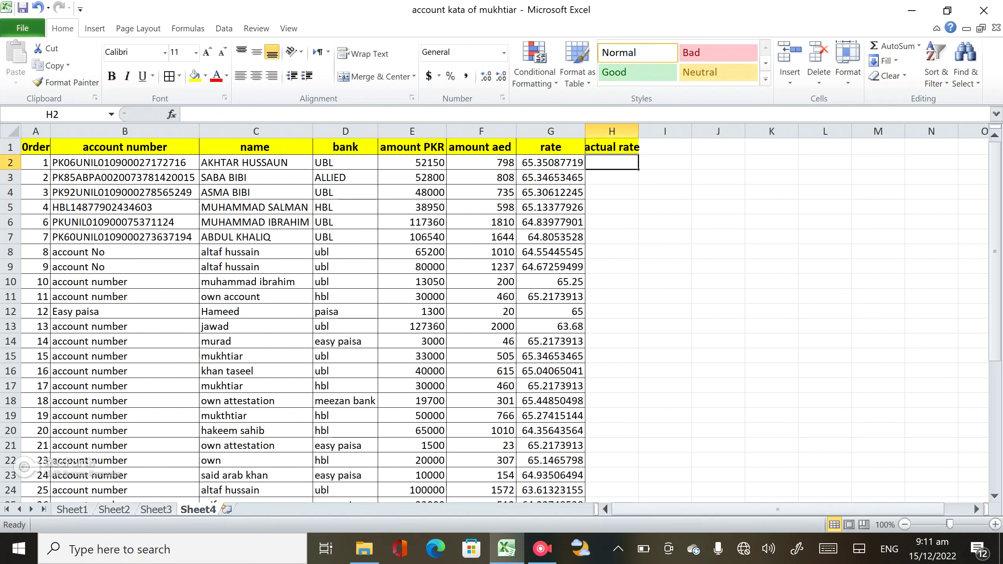
double_click(639, 131)
click(724, 192)
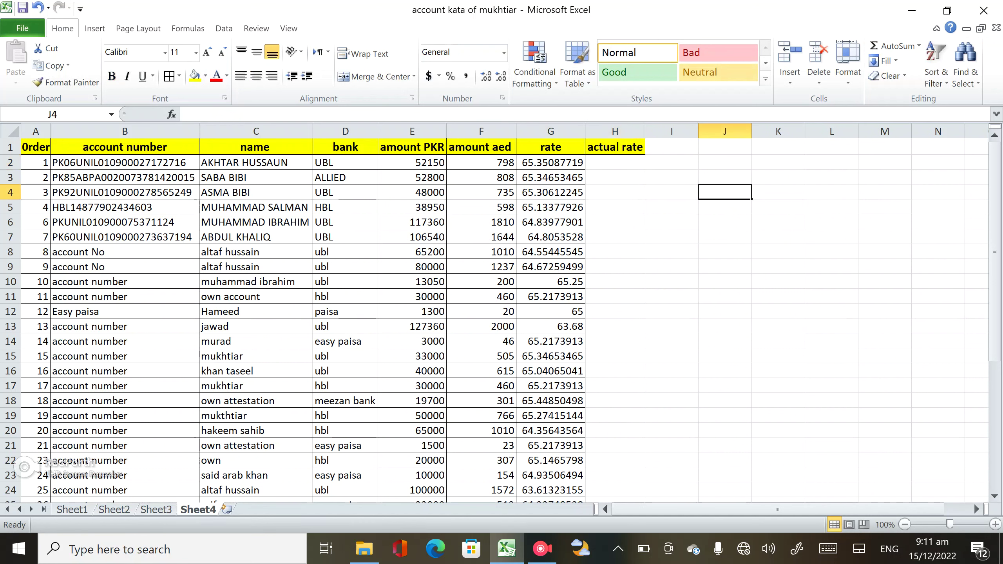
click(615, 162)
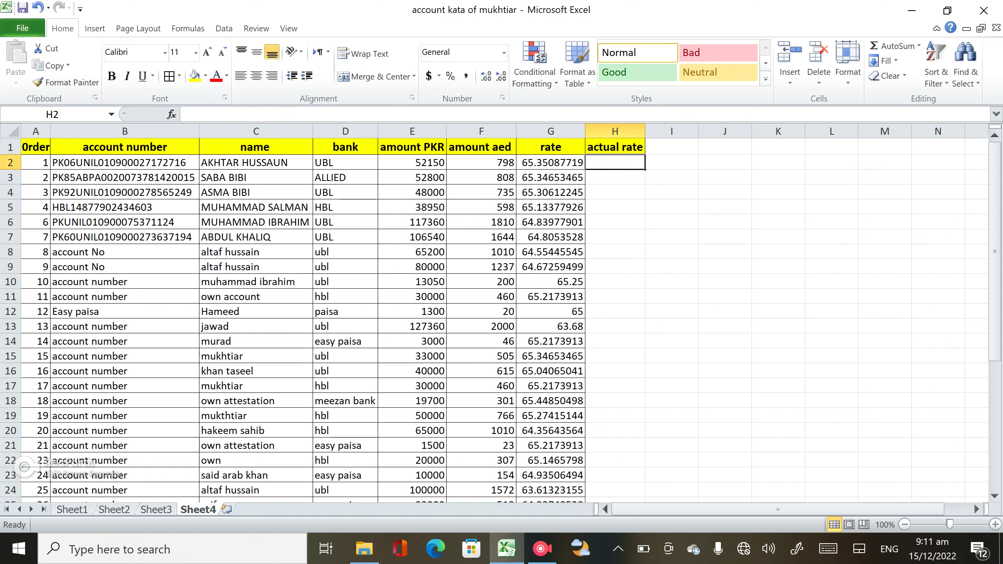
- Apply Comma Style to the rate column so rates show two decimals, like 65.35
click(551, 147)
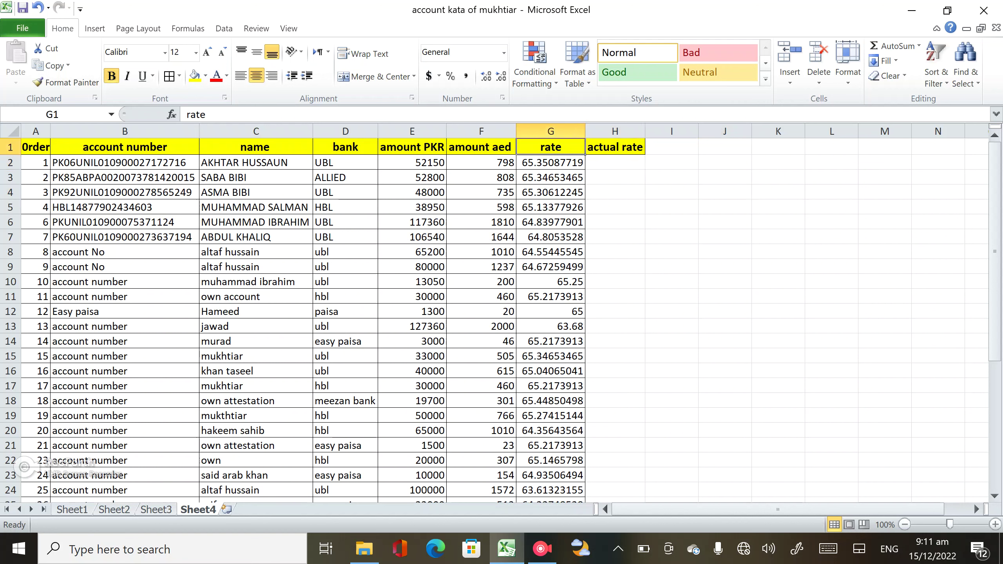
key(ctrl+shift+Down)
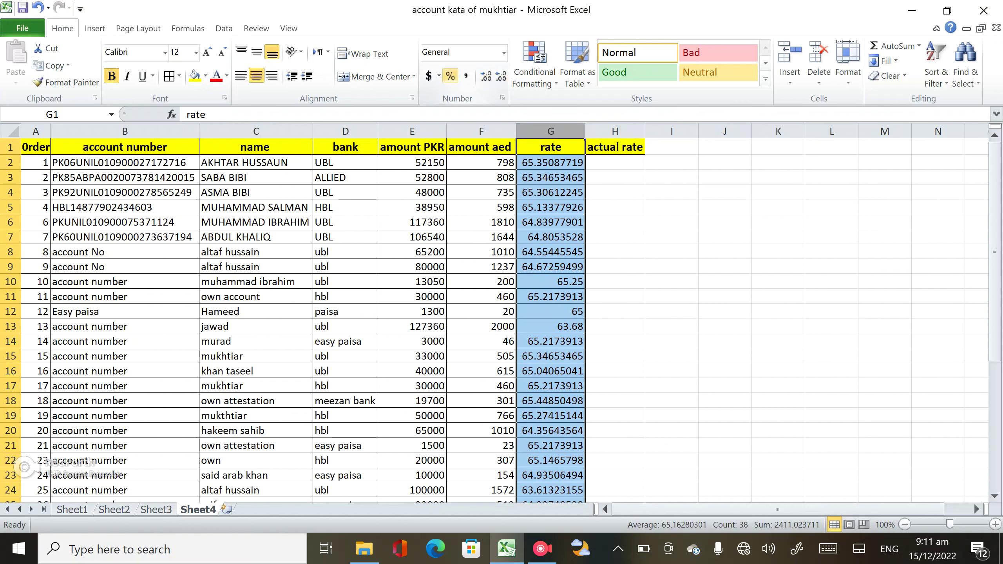
click(466, 76)
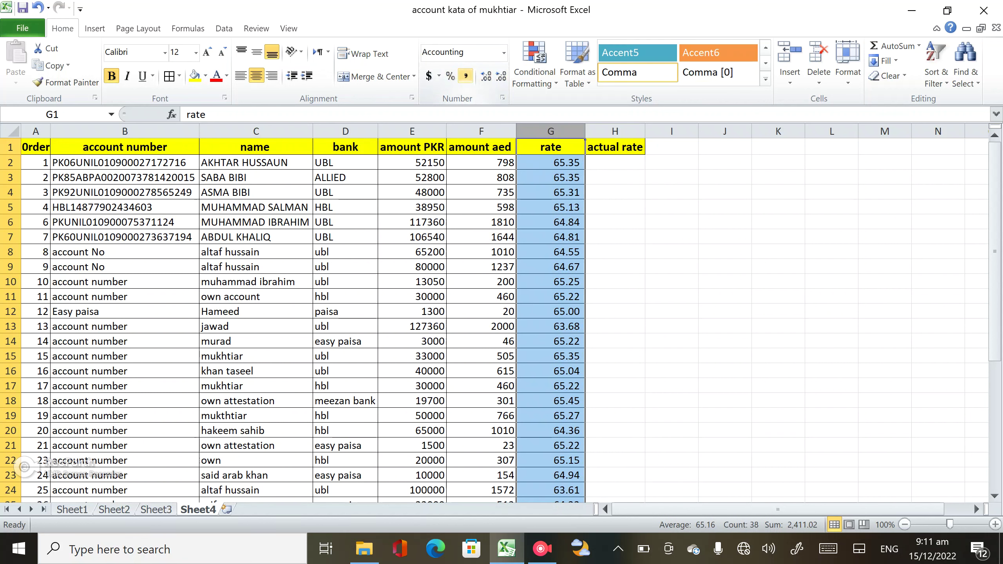
click(671, 192)
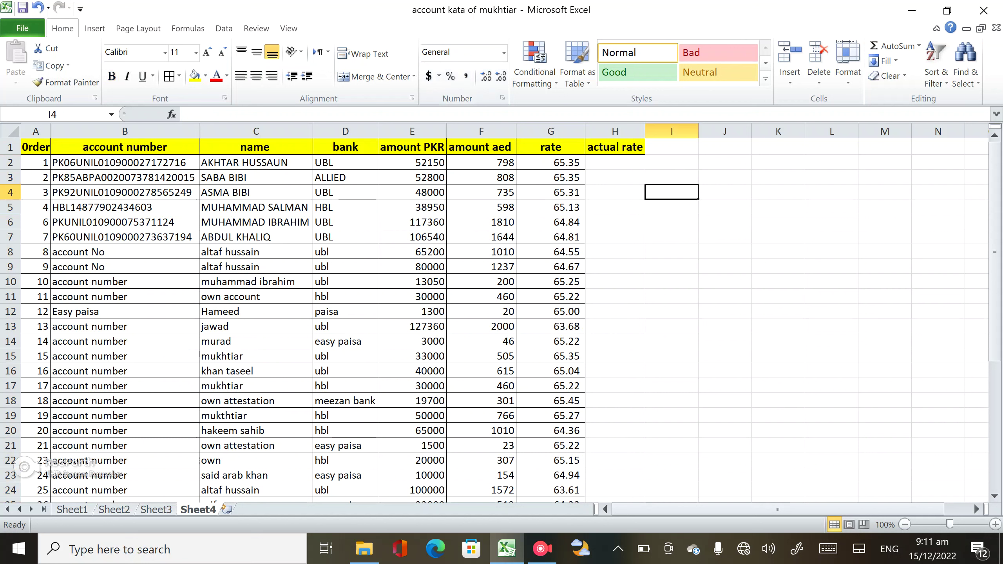
- Enter 65.25 as the first actual rate in H2
click(614, 163)
text(65.25)
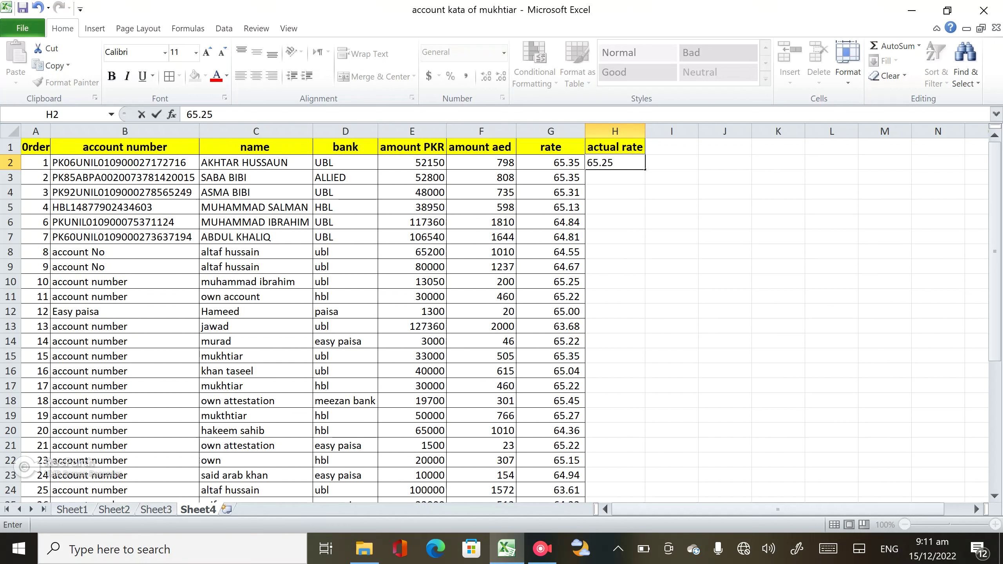
key(Return)
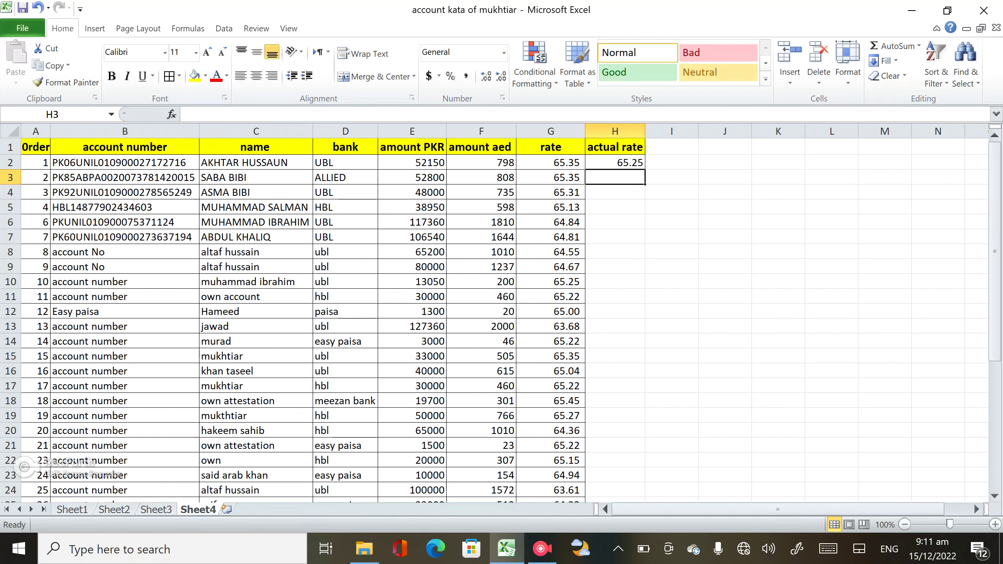
- Fill 65.25 from H2 down to H38, the total row, and check the filled column
click(615, 162)
mouse_move(645, 170)
mouse_down()
mouse_move(645, 498)
mouse_move(645, 434)
mouse_up()
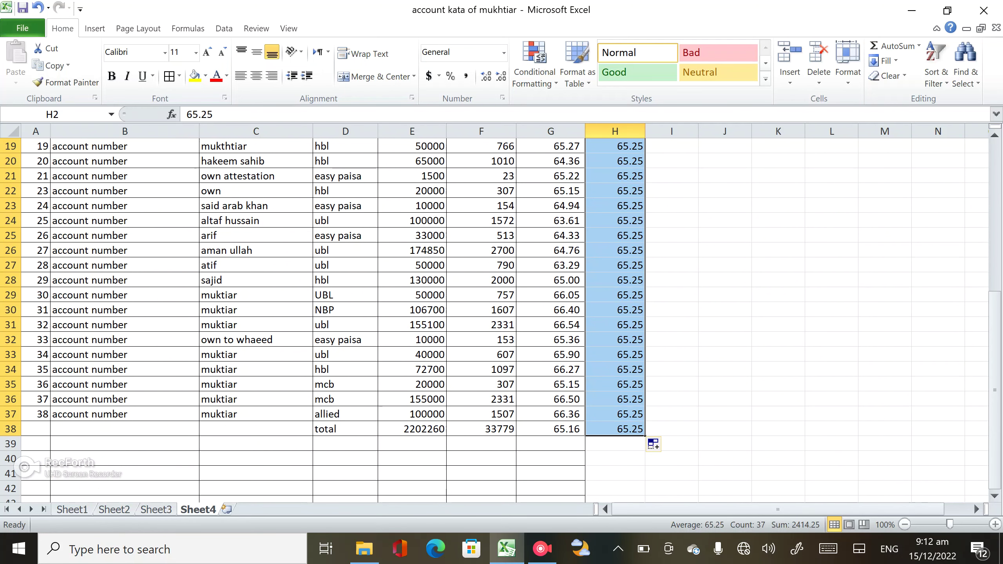
scroll(645, 434, up, 1)
scroll(645, 435, up, 1)
key(ctrl+z)
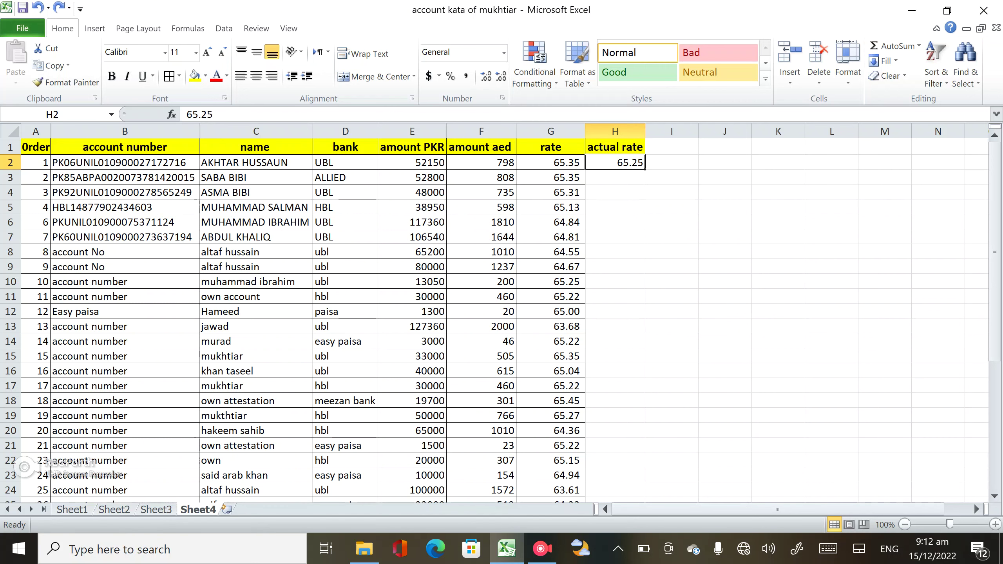
key(ctrl+y)
scroll(501, 316, down, 5)
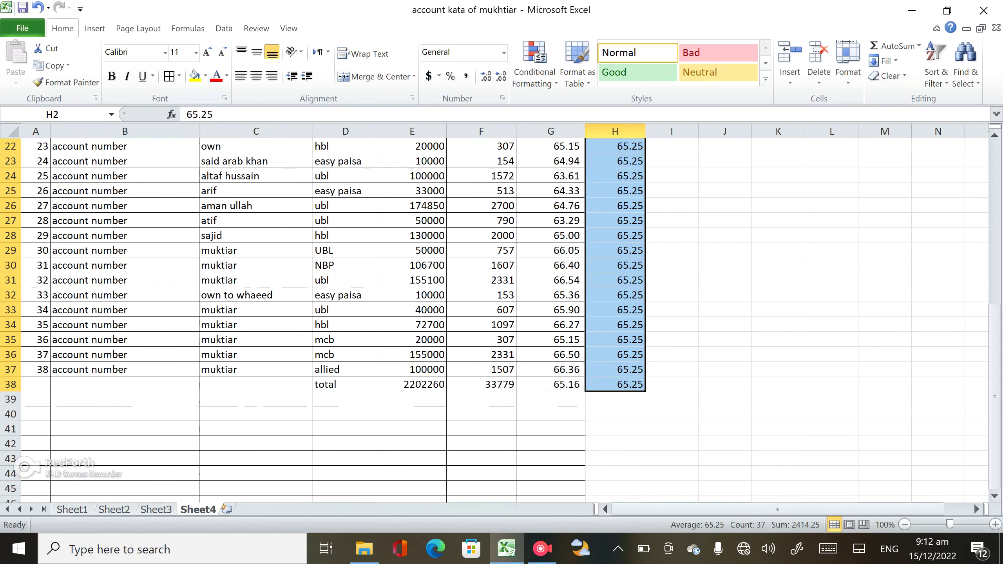
scroll(502, 316, down, 1)
scroll(501, 316, up, 2)
scroll(502, 316, up, 6)
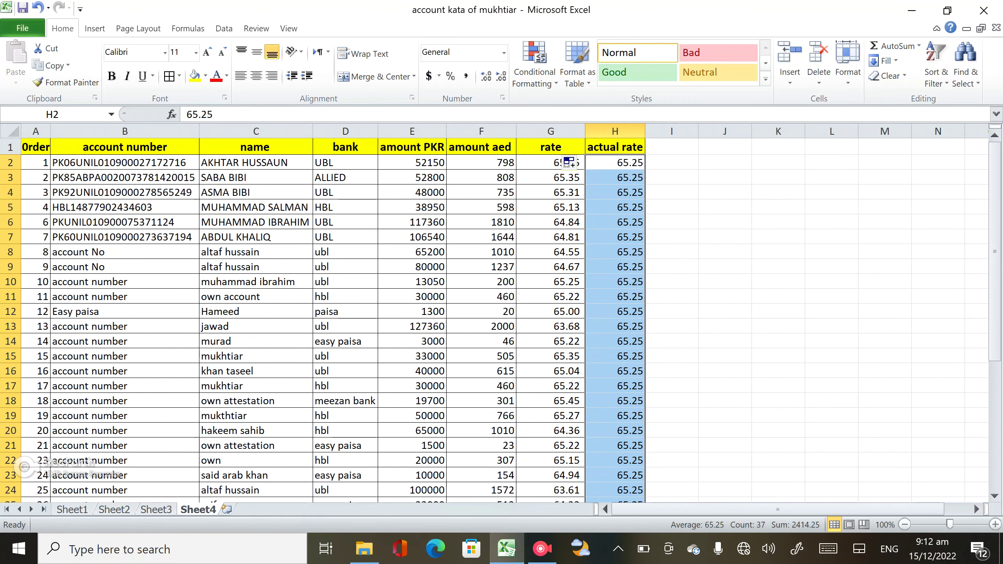
click(725, 237)
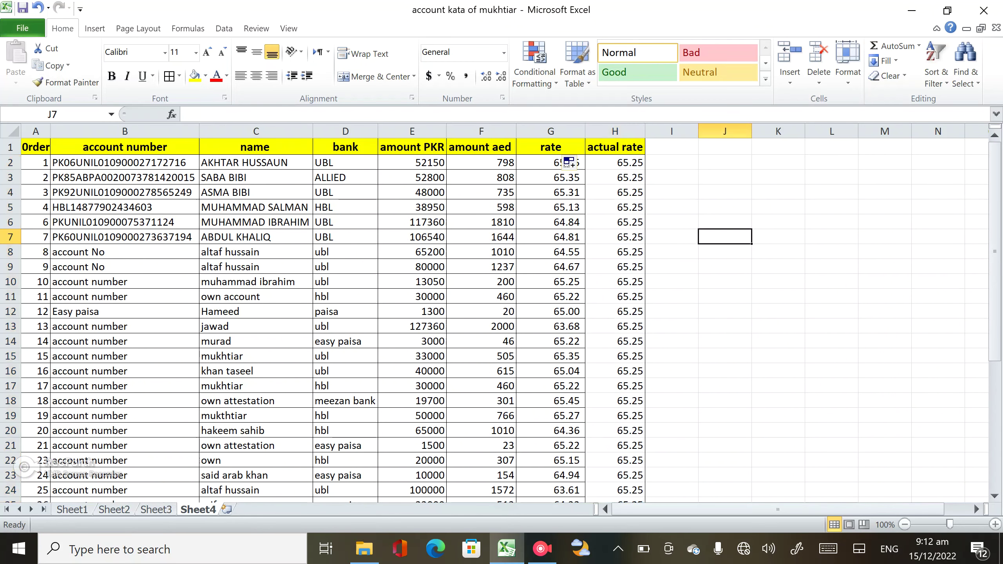
scroll(725, 238, down, 3)
scroll(724, 237, down, 2)
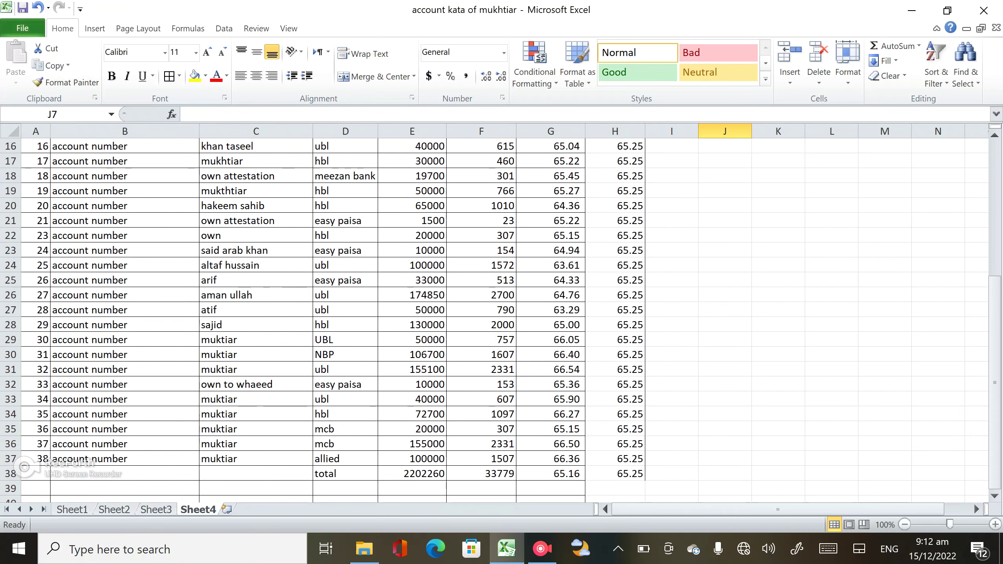
scroll(568, 162, down, 1)
scroll(569, 162, up, 4)
scroll(568, 162, up, 2)
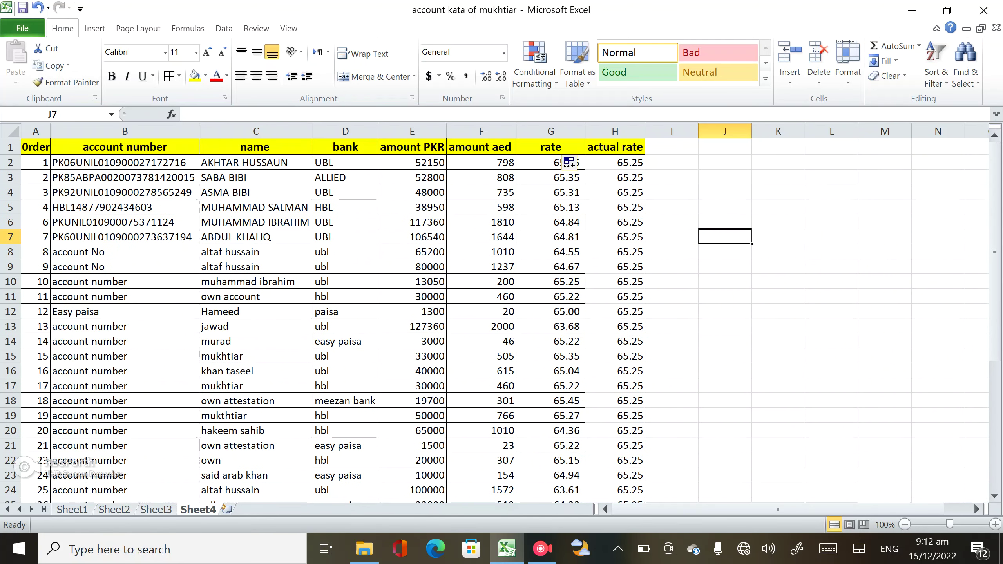
click(412, 147)
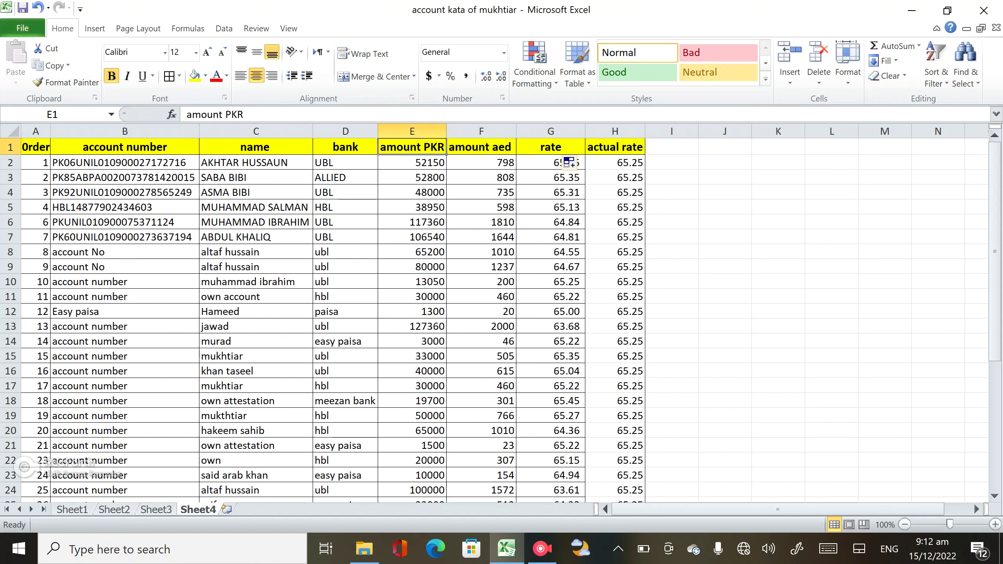
key(ctrl+shift+Down)
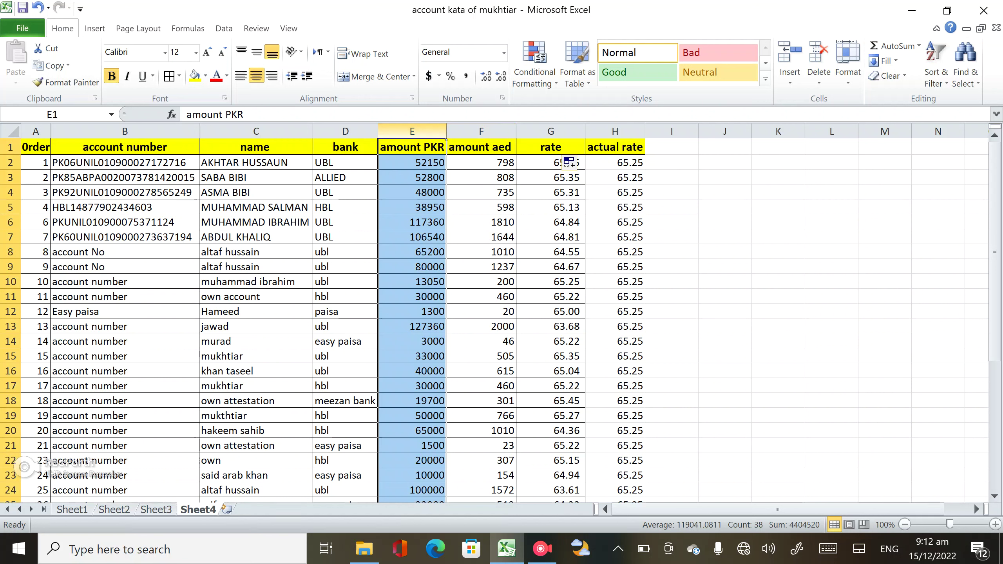
drag(412, 132, 585, 131)
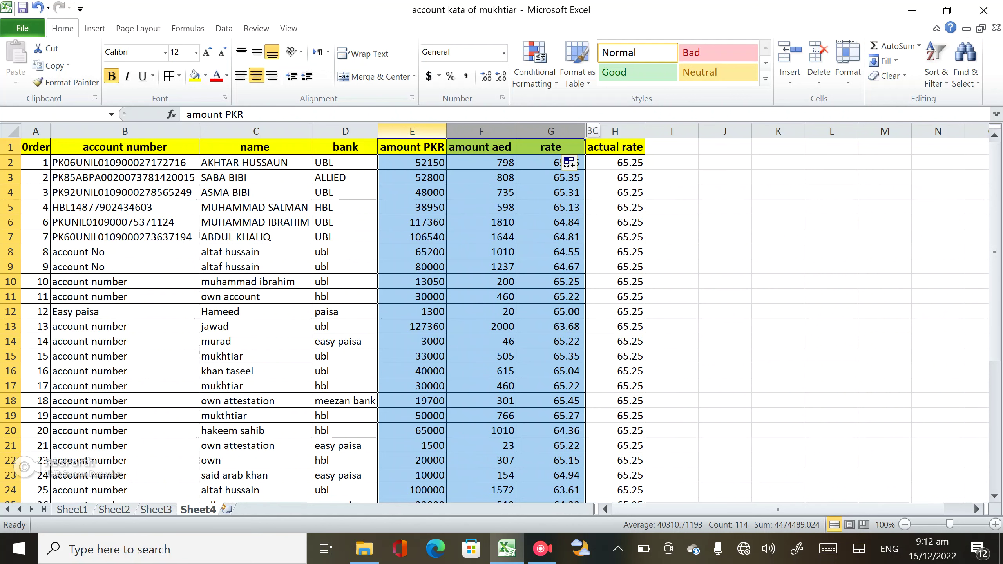
drag(585, 131, 615, 132)
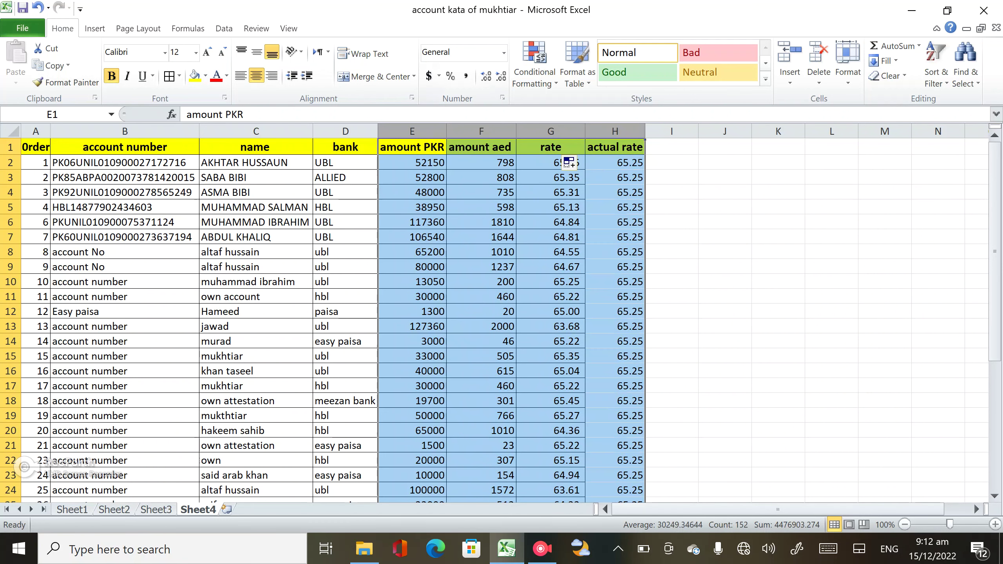
click(466, 76)
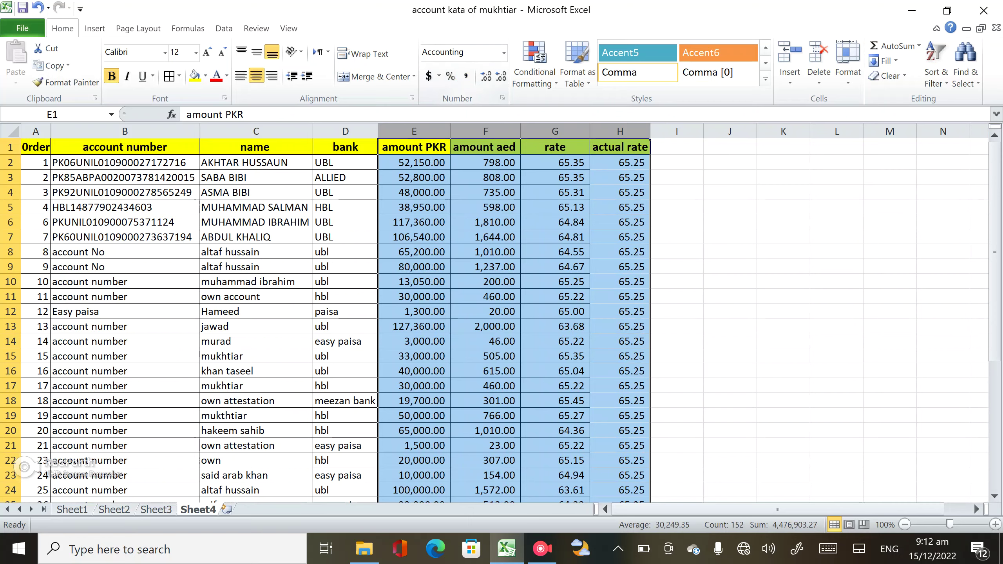
click(731, 222)
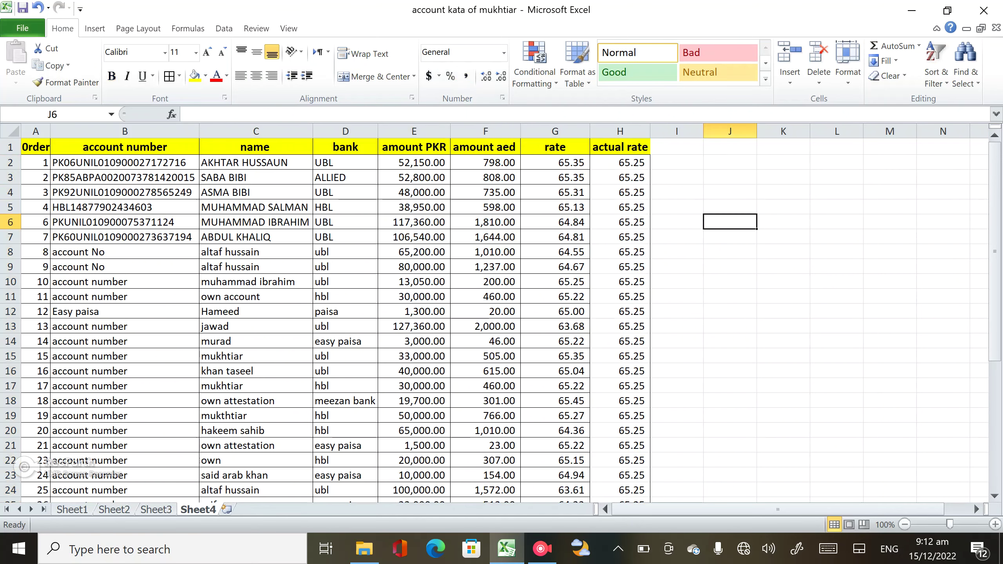
scroll(502, 317, down, 1)
scroll(502, 316, down, 1)
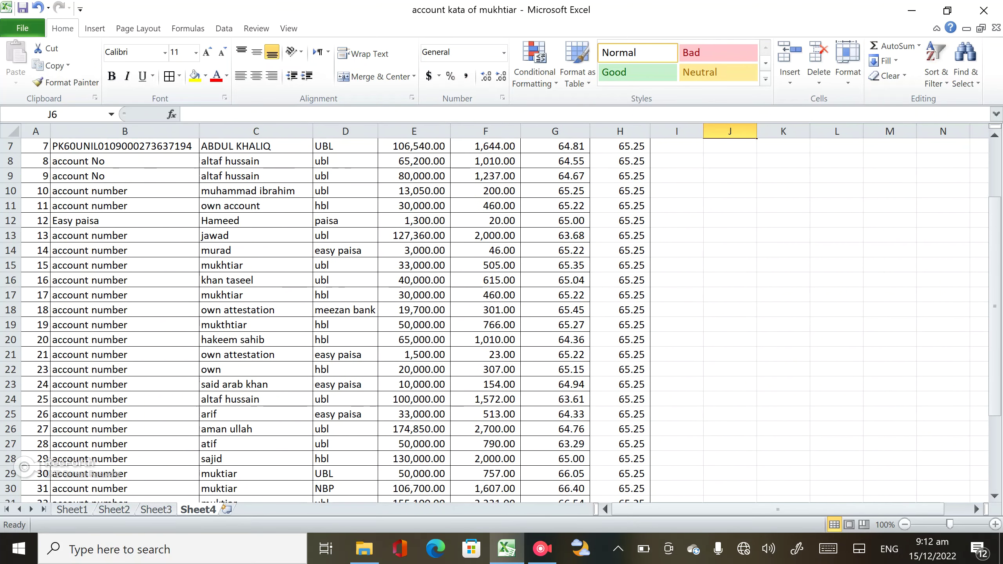
scroll(502, 316, up, 2)
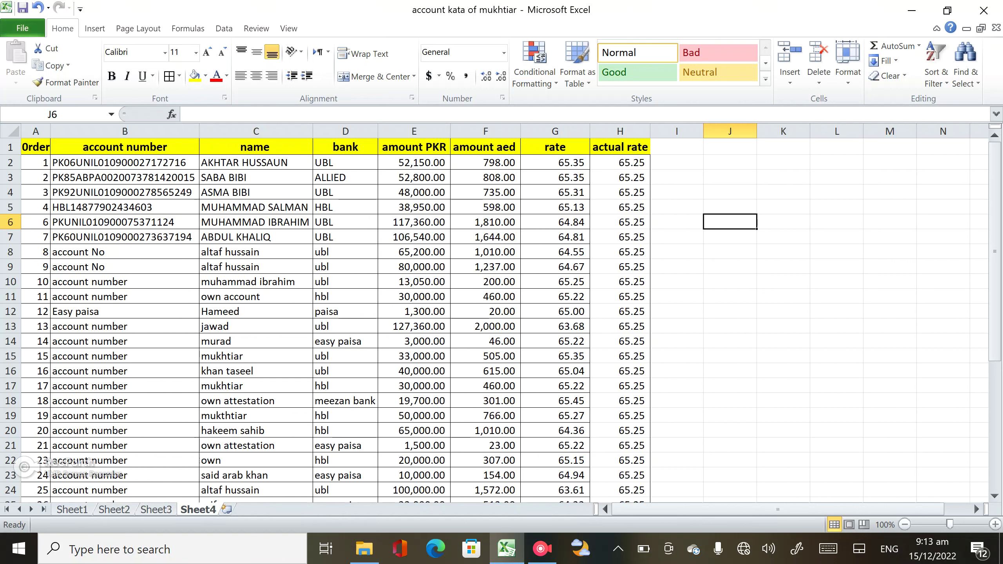
click(677, 147)
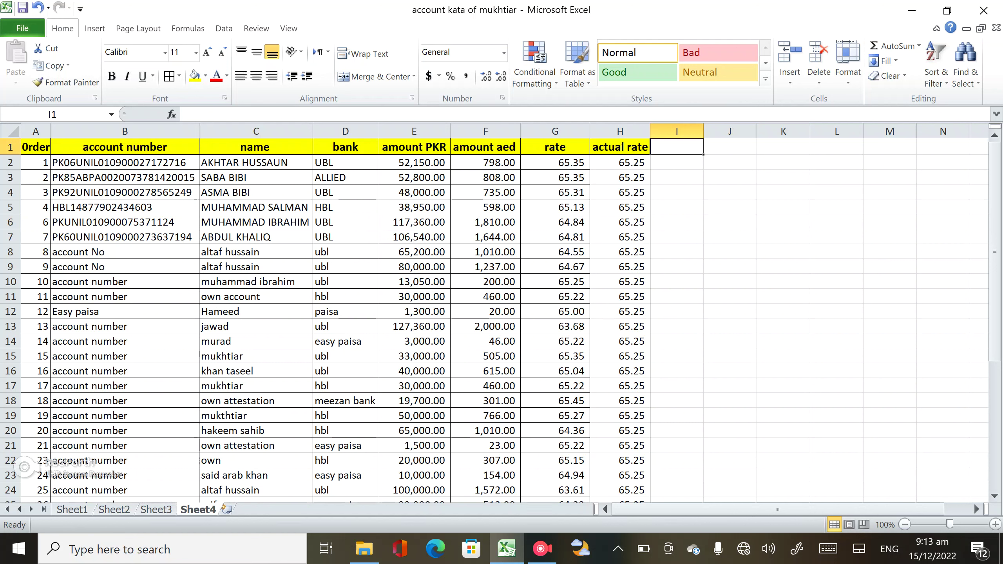
- Enter the 'aed actual amount' heading in I1 and AutoFit column I
text(a)
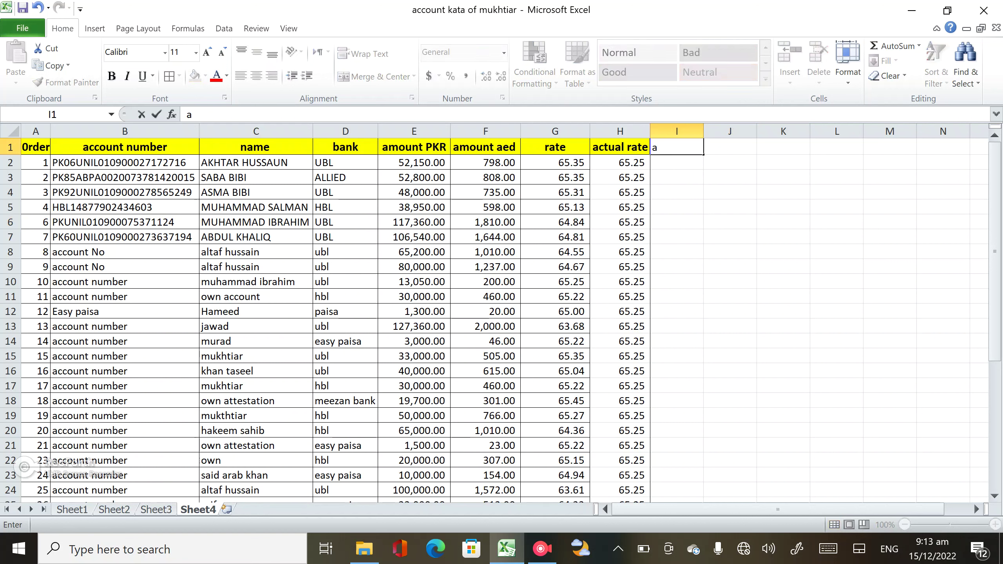
text(ctu)
key(BackSpace)
key(BackSpace)
key(BackSpace)
key(BackSpace)
text(aed)
text(actual)
text( amount)
key(Return)
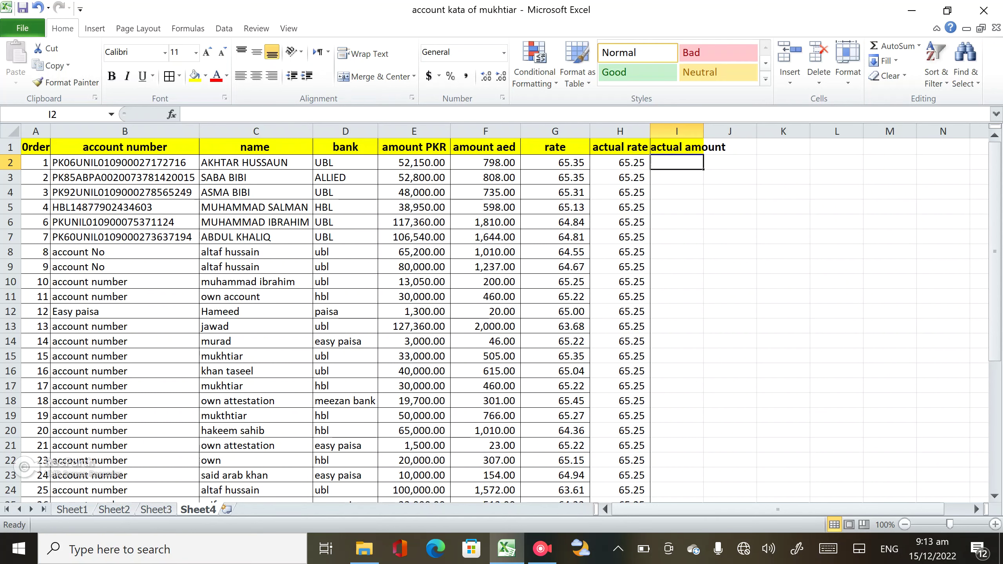
key(alt+h)
key(o)
key(i)
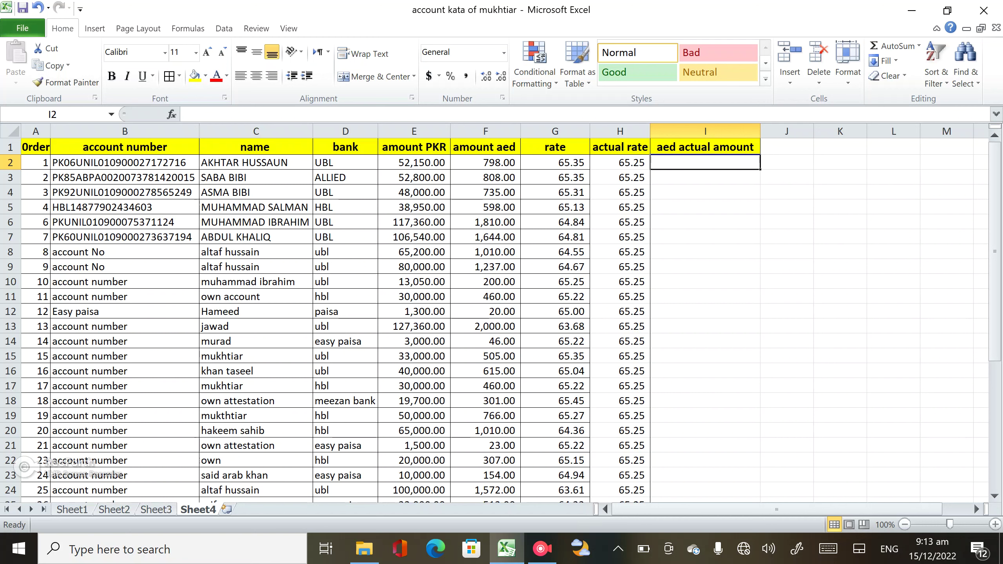
- Enter =E2/H2 in I2, giving 799.2337165
text(=)
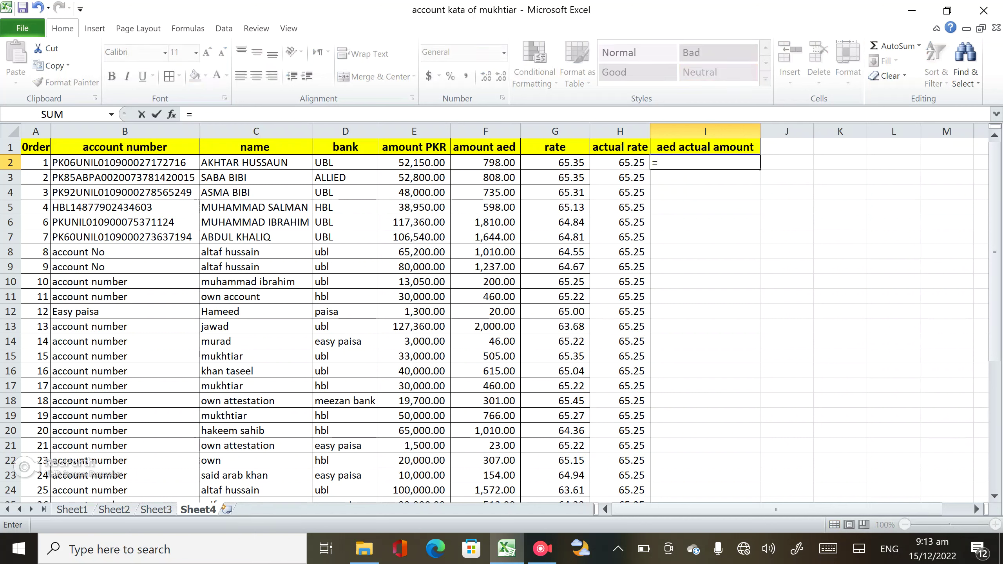
key(Left)
key(Left)
key(Left)
key(Left)
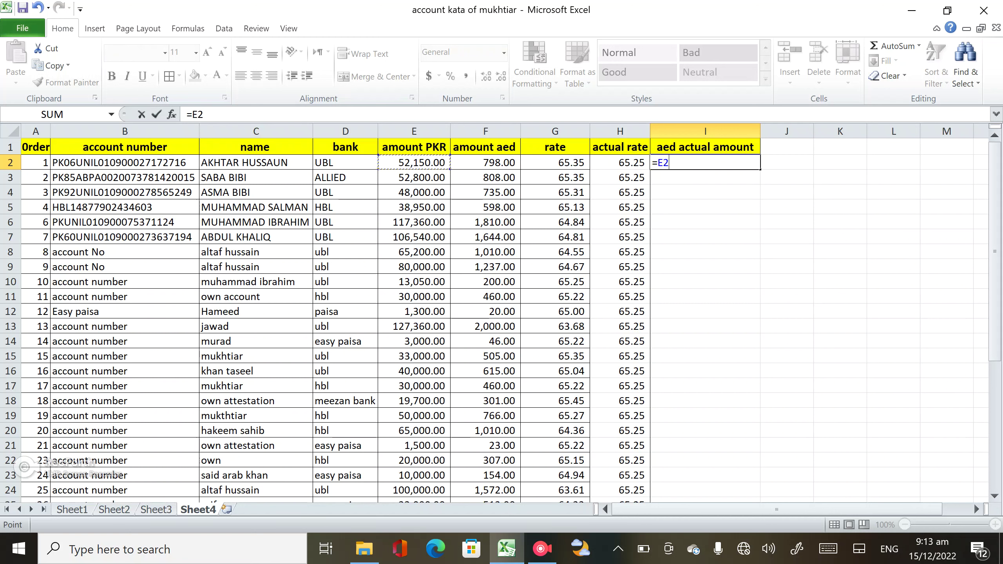
text(/)
key(Left)
key(Left)
key(Left)
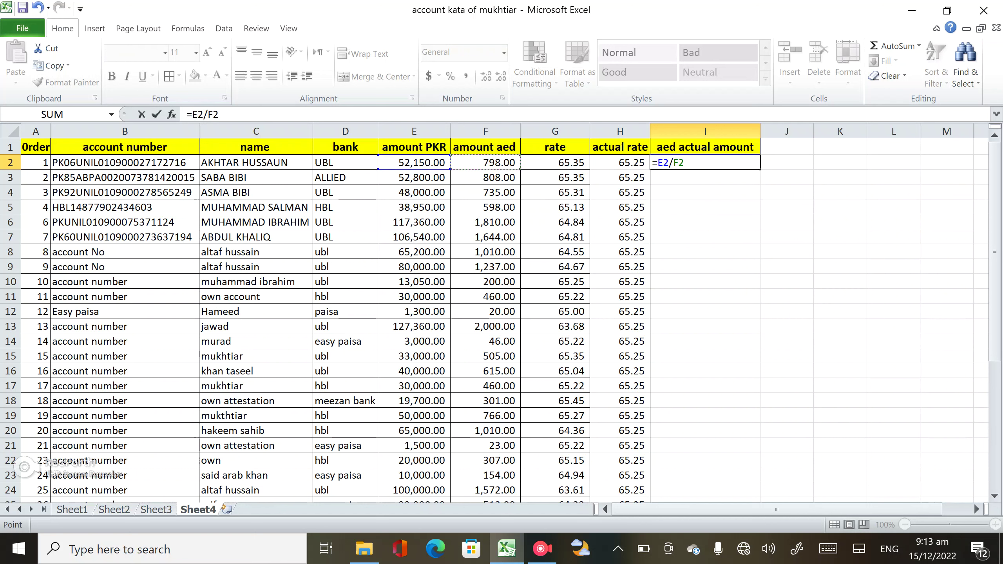
key(Right)
key(Right)
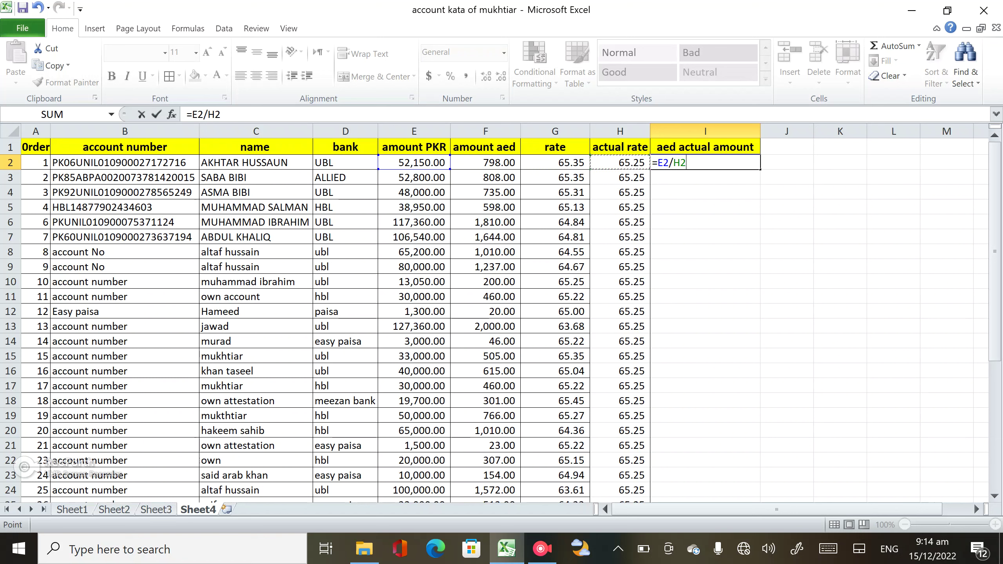
key(Return)
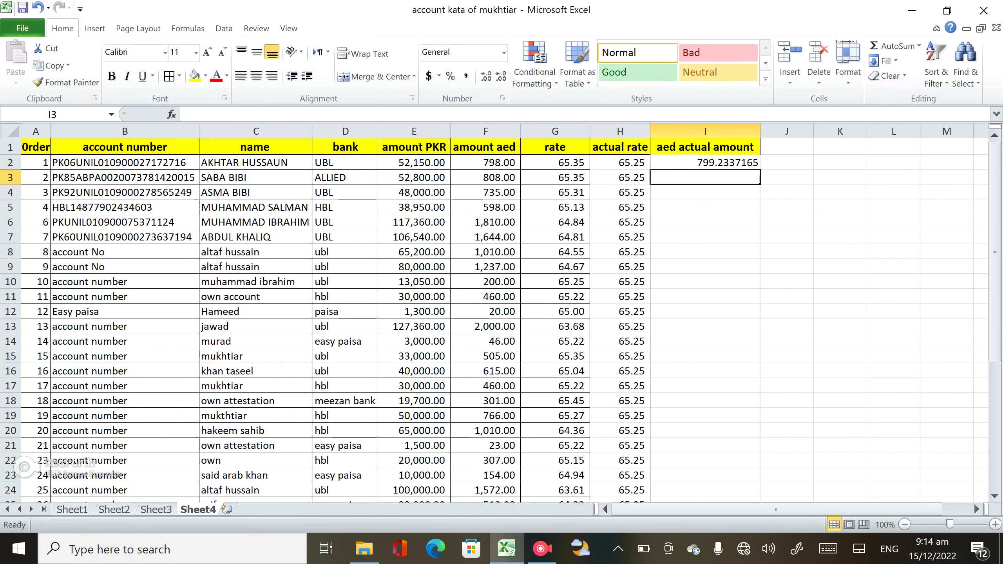
- Apply Comma Style to column I for two decimals with thousands separators
click(706, 163)
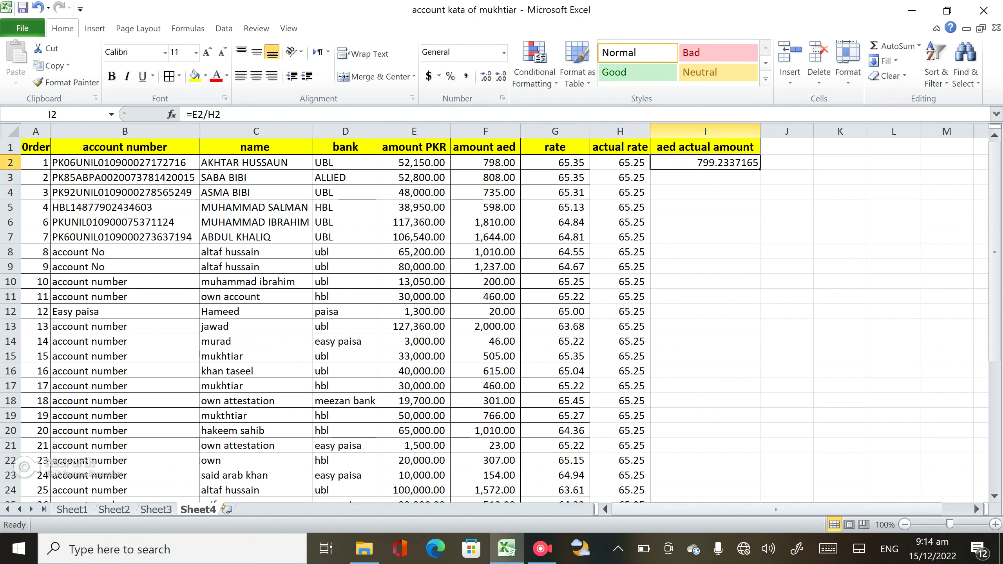
click(705, 131)
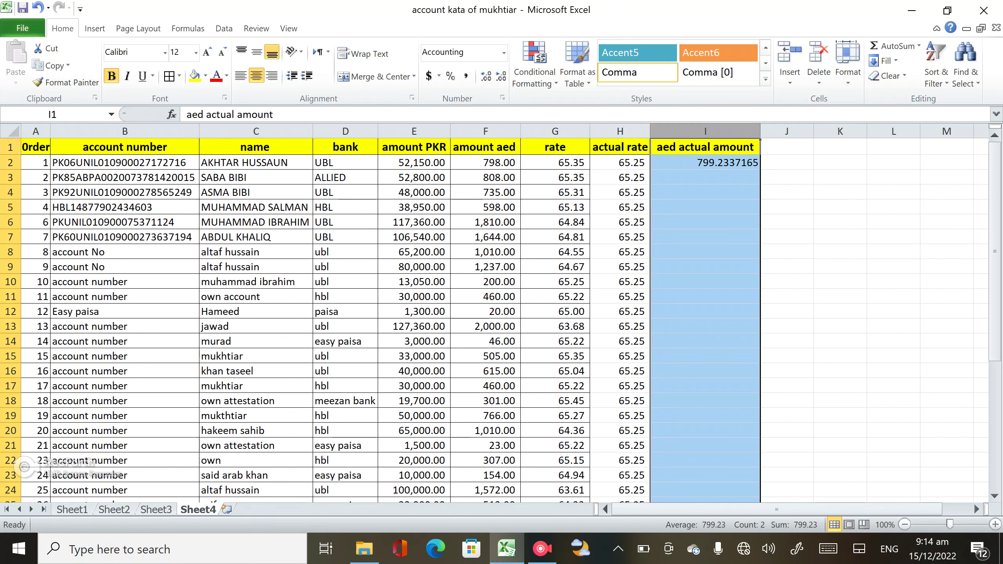
click(466, 76)
- Fill the I2 formula down to row 38, totalling 33,751.11
click(706, 162)
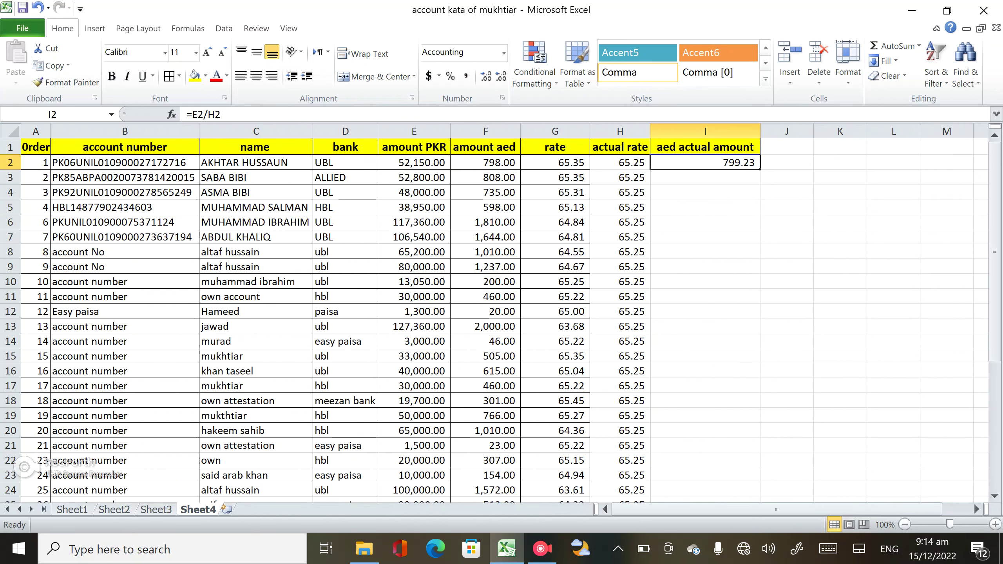
double_click(759, 169)
scroll(759, 169, down, 2)
scroll(760, 169, down, 2)
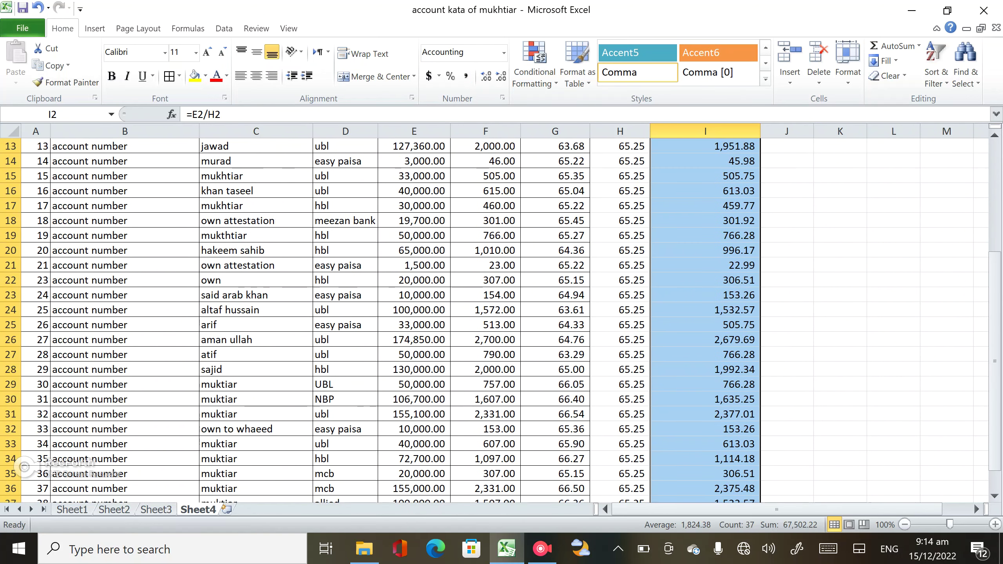
scroll(840, 280, down, 1)
scroll(840, 280, down, 1)
click(840, 280)
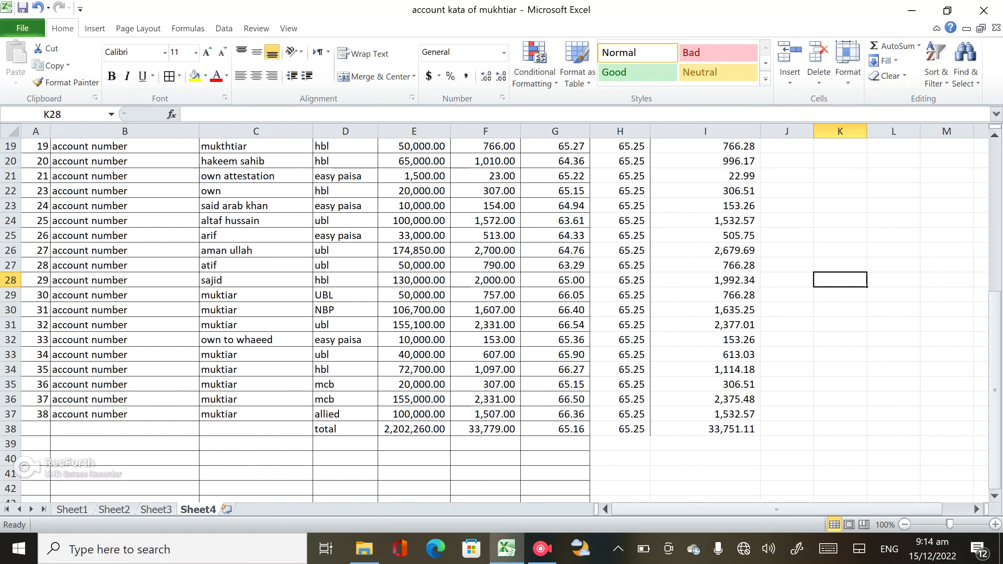
scroll(634, 162, up, 3)
scroll(634, 162, up, 2)
scroll(634, 162, up, 1)
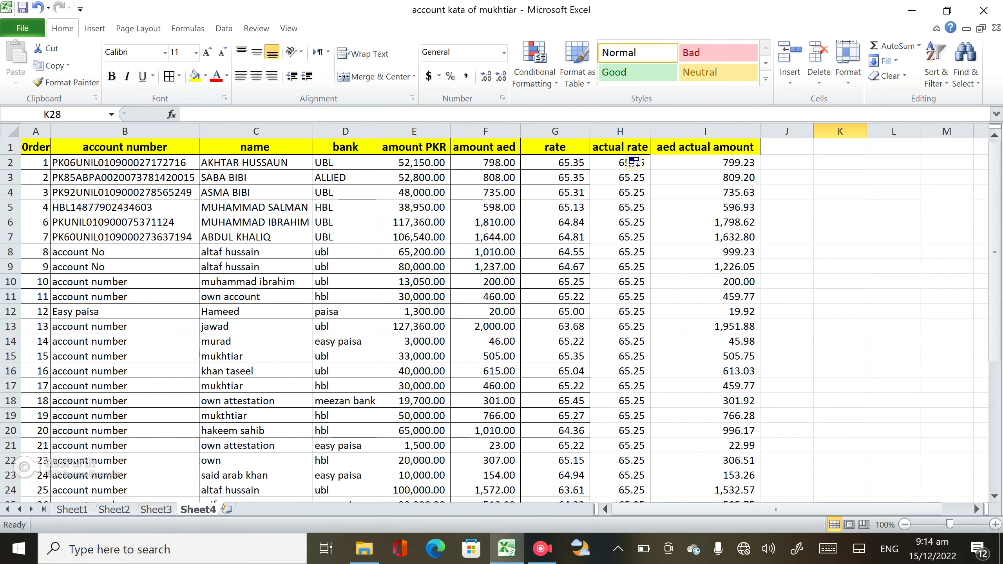
click(894, 192)
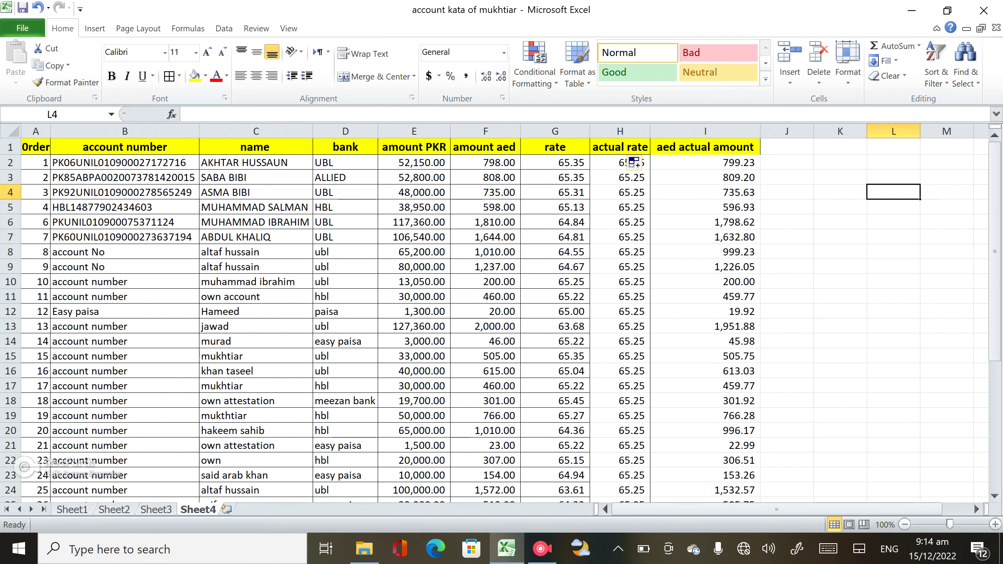
- Select the entire rate column G and bring up its right-click menu
click(787, 147)
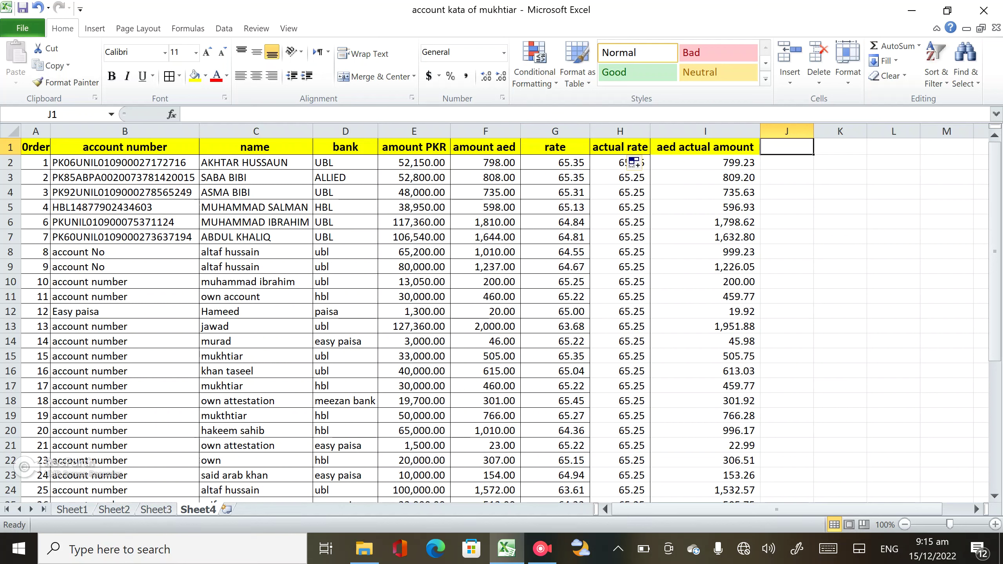
click(555, 131)
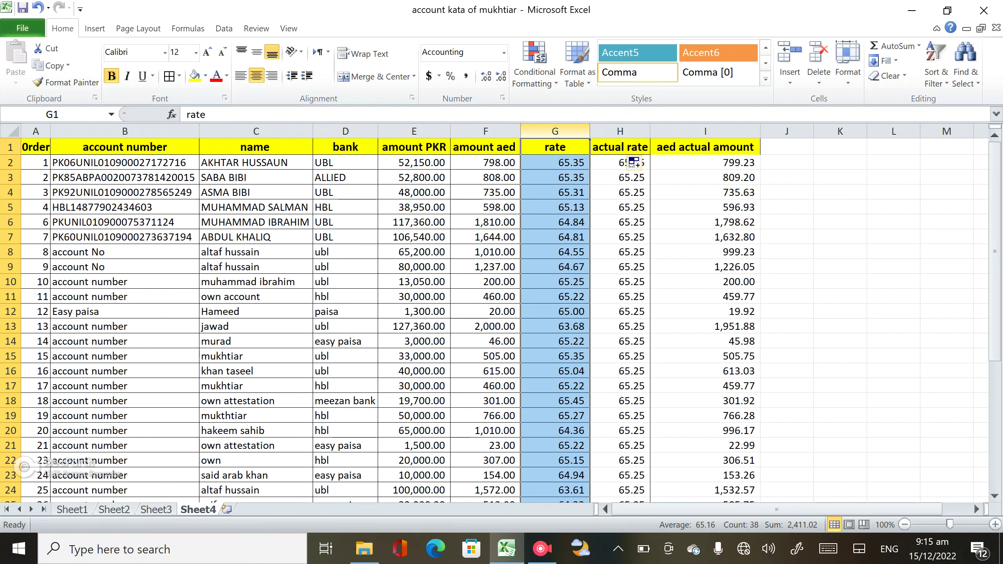
right_click(547, 132)
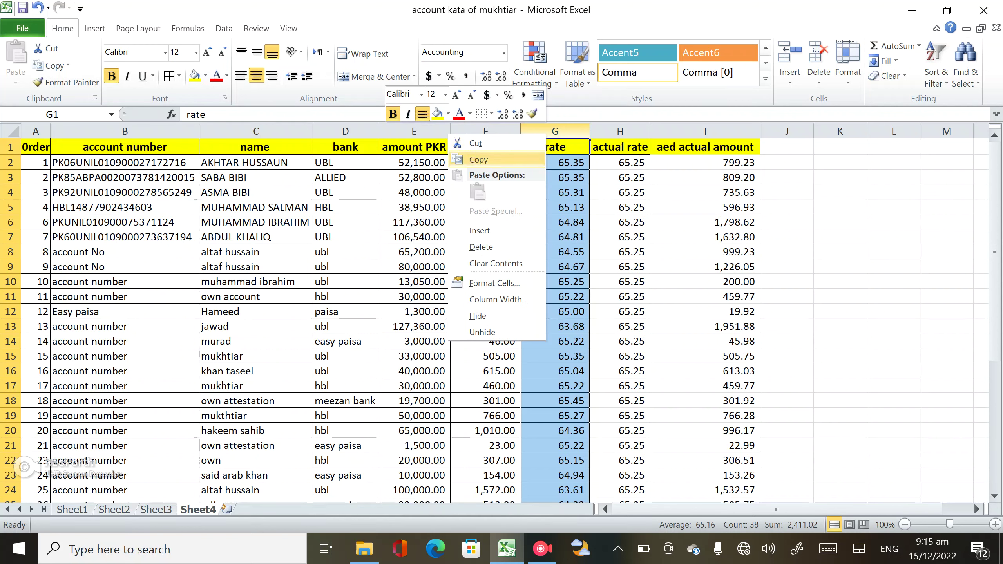
click(476, 143)
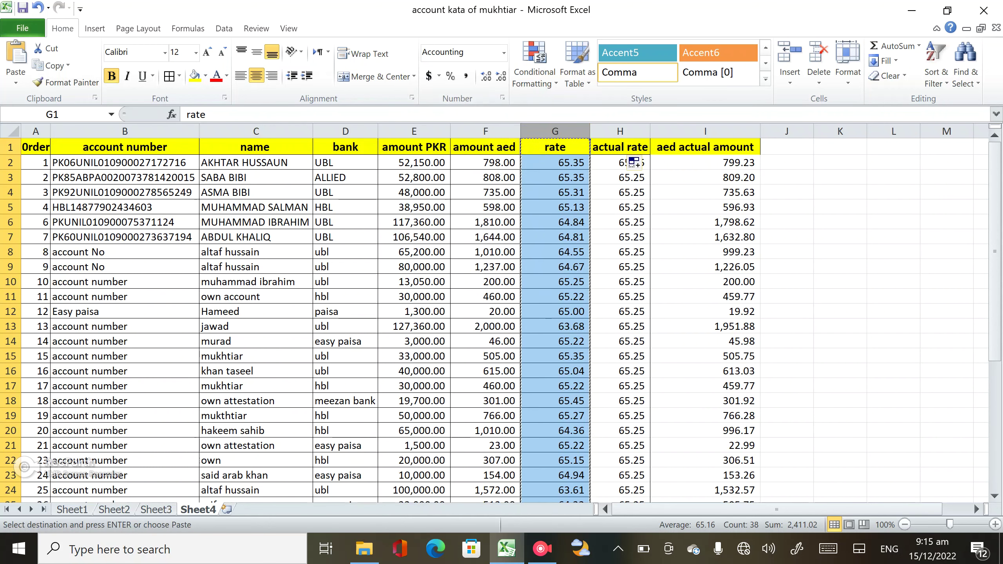
click(485, 132)
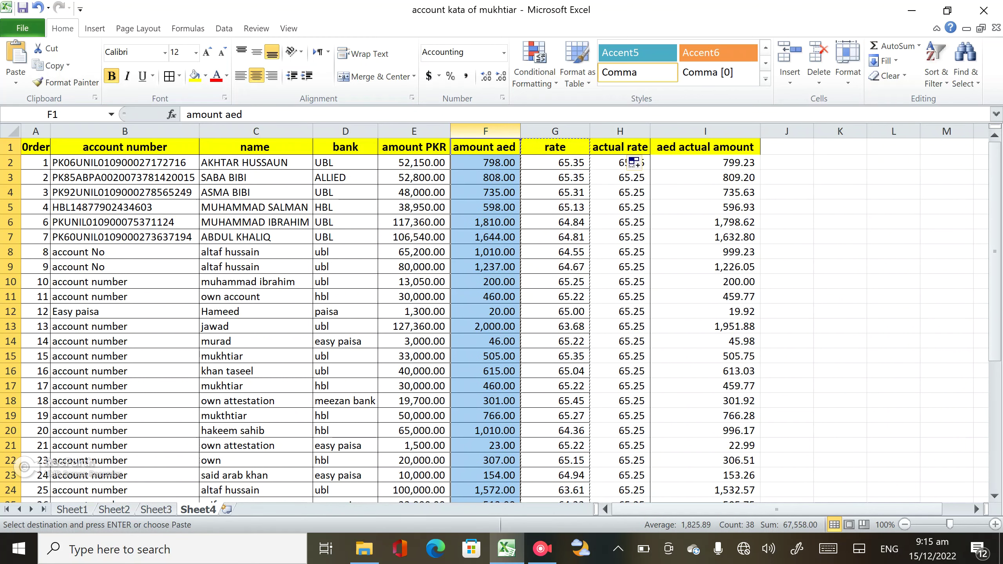
key(shift+F10)
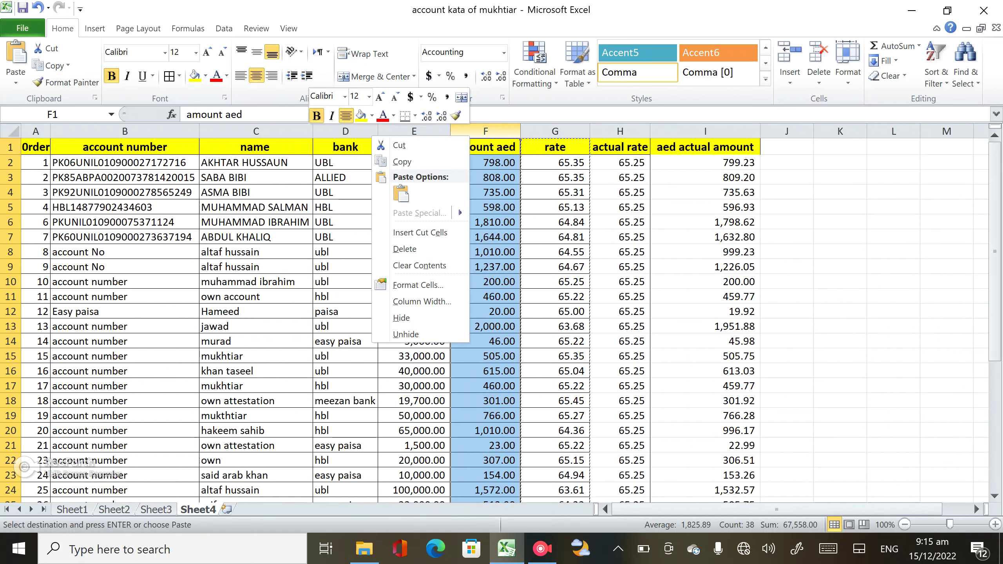
key(Down)
key(Down)
key(Down)
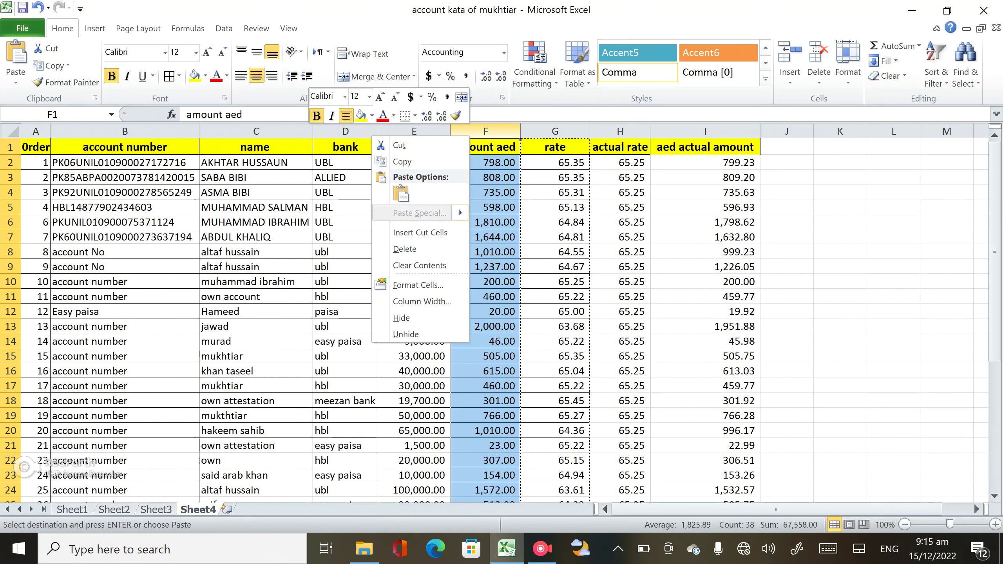
key(Down)
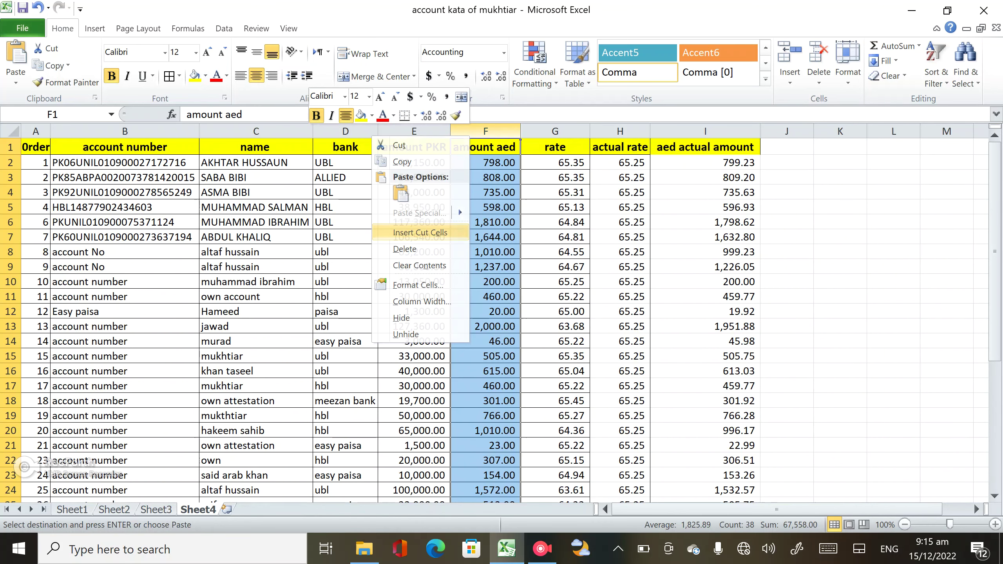
key(Return)
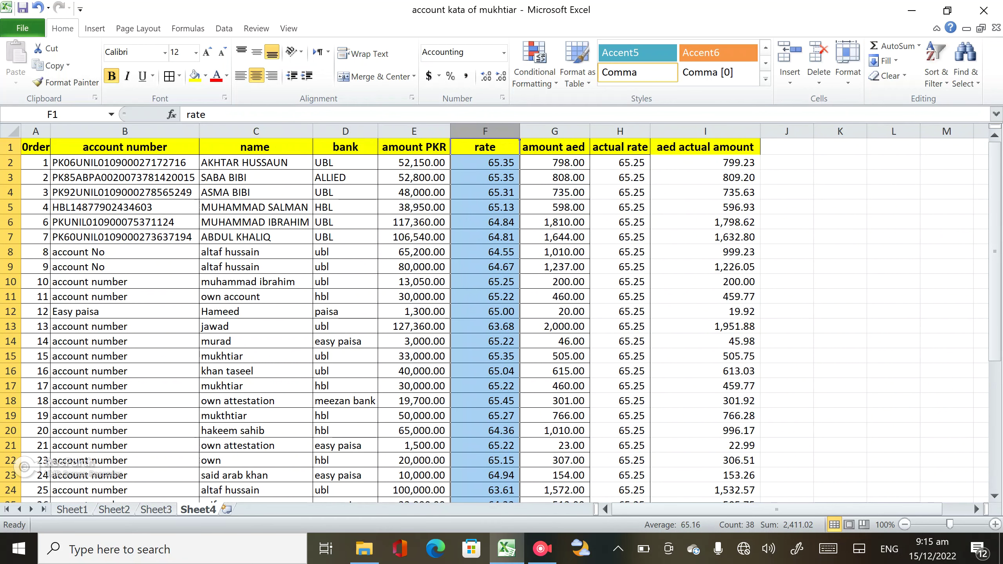
click(787, 207)
scroll(787, 207, down, 1)
scroll(506, 316, up, 1)
click(787, 146)
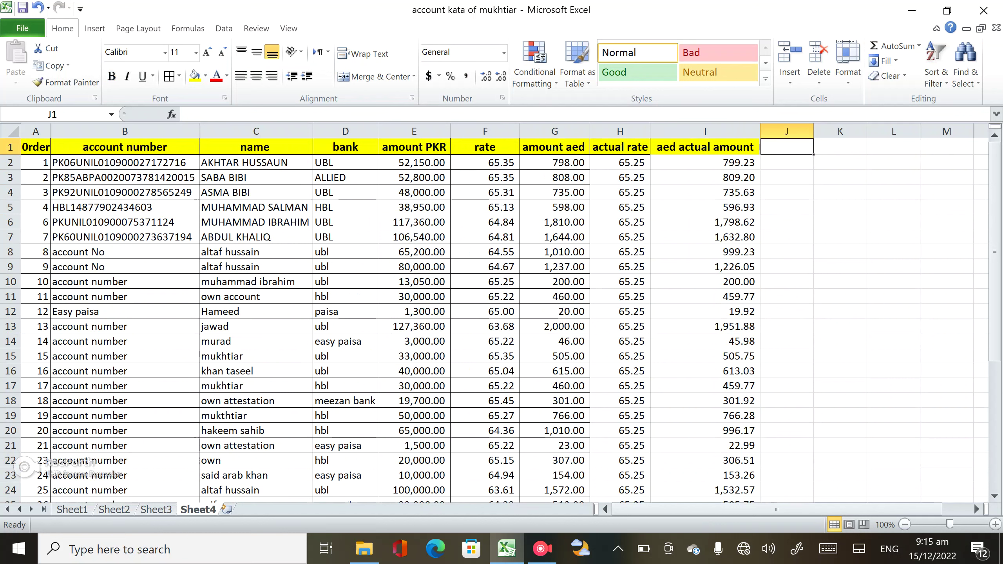
click(485, 147)
click(485, 131)
right_click(493, 132)
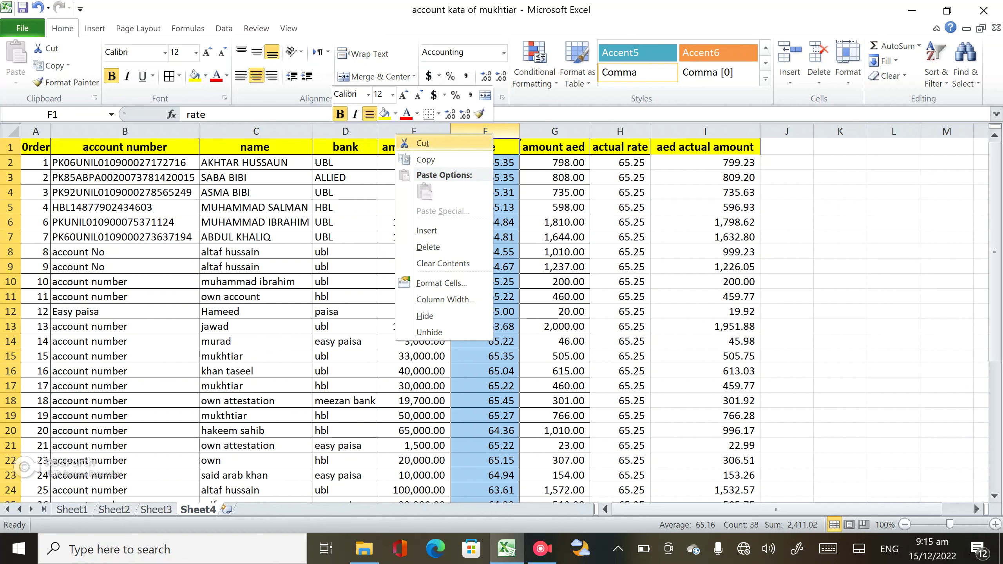
click(422, 143)
key(Right)
key(ctrl+space)
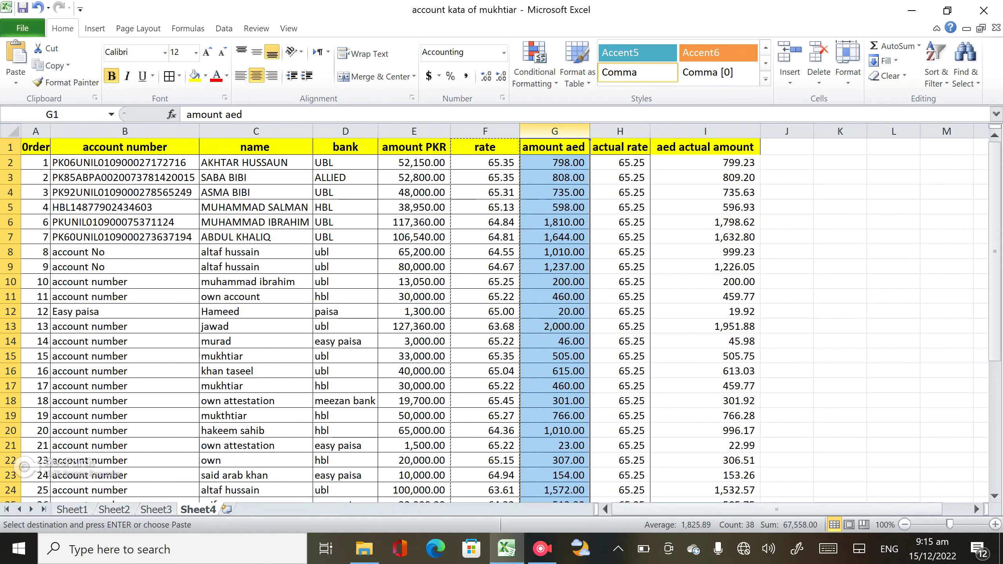
key(shift+F10)
key(Escape)
key(Right)
key(ctrl+space)
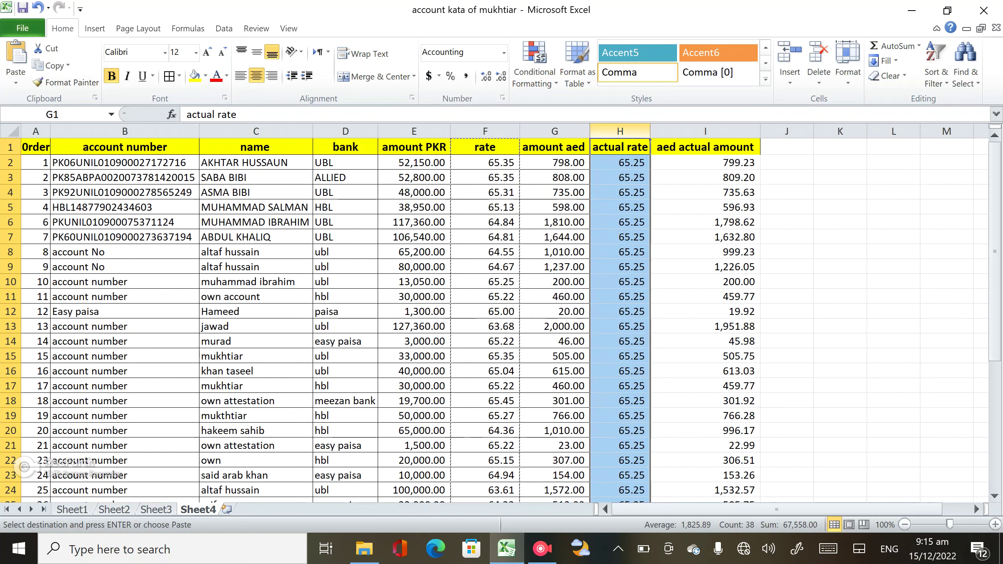
key(shift+F10)
key(Down)
key(Down)
key(Down)
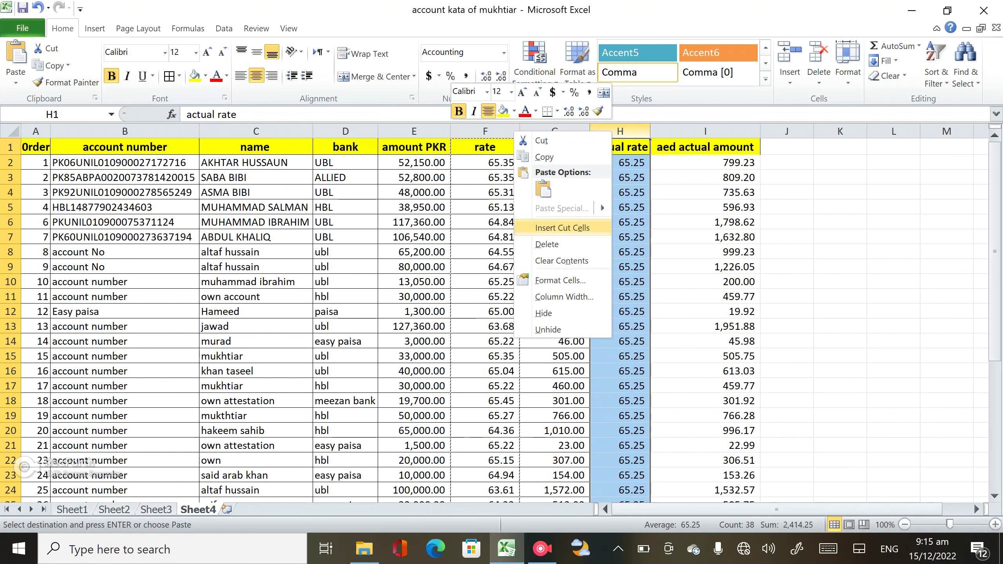
key(Return)
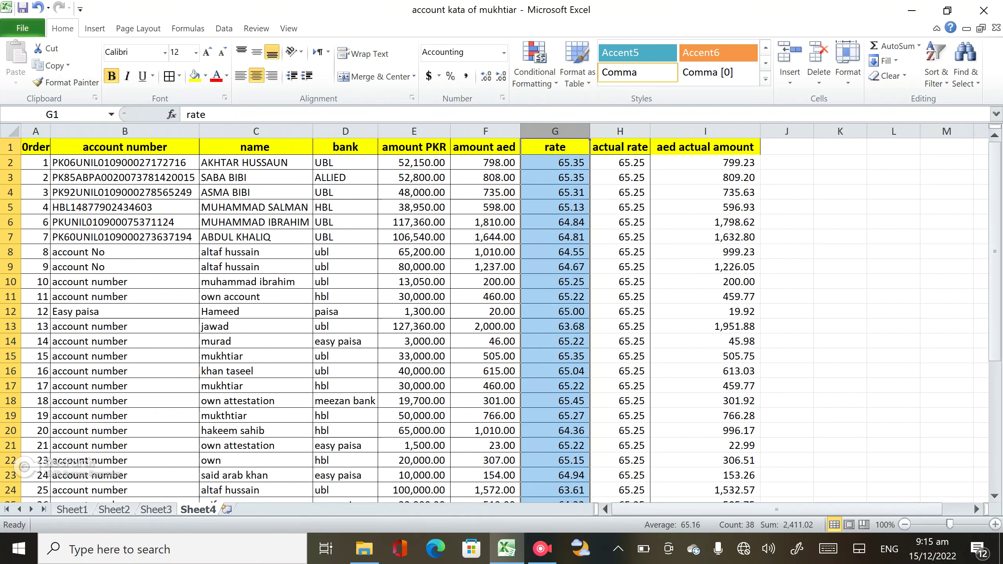
click(947, 252)
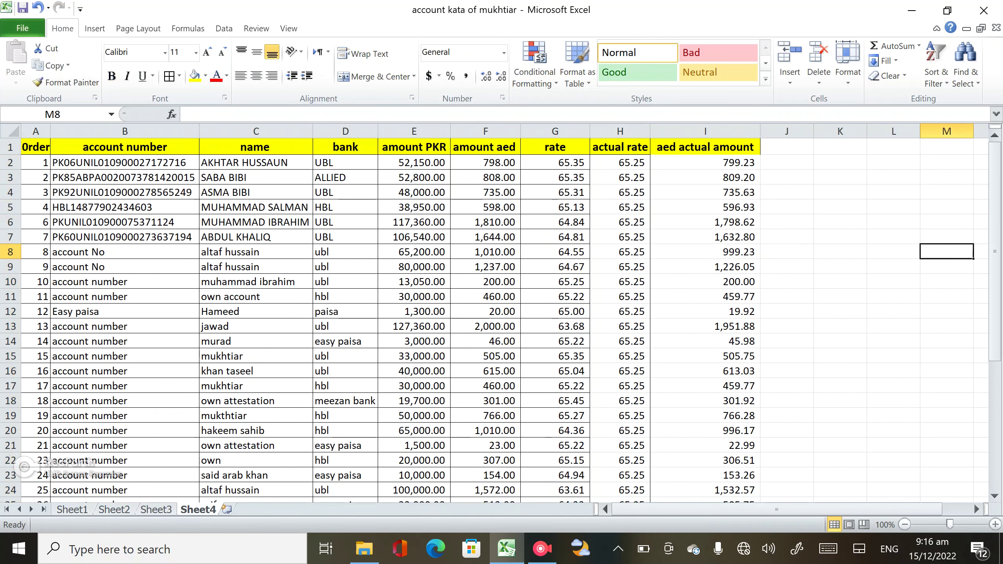
- Enter the heading 'profit/loss' in J1, fixing the 'profit/lost' typo
click(787, 147)
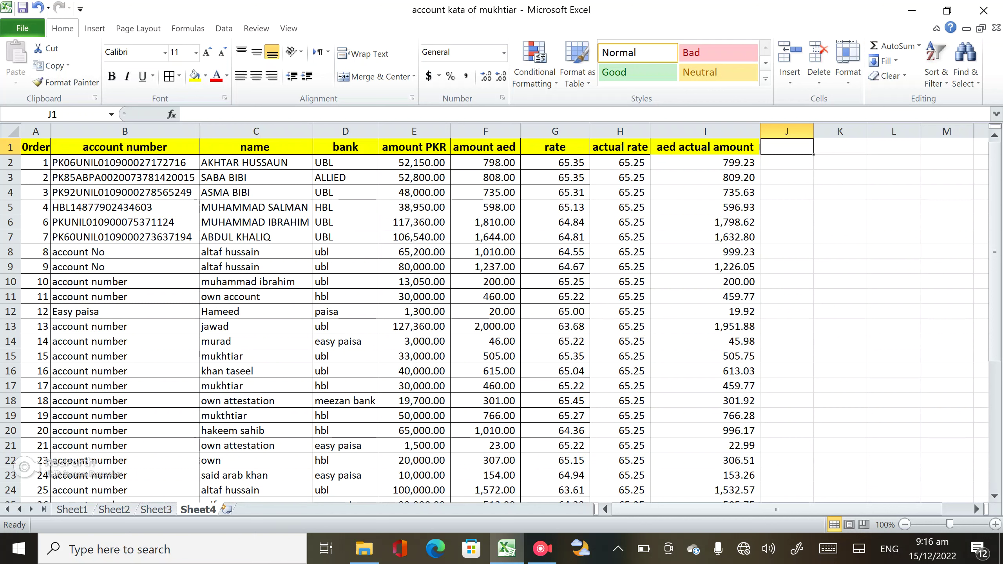
text(profit)
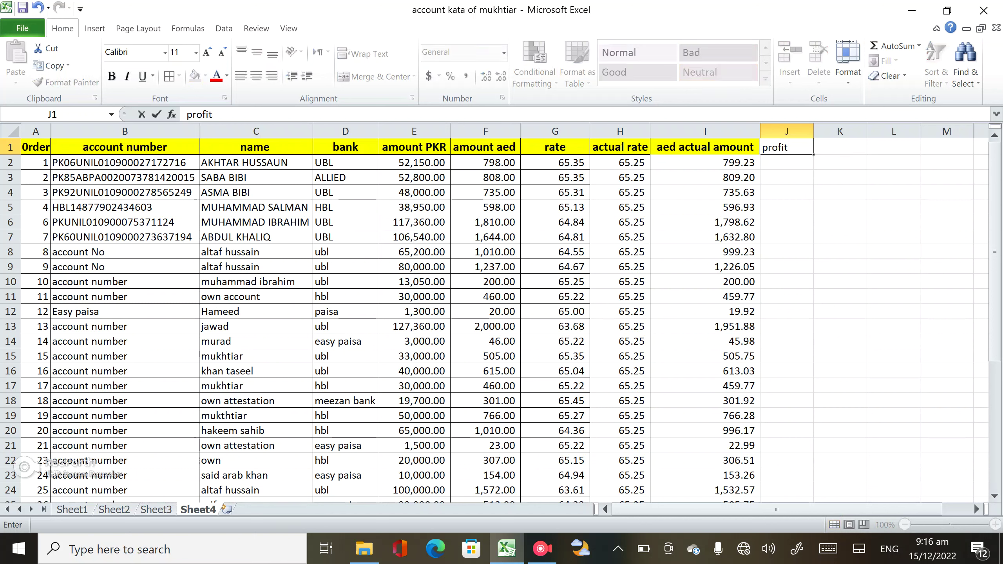
text(/lost)
key(BackSpace)
text(s)
key(Return)
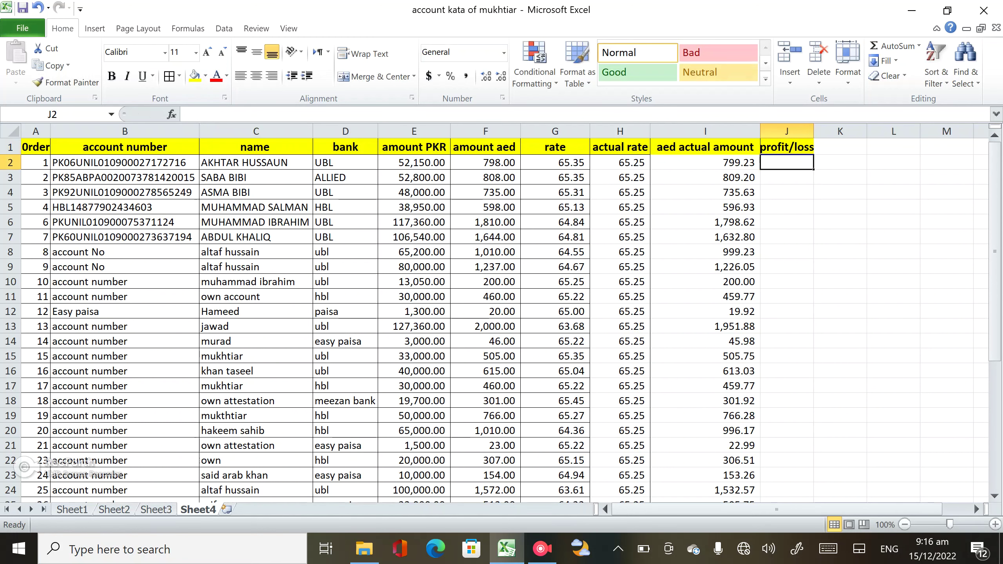
- AutoFit column J's width to the profit/loss heading with Alt+H, O, I
key(alt+h)
key(o)
key(i)
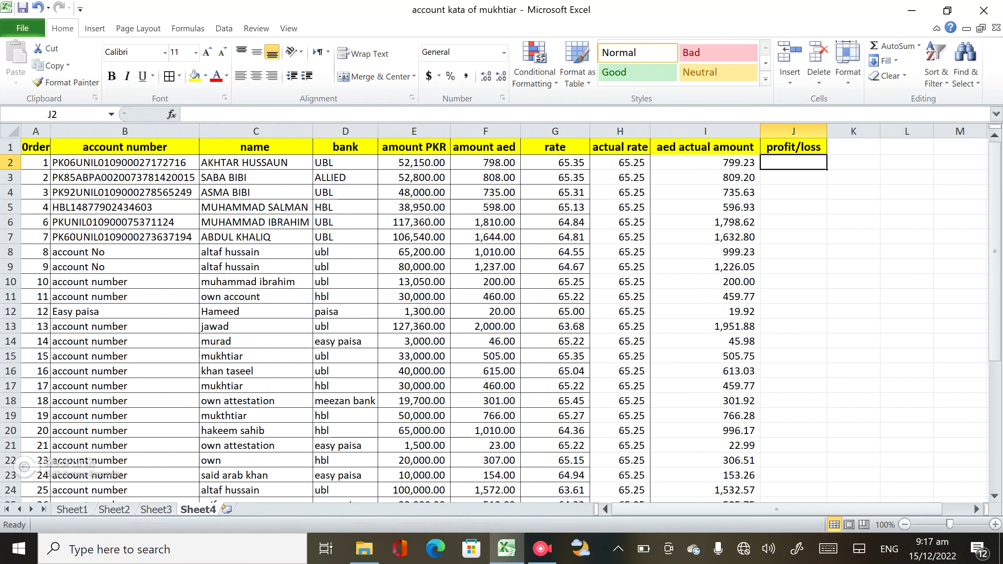
click(485, 192)
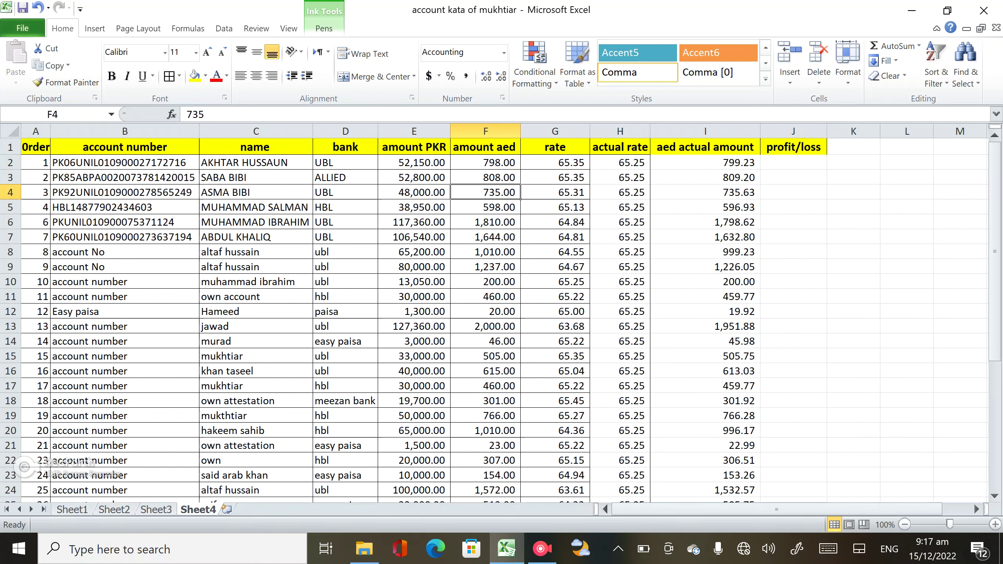
click(486, 178)
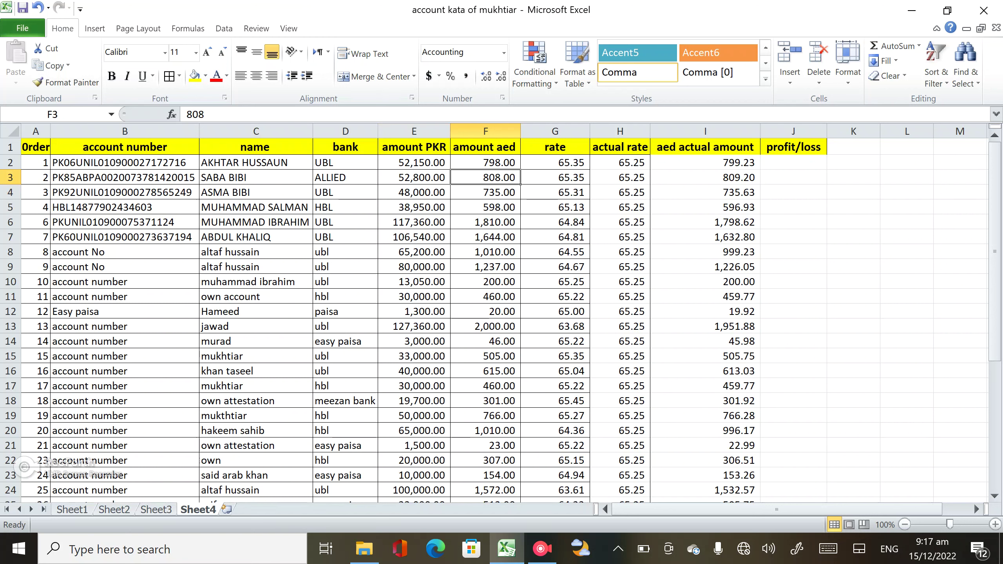
click(486, 162)
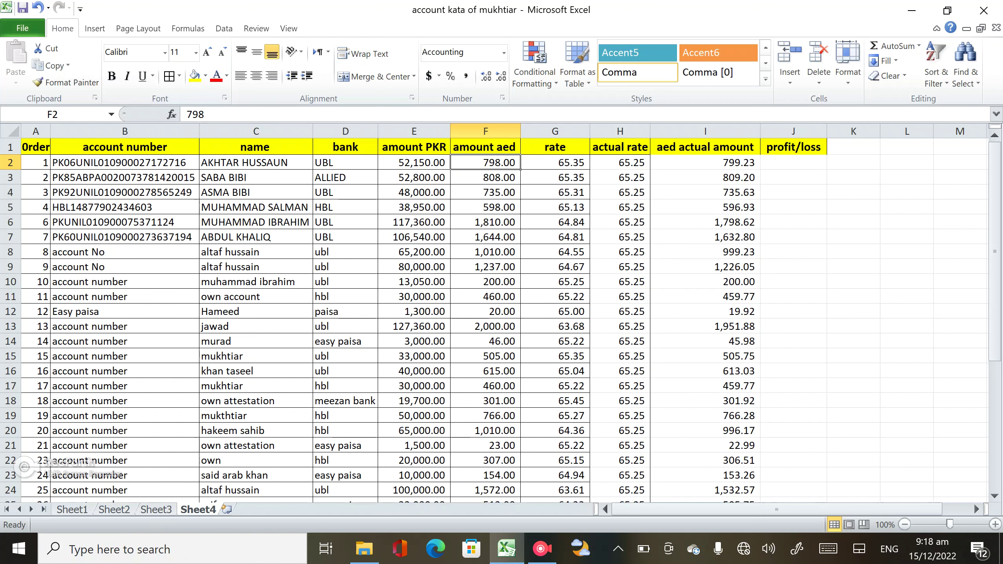
click(793, 147)
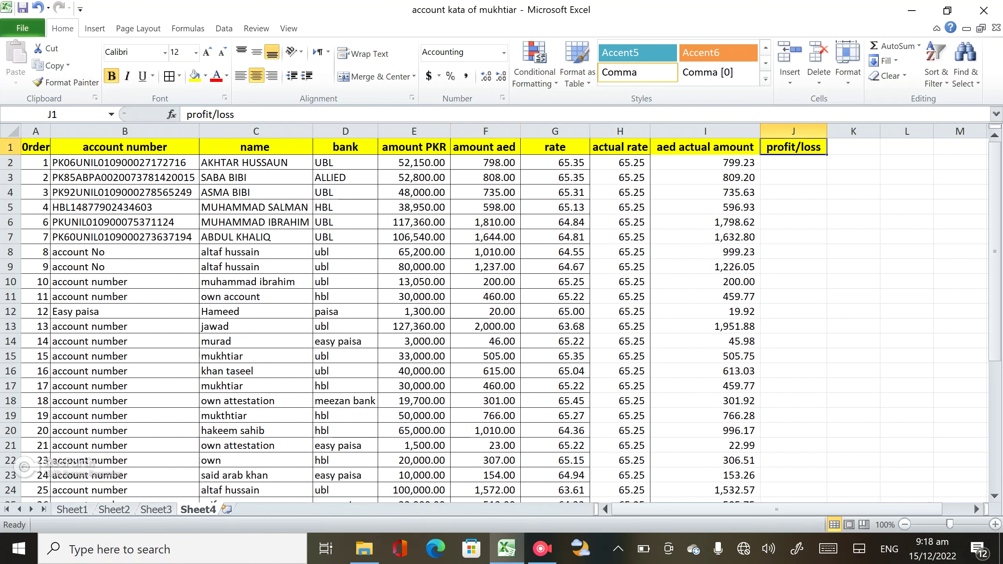
- Change the I1 heading from 'aed actual amount' to 'aed sent amount'
click(705, 147)
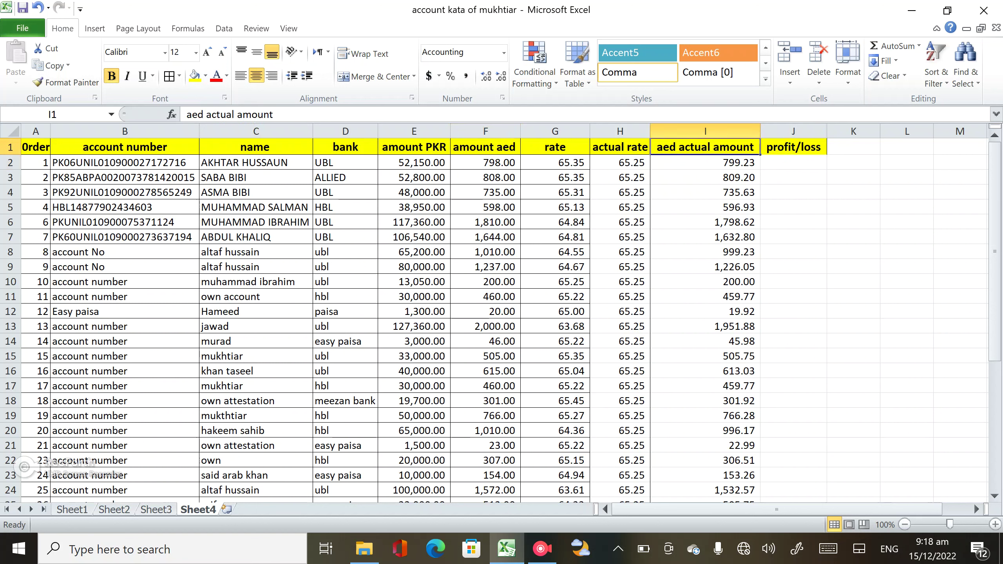
key(F2)
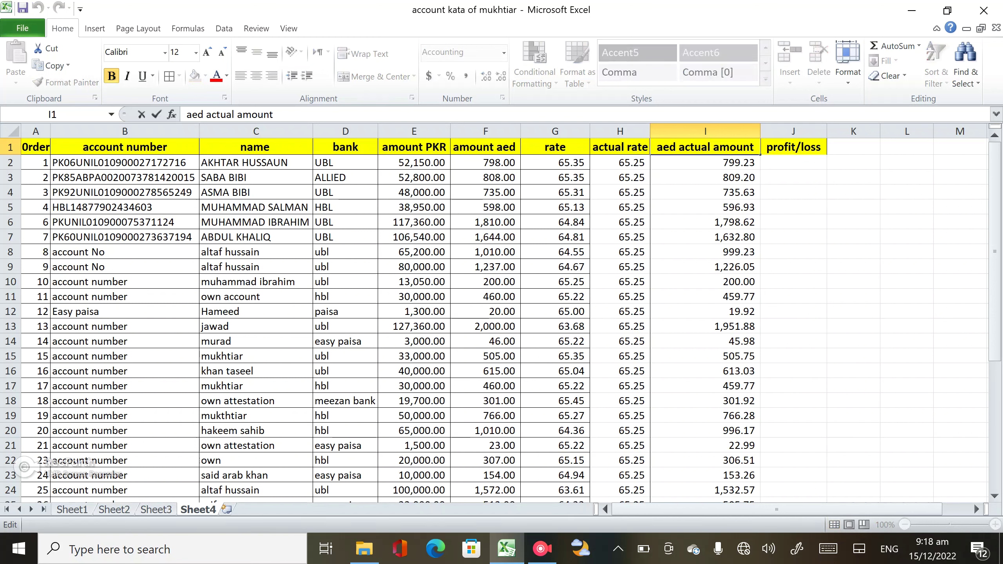
key(BackSpace)
key(BackSpace)
key(BackSpace)
key(BackSpace)
key(BackSpace)
key(BackSpace)
key(BackSpace)
key(BackSpace)
key(BackSpace)
key(BackSpace)
key(BackSpace)
key(BackSpace)
key(BackSpace)
text(sent amount)
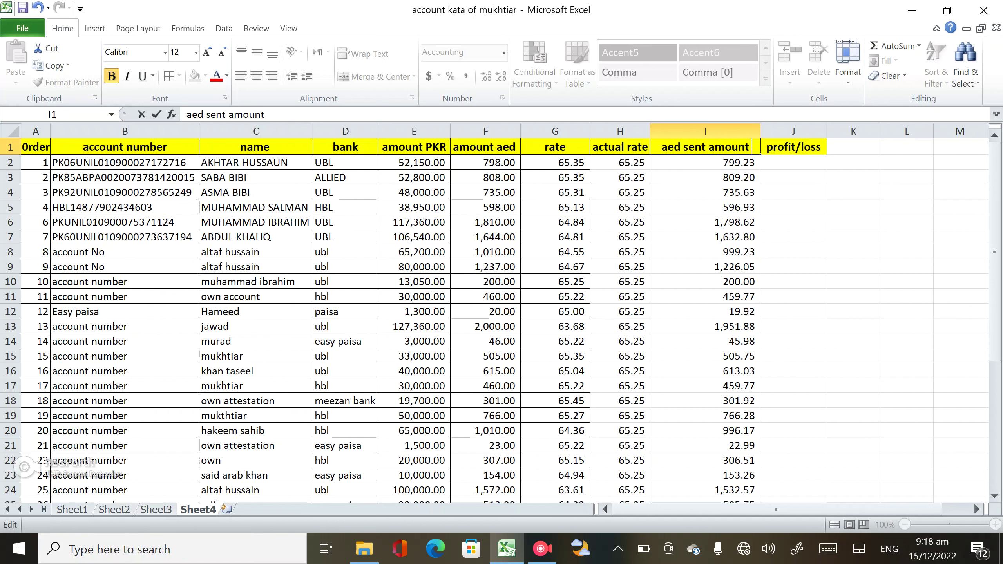
key(Return)
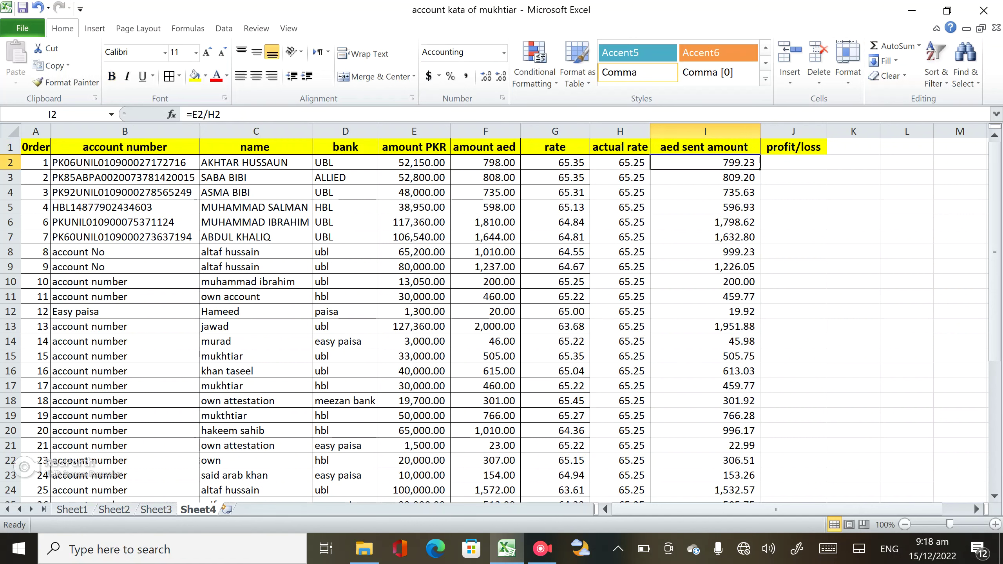
- Enter =F2-I2 in J2 to get the first profit/loss of -1.23
click(793, 161)
text(=)
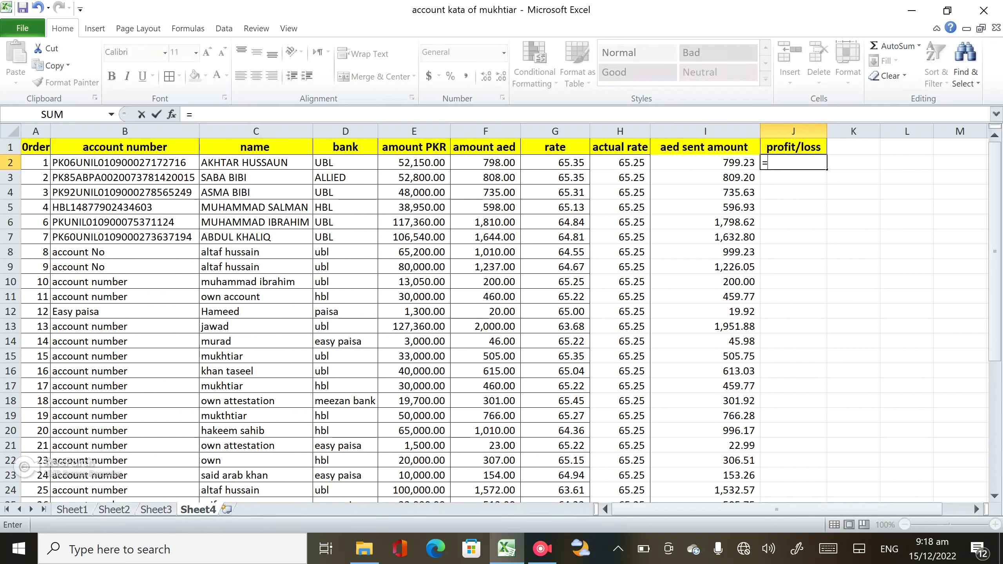
key(Left)
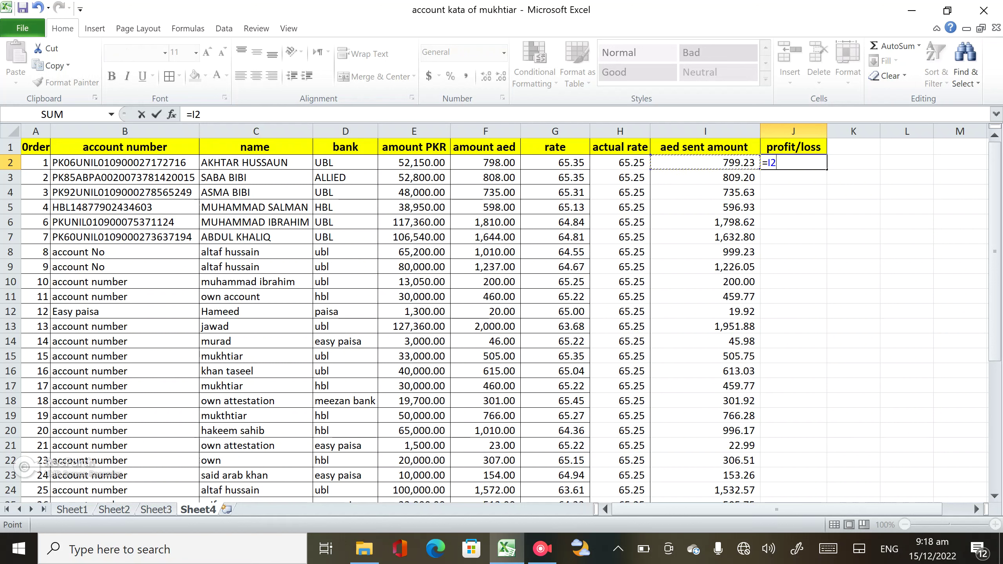
key(Left)
key(Left)
key(Left)
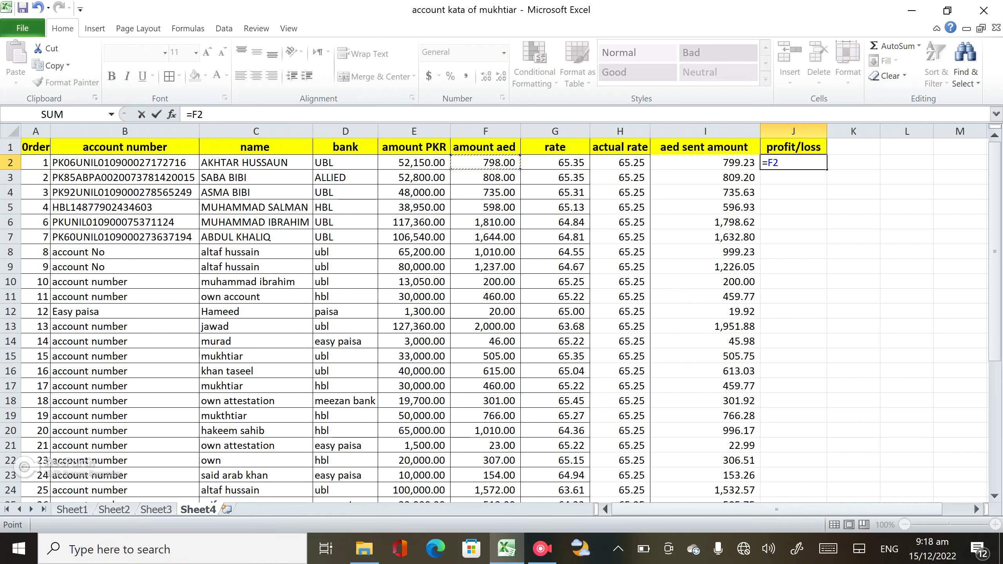
text(-)
key(Right)
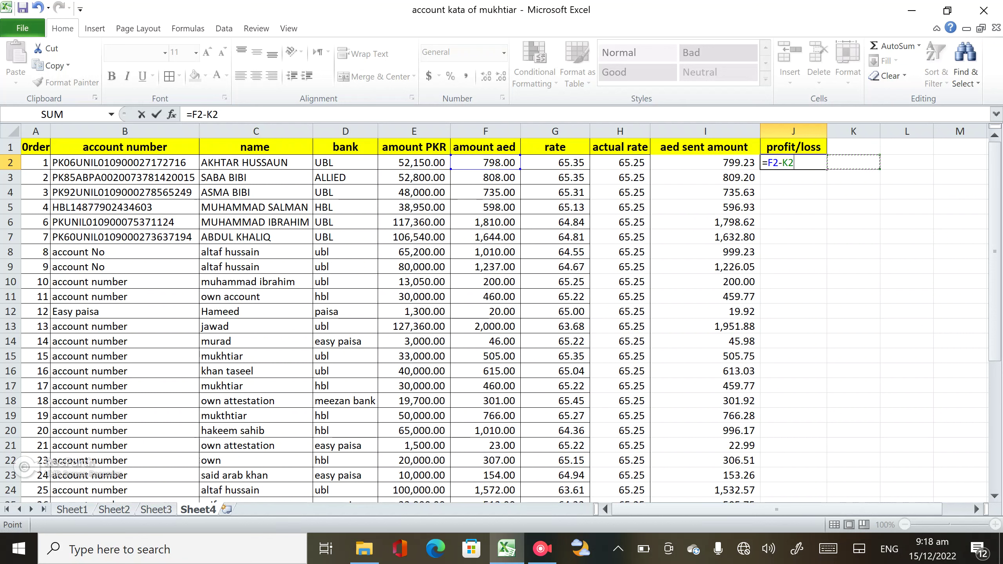
key(Left)
key(Left)
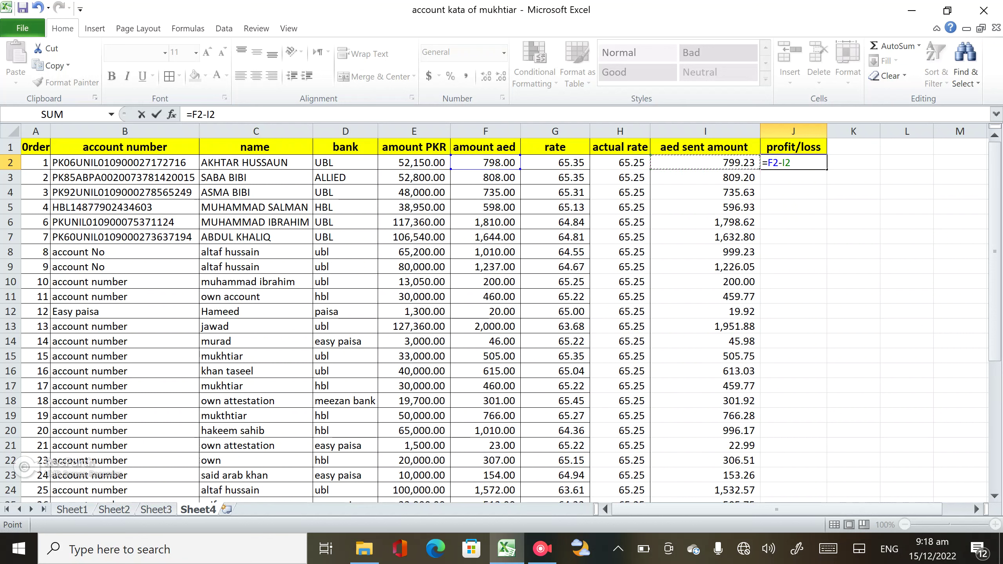
key(Return)
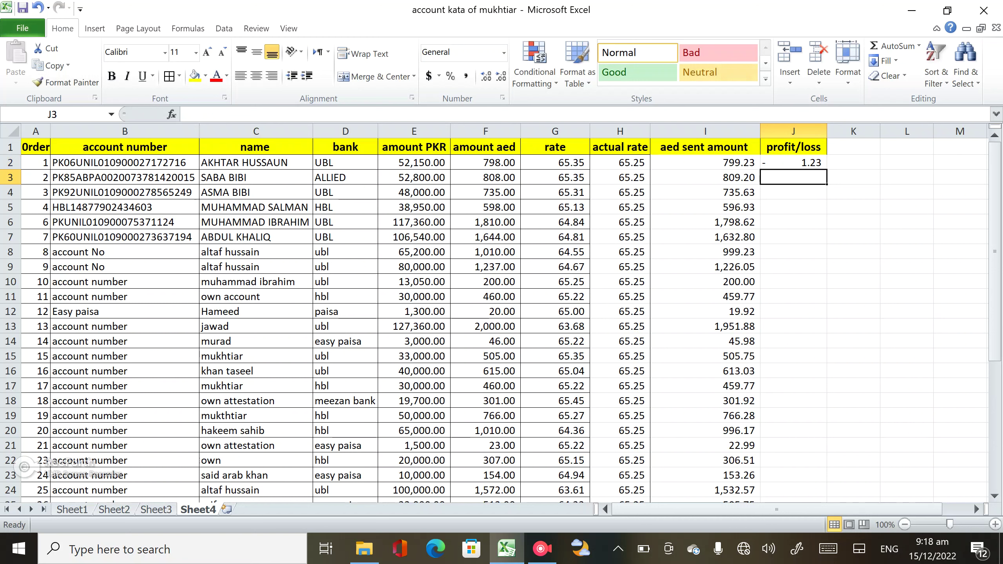
- Recheck J2's formula and fill it down column J to row 38
click(794, 162)
key(F2)
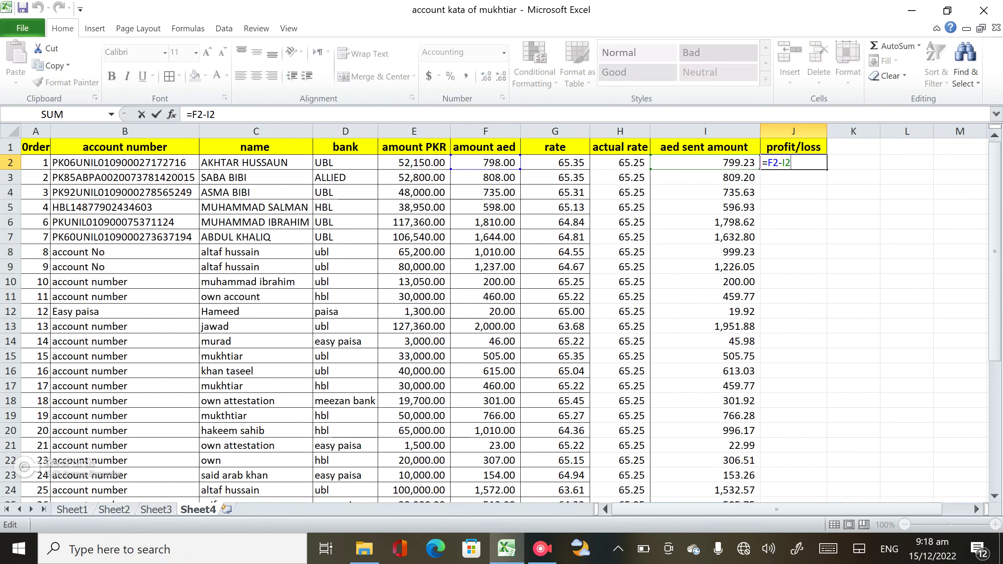
key(Return)
key(Up)
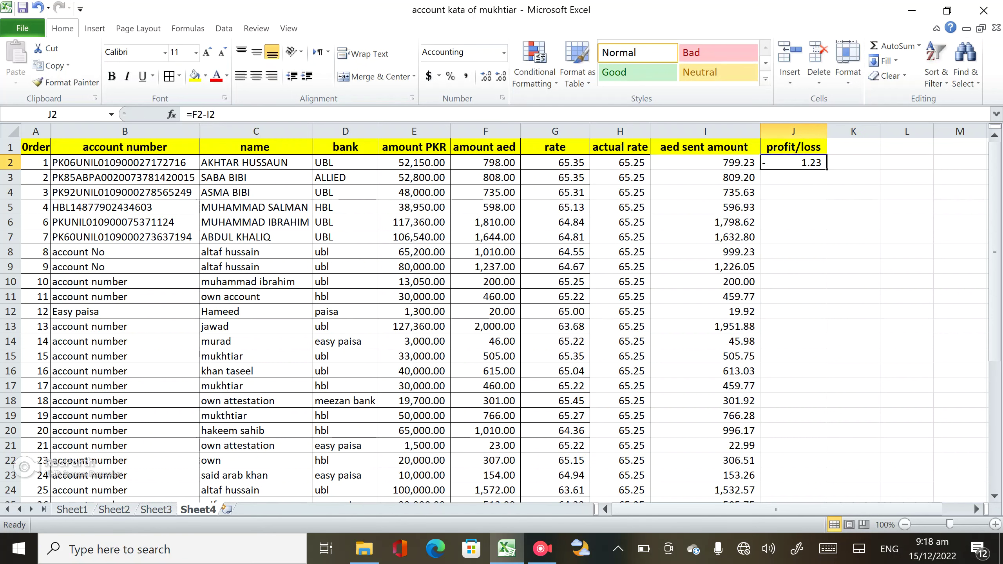
double_click(826, 170)
- Review the filled profit/loss values down to the 27.89 total, then deselect
scroll(502, 316, down, 2)
scroll(501, 317, down, 3)
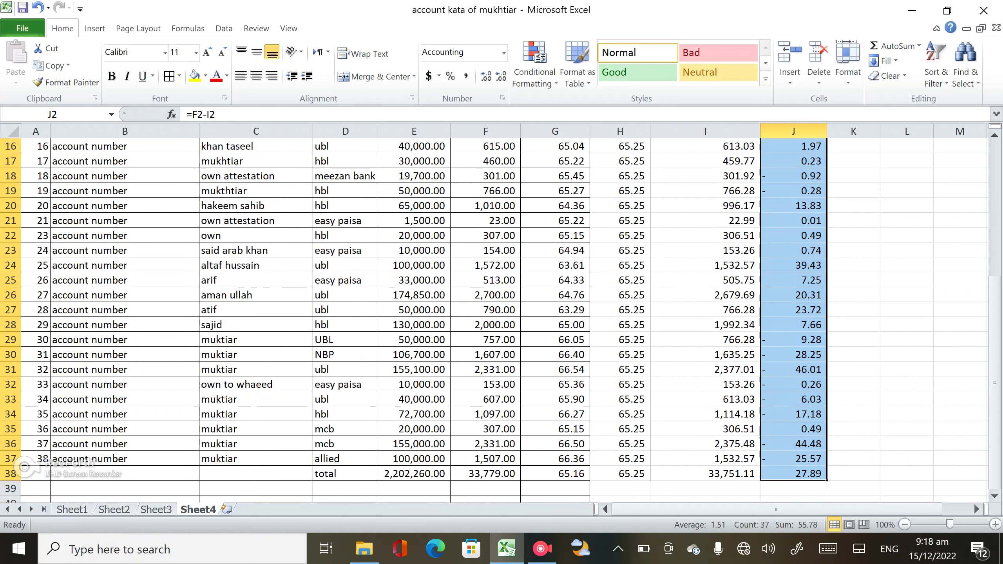
scroll(501, 316, down, 1)
click(907, 294)
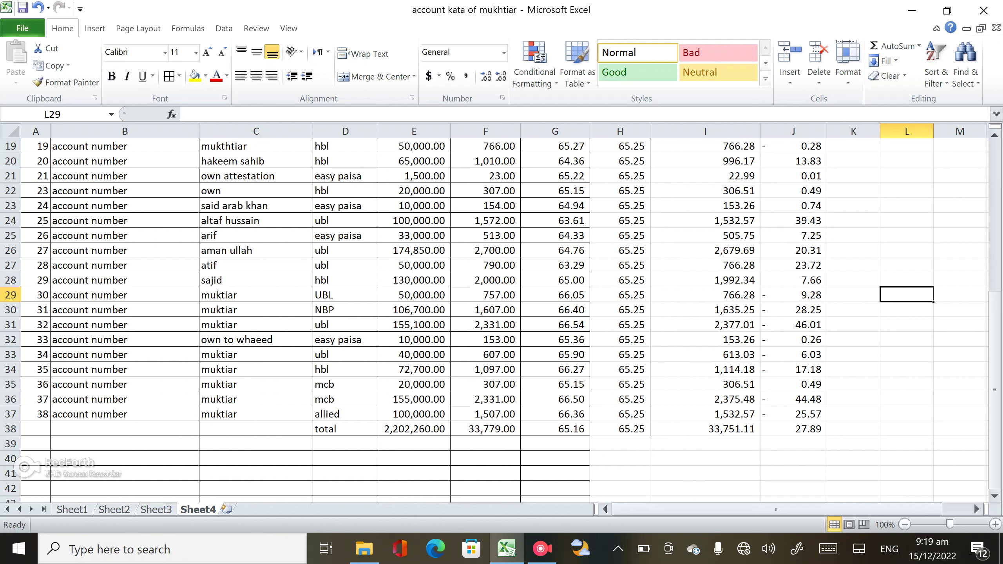
- Clear the I38 and J38 total cells, discarding an accidental =F38-I38 entry
click(706, 429)
key(BackSpace)
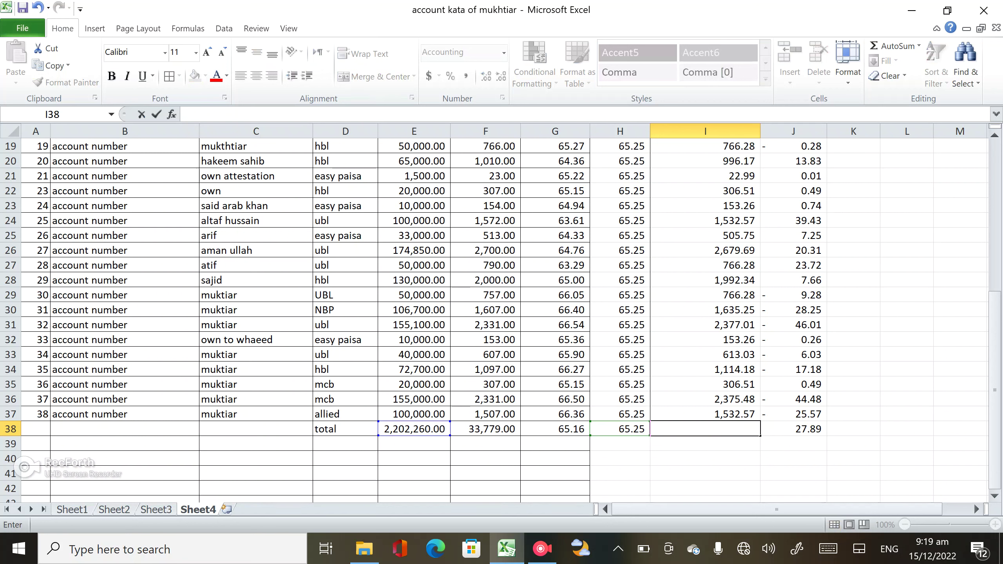
key(Tab)
key(BackSpace)
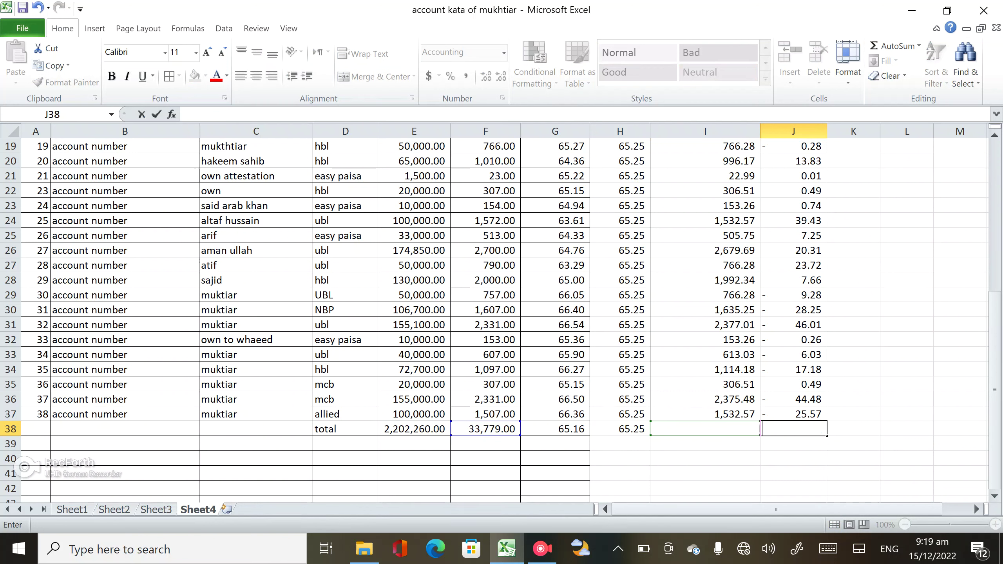
text(=F38-I38)
click(705, 473)
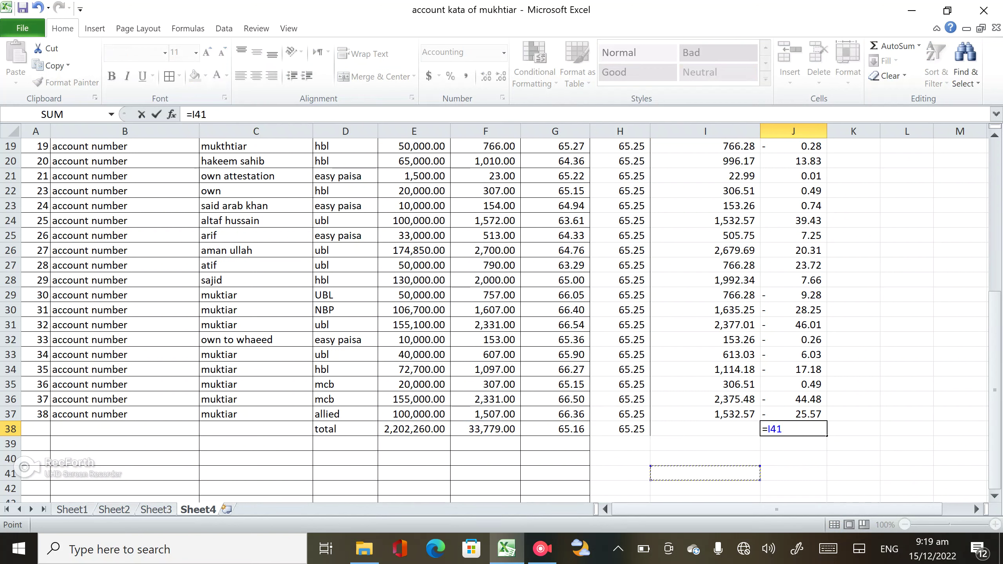
key(Escape)
key(Delete)
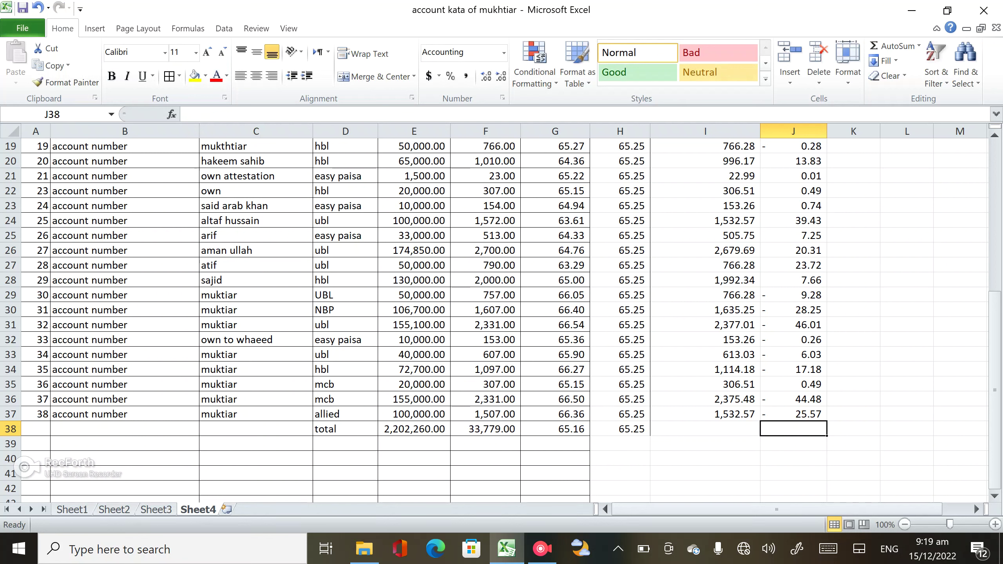
- Check the first profit/loss formula and the column's sum, then return to J38
scroll(502, 316, up, 2)
scroll(502, 316, down, 2)
scroll(502, 316, up, 6)
click(794, 163)
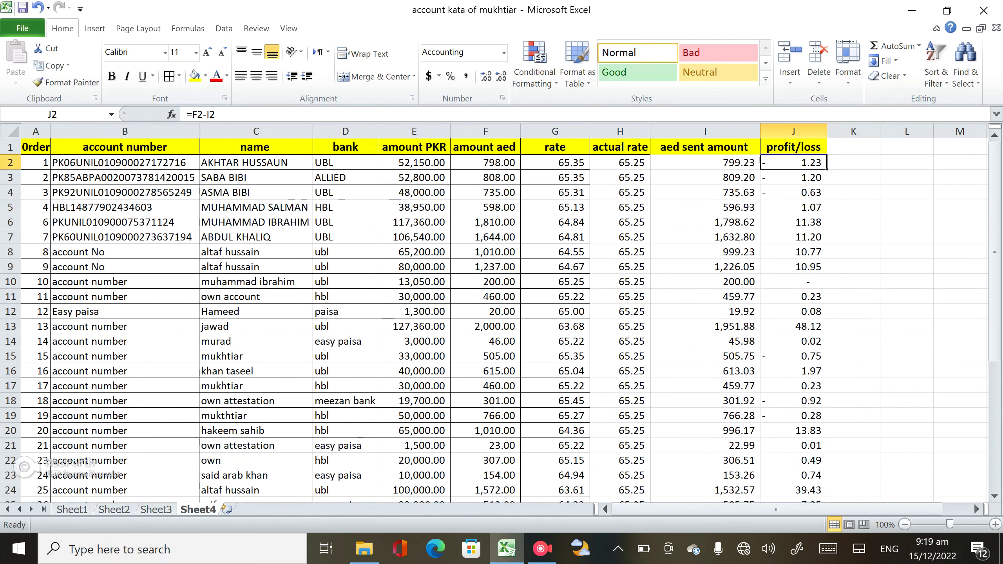
click(793, 131)
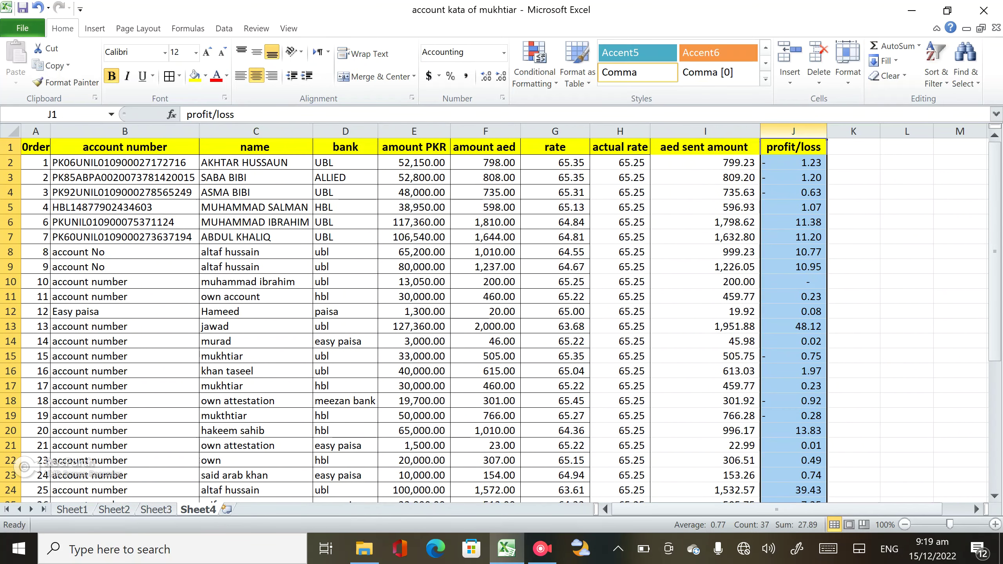
click(907, 163)
scroll(906, 162, down, 4)
scroll(907, 162, down, 5)
click(794, 294)
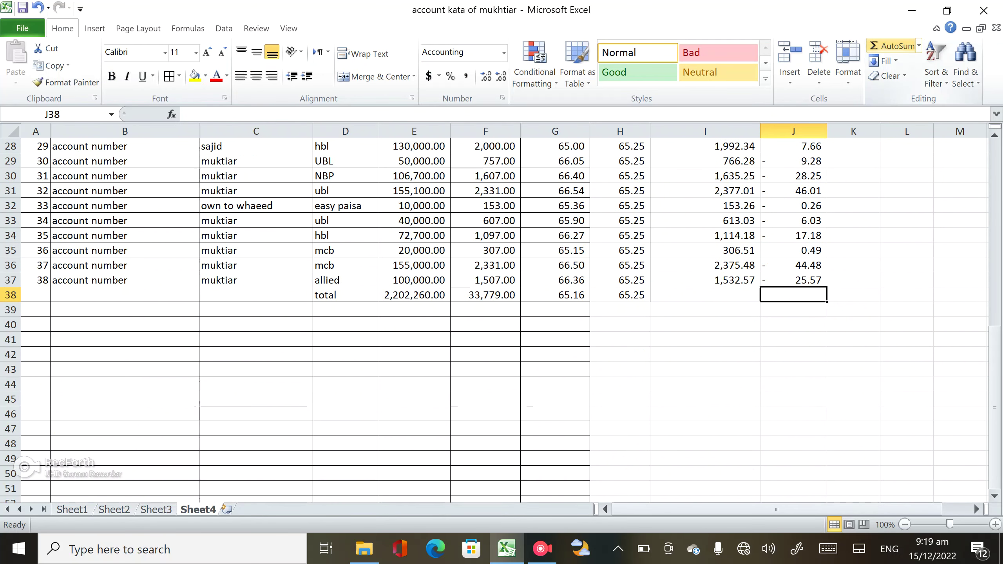
- Start an AutoSum total in J38, then cancel the unfinished formula
click(919, 45)
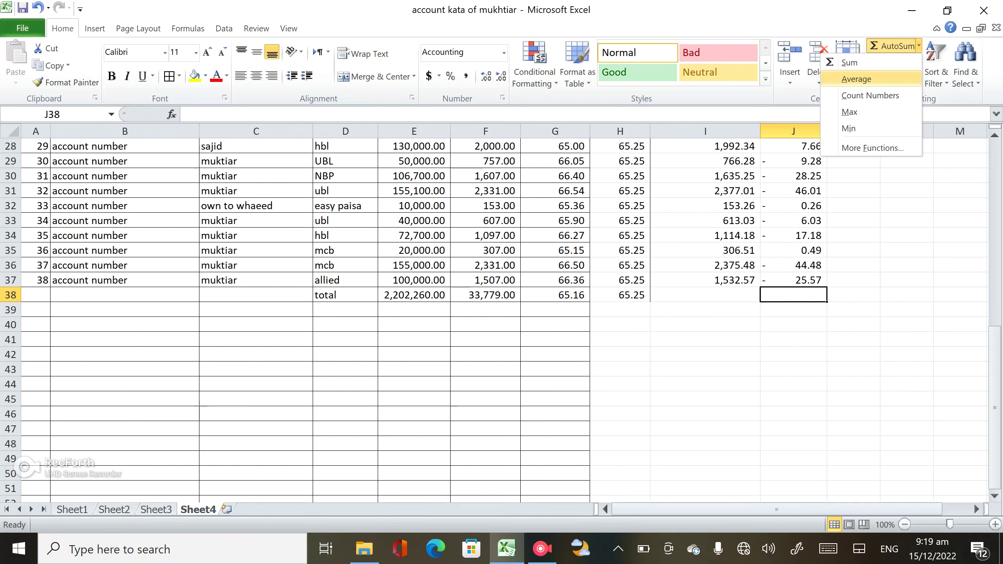
click(849, 62)
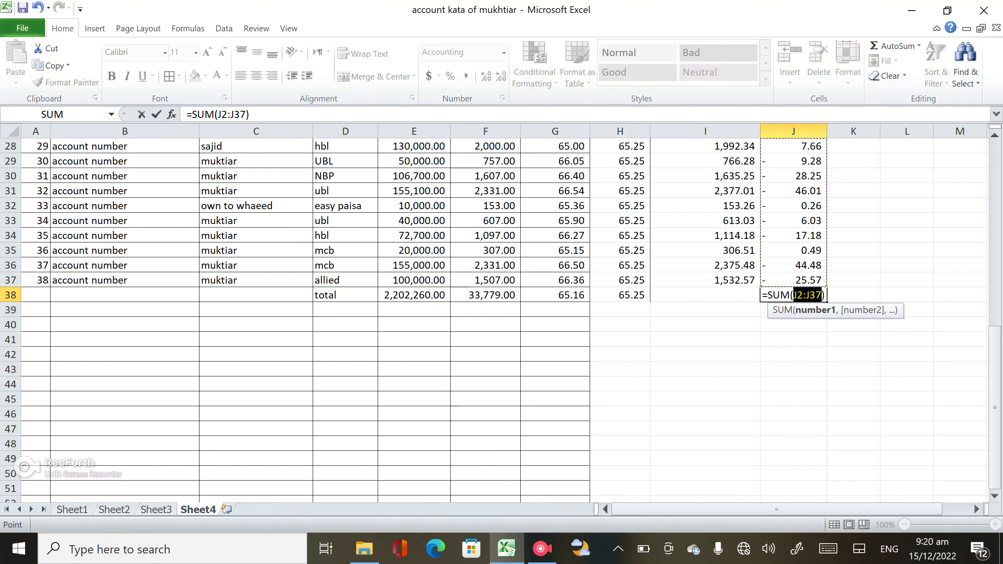
scroll(501, 316, up, 4)
scroll(501, 316, up, 1)
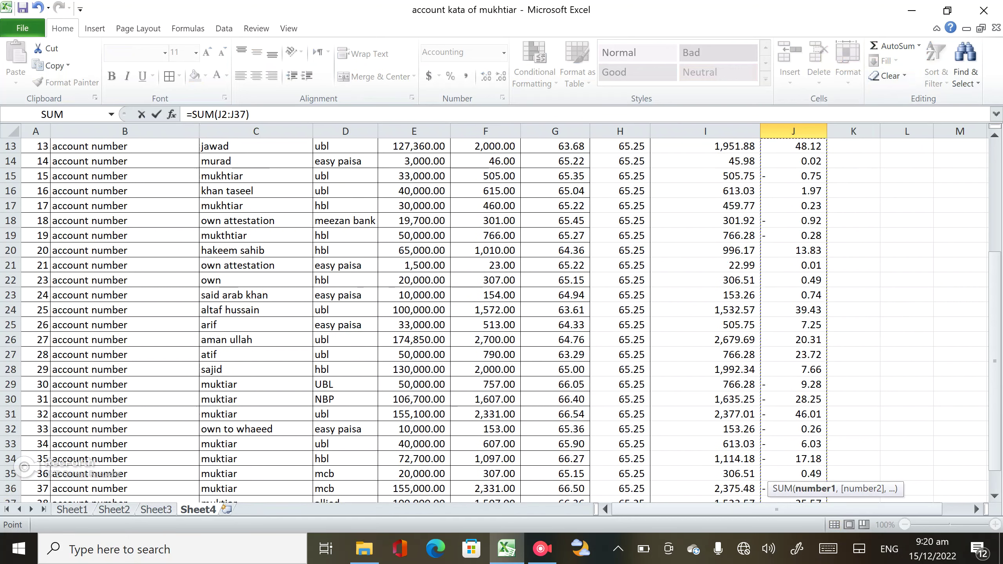
key(ctrl+Up)
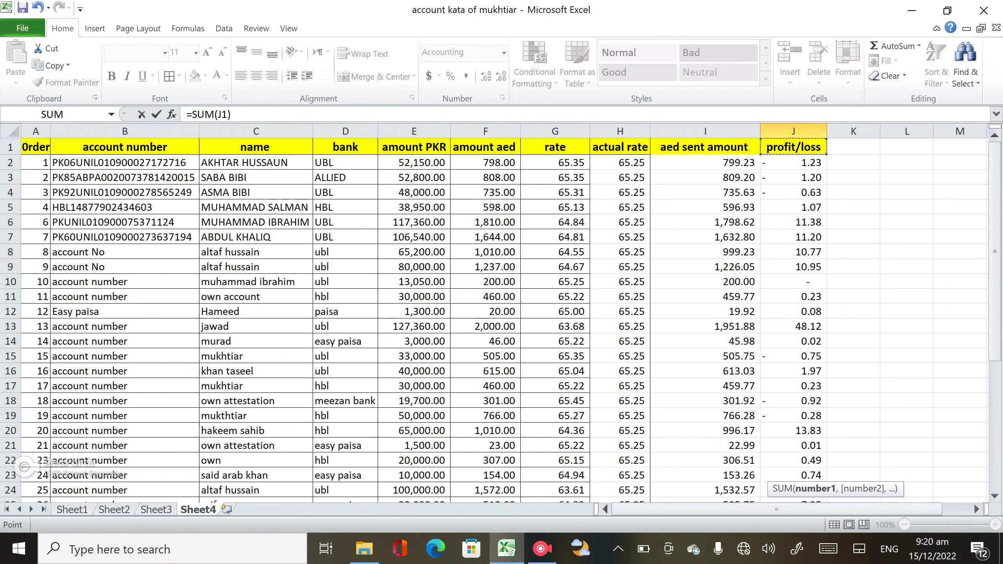
scroll(501, 316, down, 1)
scroll(501, 316, down, 3)
scroll(502, 316, down, 3)
scroll(502, 316, down, 1)
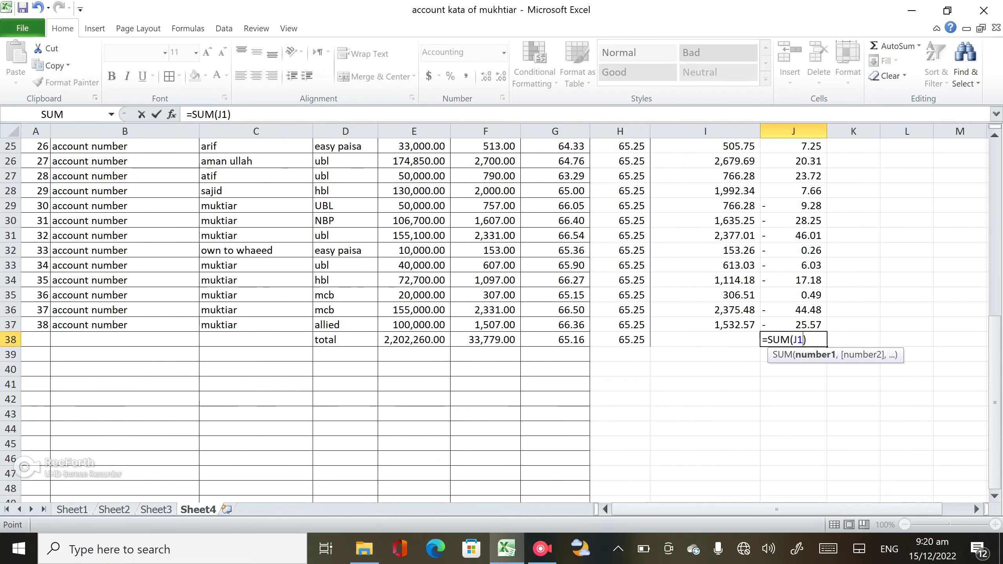
key(Escape)
- Enter =SUM(J2:J37) in J38 showing 27.89, and make it bold
scroll(501, 316, up, 5)
scroll(502, 316, down, 1)
click(893, 46)
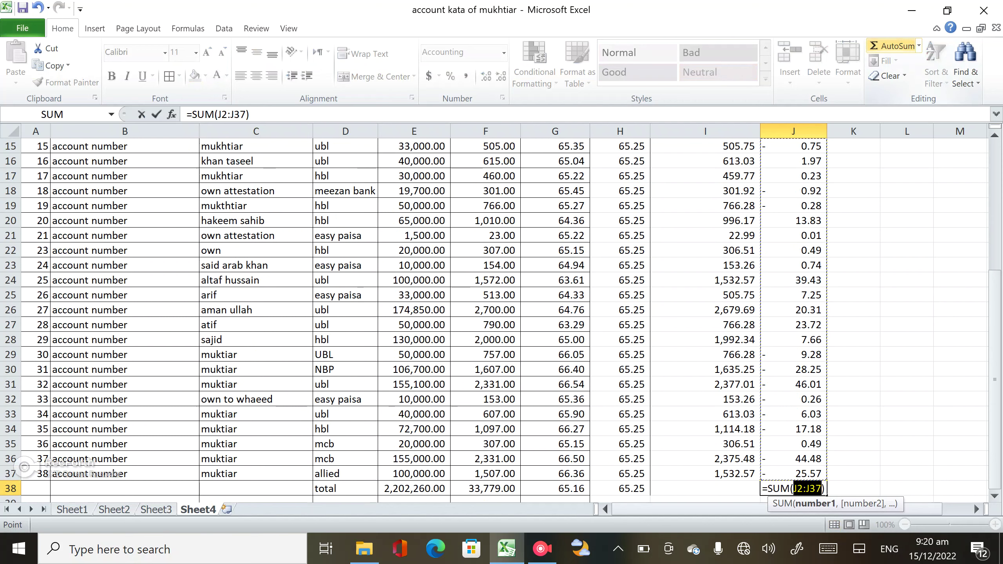
scroll(501, 316, up, 3)
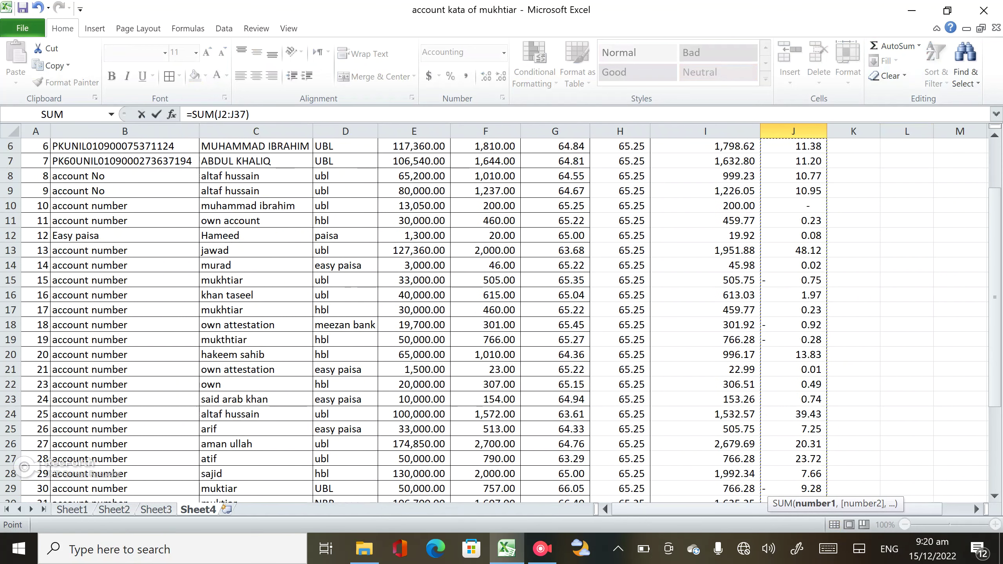
scroll(502, 317, up, 2)
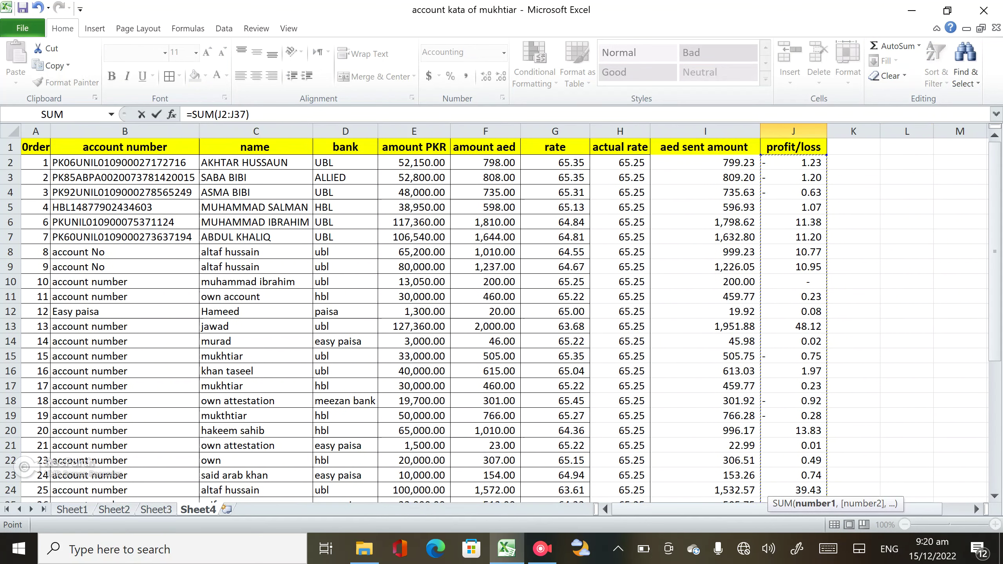
key(Return)
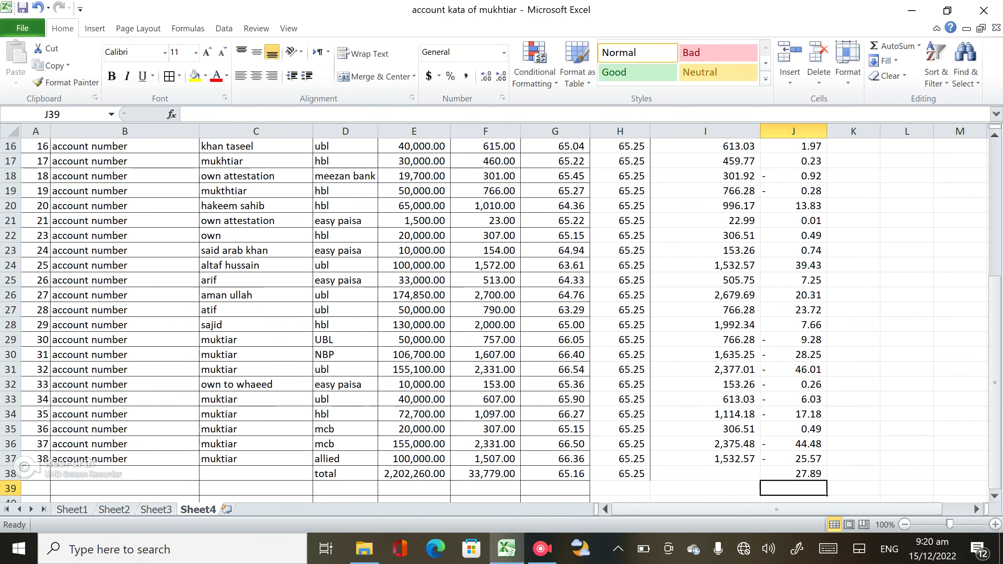
scroll(502, 316, down, 1)
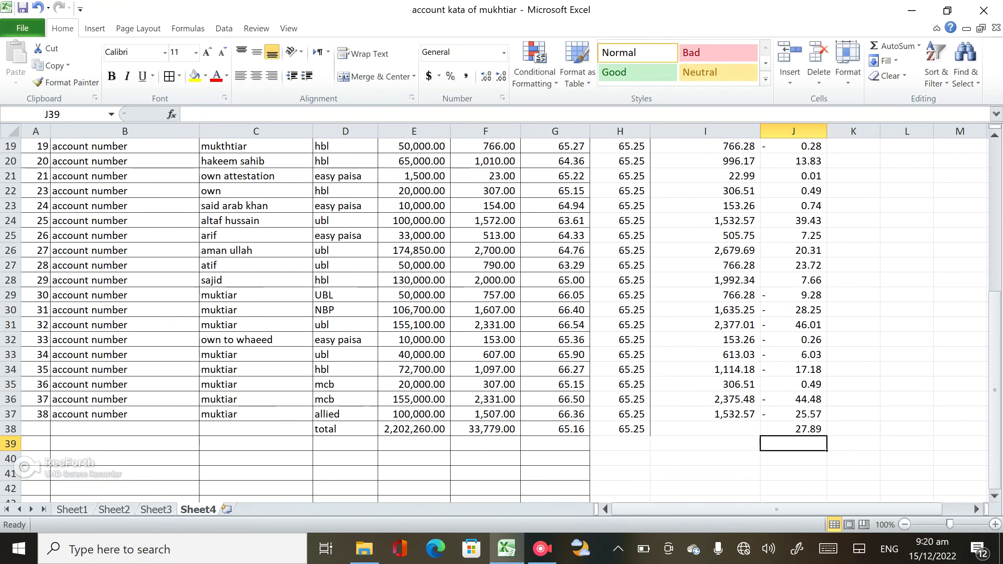
key(Up)
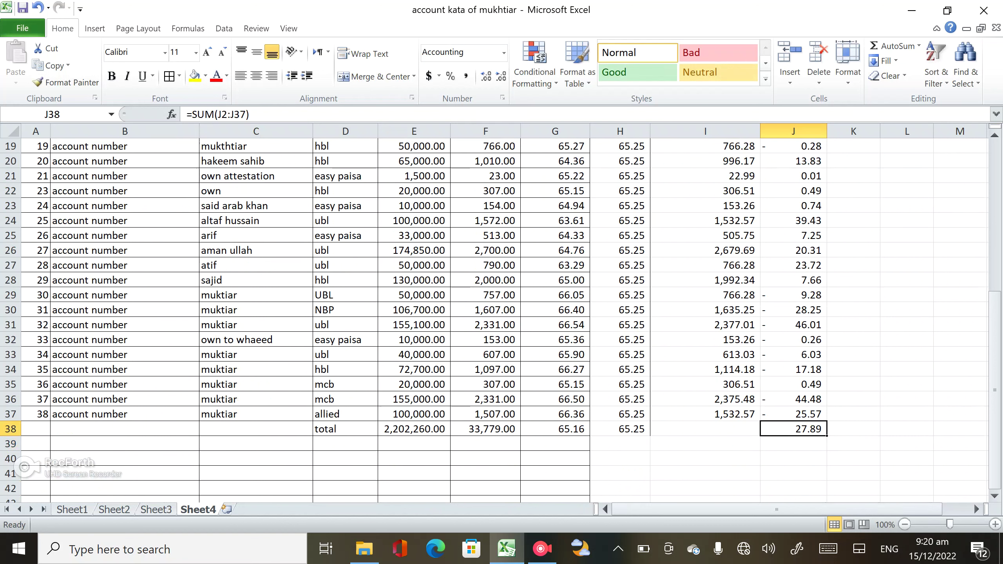
key(ctrl+b)
click(853, 443)
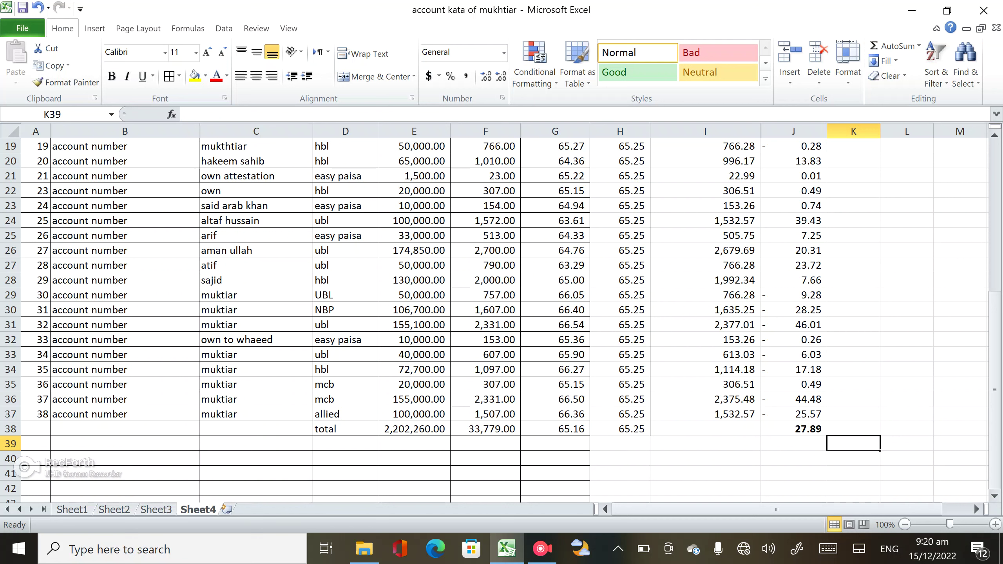
- Copy the bold J38 total into I38, giving 33,751.11 for aed sent amount
click(793, 429)
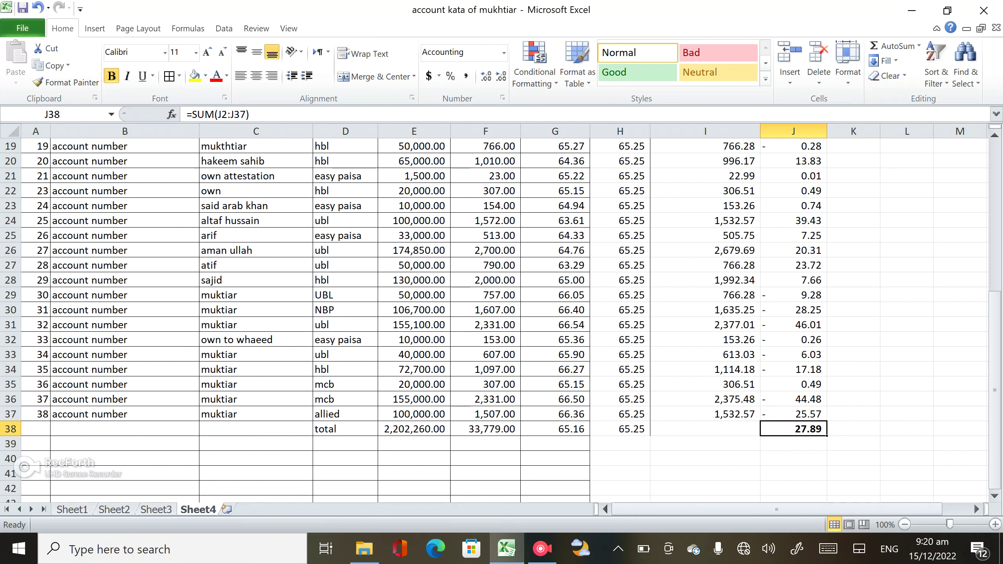
key(ctrl+c)
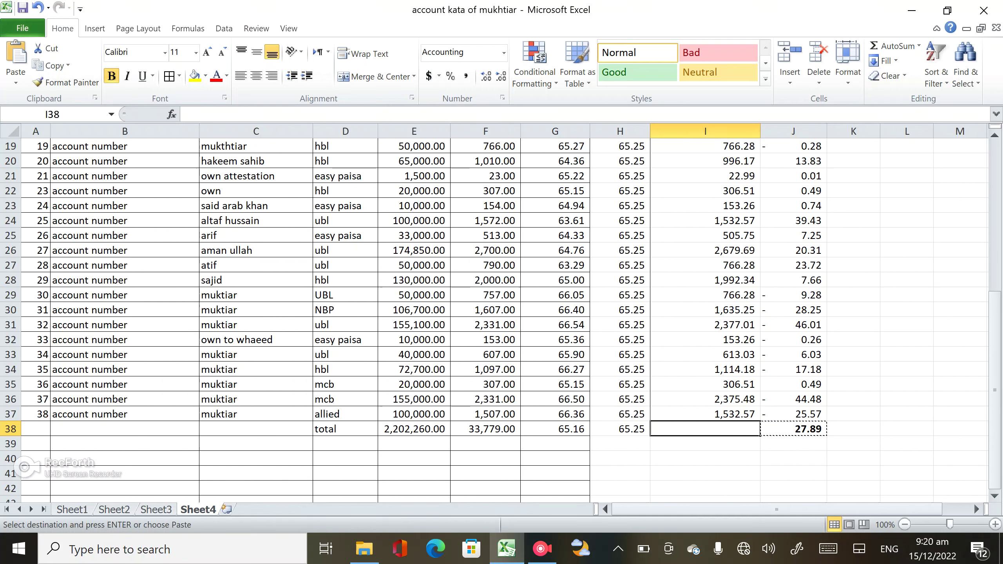
click(705, 428)
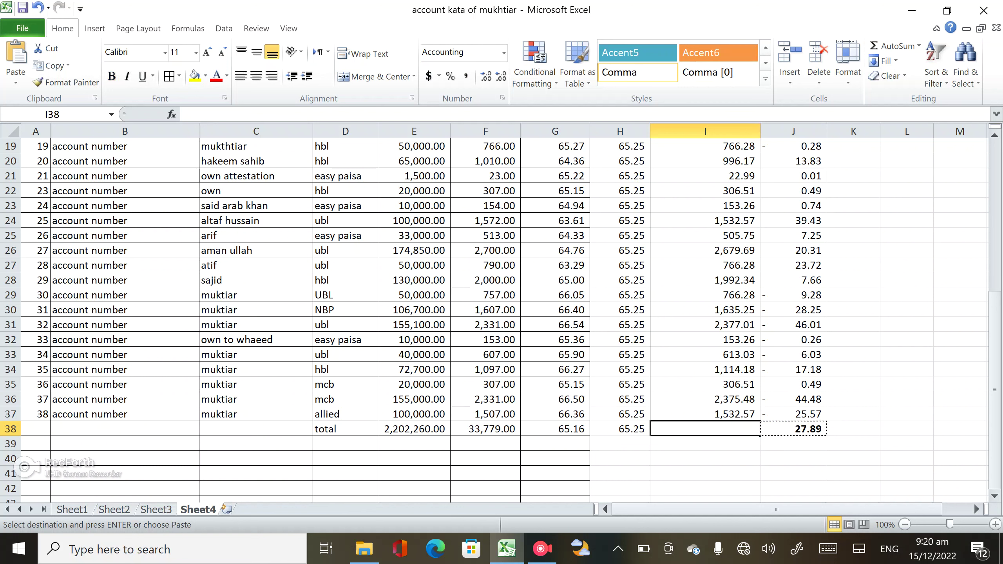
key(Return)
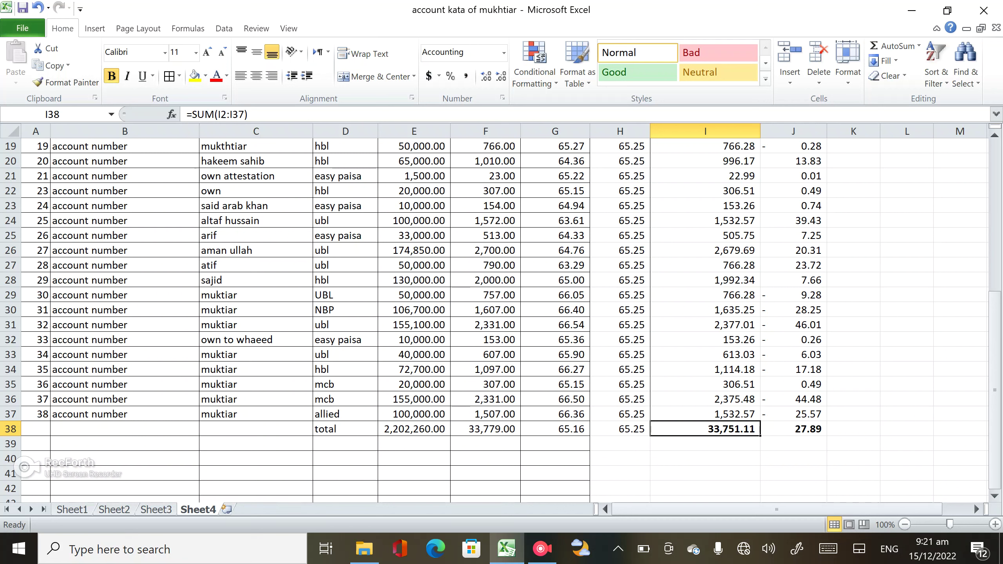
- Paste the bold sum into F38 and E38 for 33,779.00 and 2,202,260.00
key(ctrl+c)
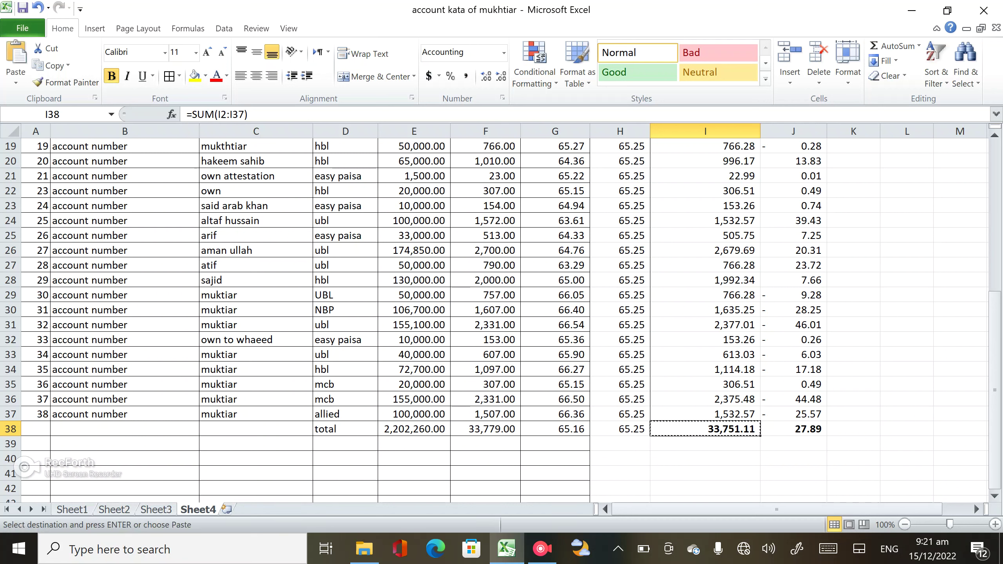
click(485, 429)
click(485, 443)
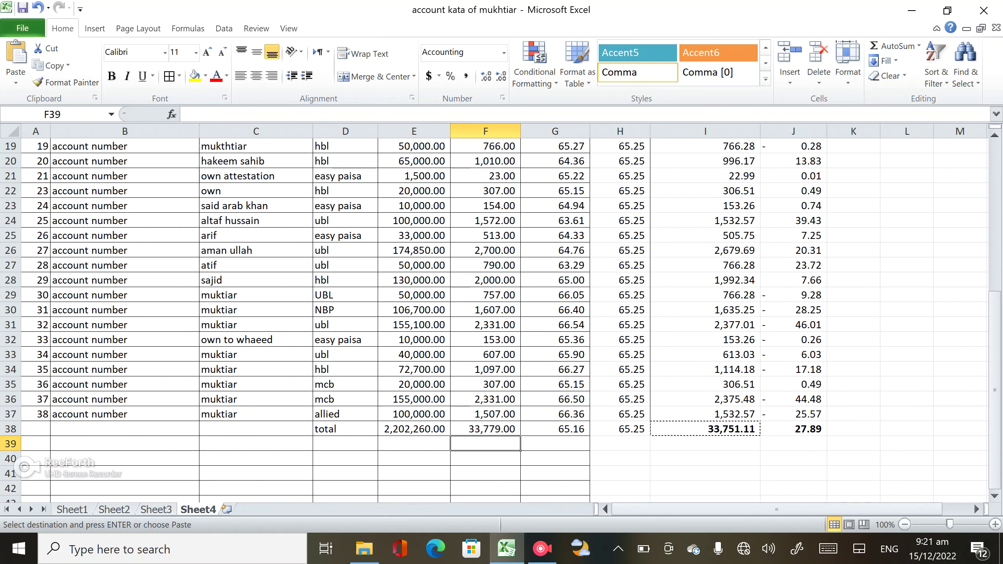
click(486, 429)
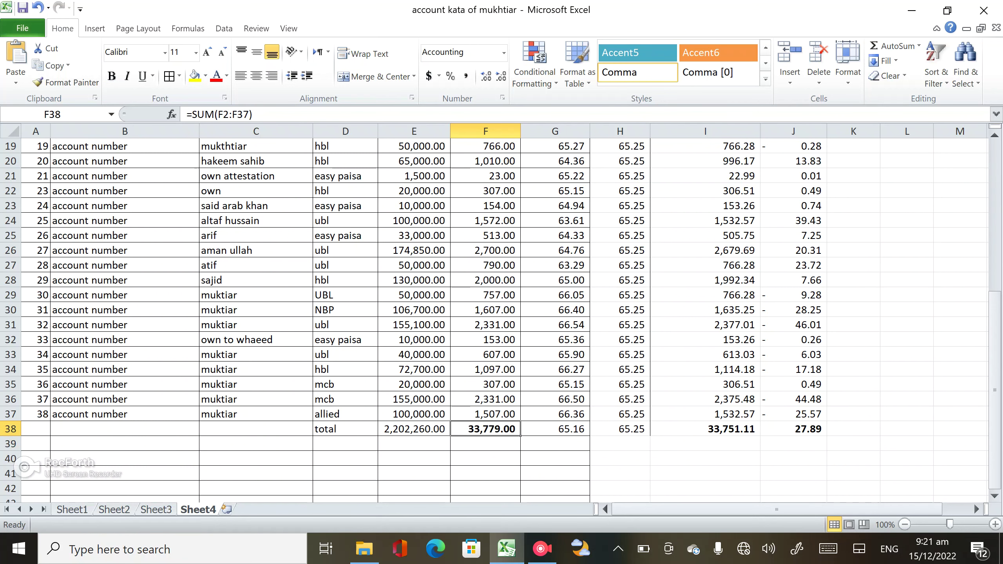
key(Escape)
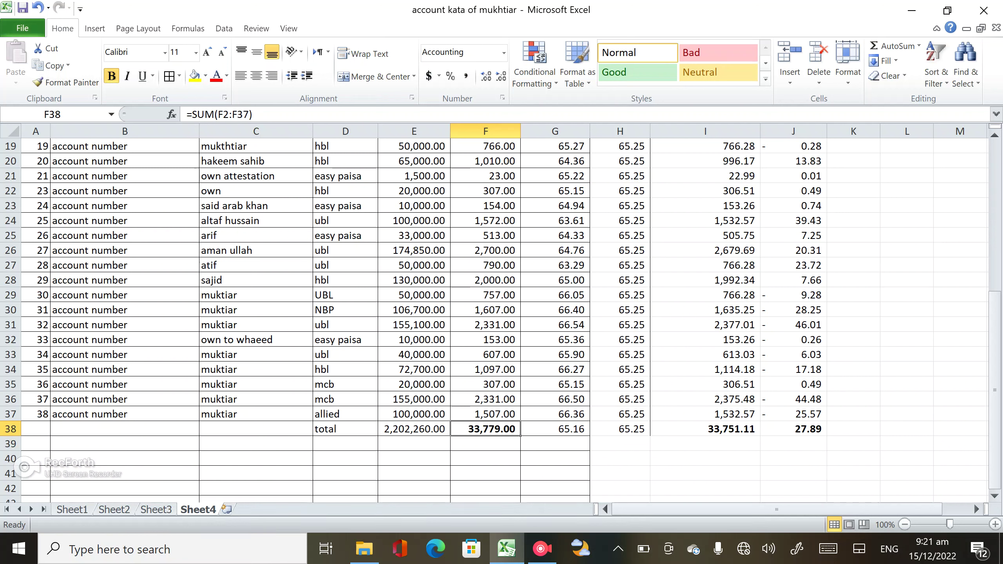
key(ctrl+c)
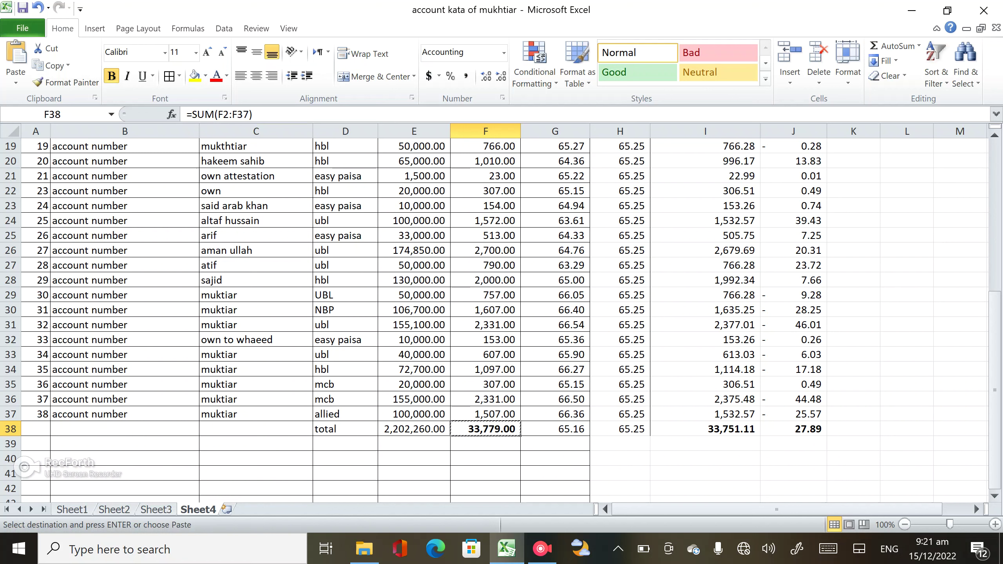
key(Left)
key(Left)
key(Right)
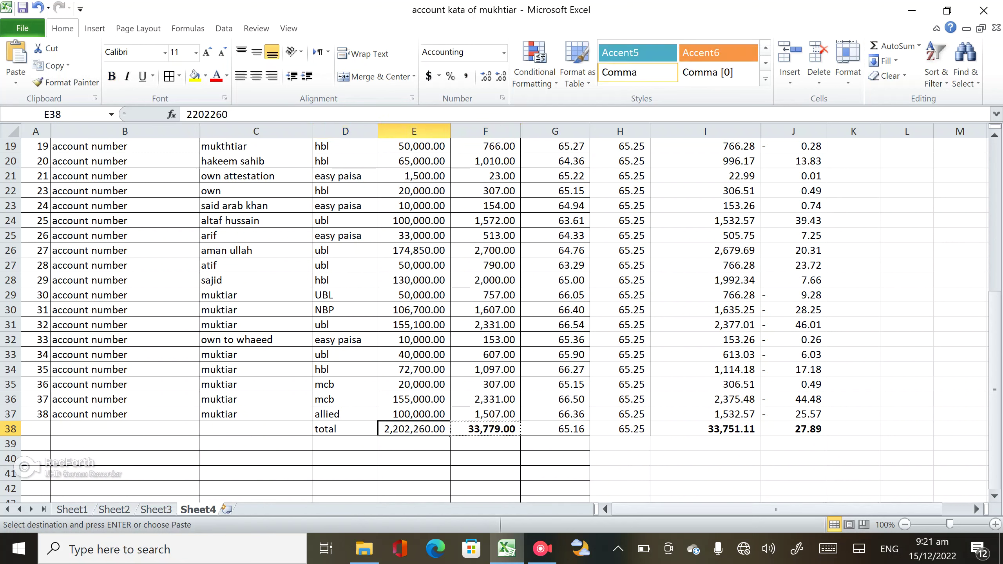
key(Return)
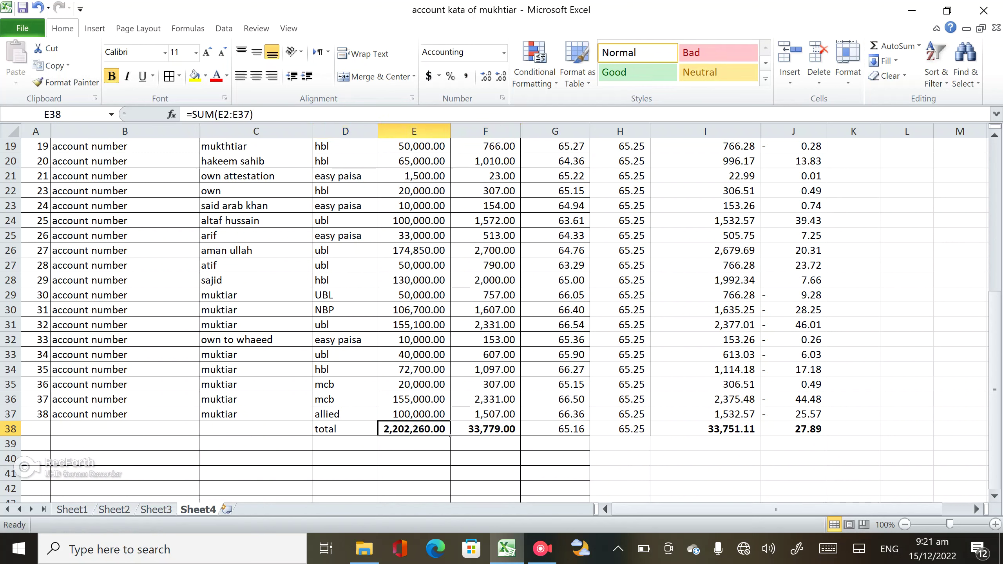
- Move along the totals row to select the rate cell G38
key(Right)
key(Right)
key(Right)
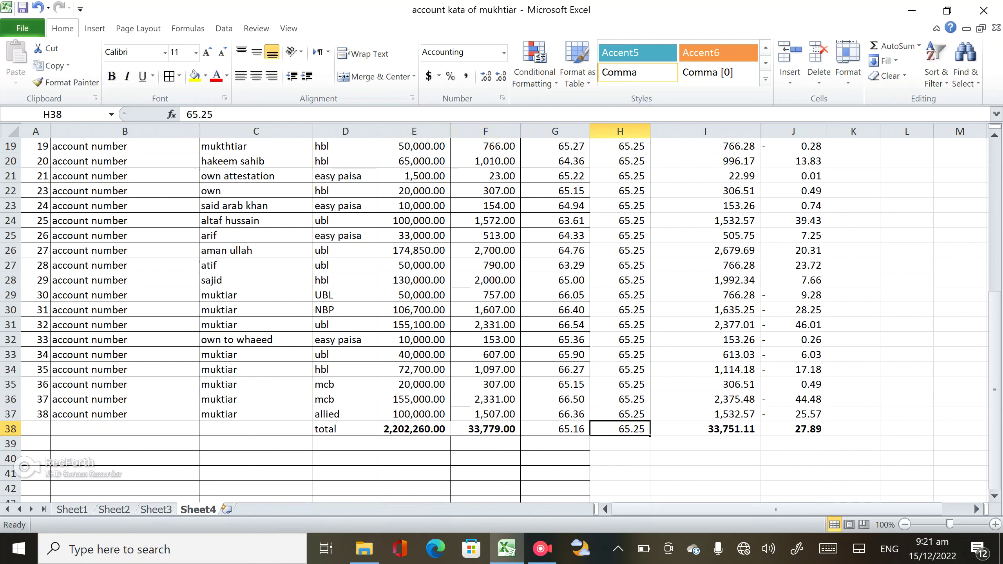
key(Left)
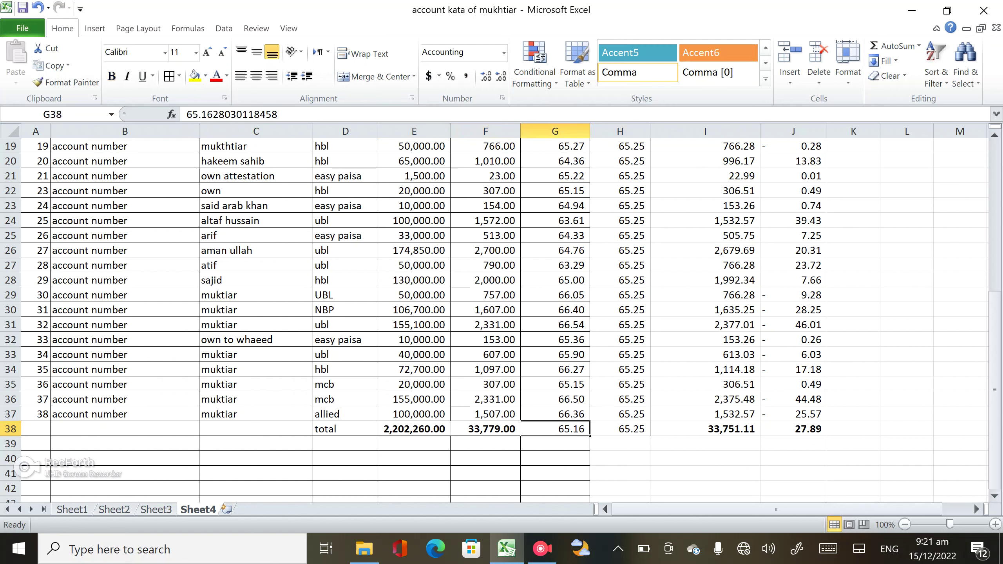
key(Left)
key(Right)
key(Right)
key(Left)
- Insert =AVERAGE(G2:G37) in G38 using AutoSum's Average, showing 65.16
click(919, 45)
click(856, 79)
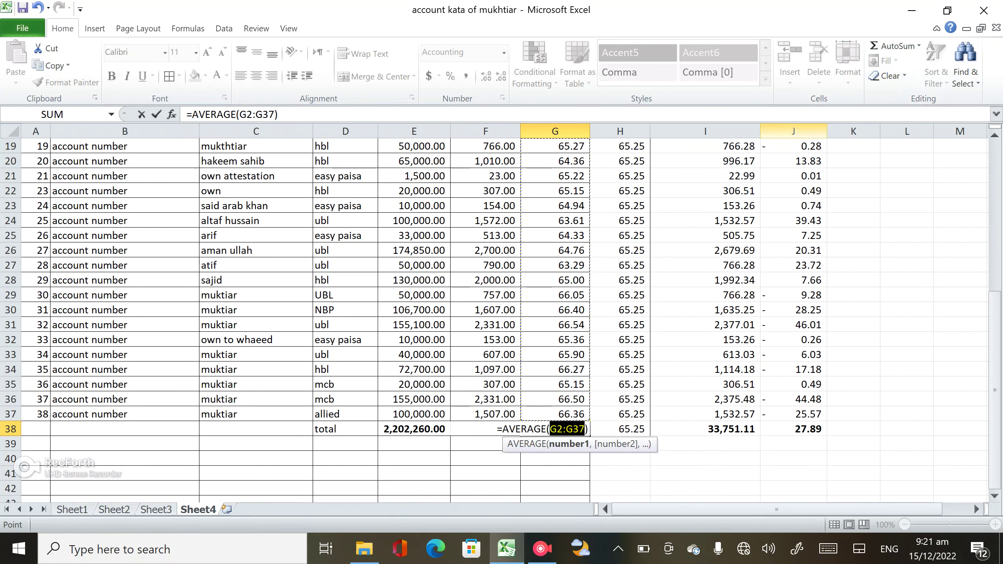
key(Return)
scroll(502, 316, down, 1)
scroll(501, 316, down, 4)
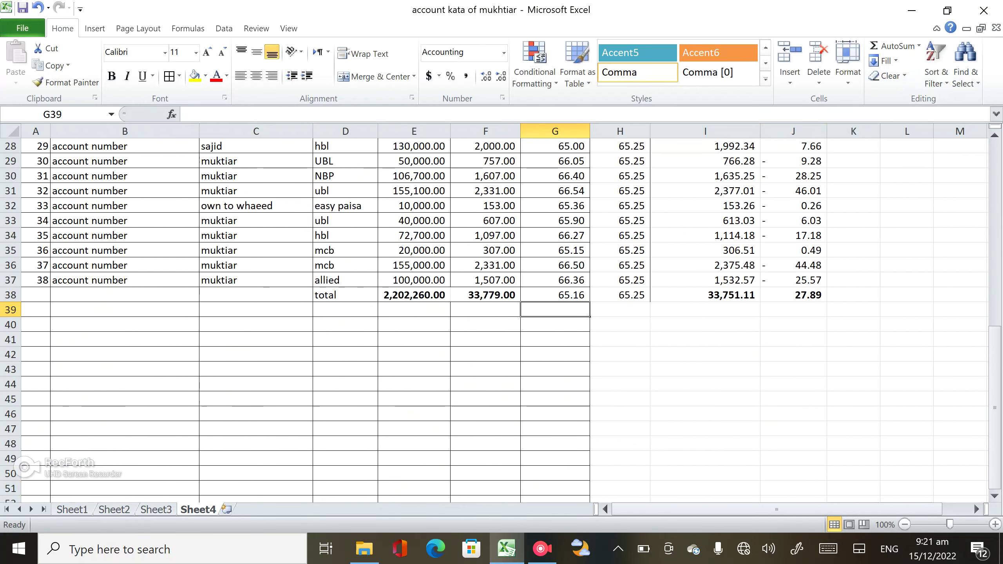
scroll(502, 317, up, 2)
scroll(501, 316, up, 1)
scroll(501, 316, up, 2)
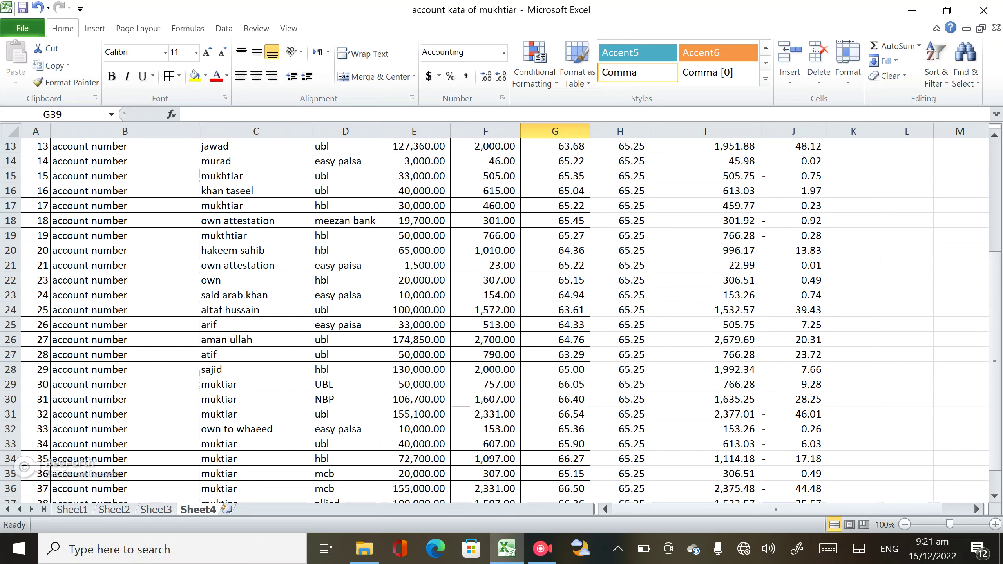
scroll(501, 317, up, 4)
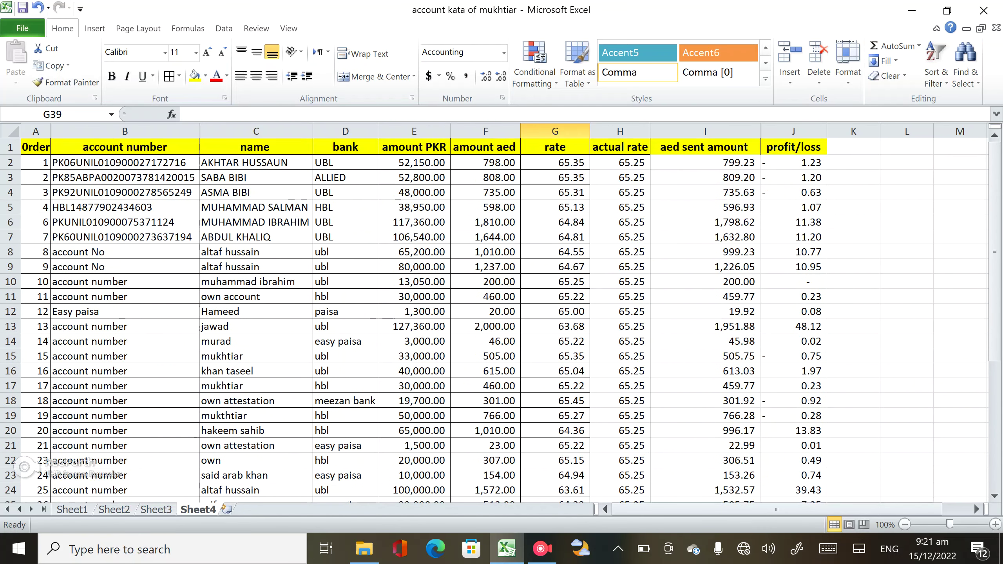